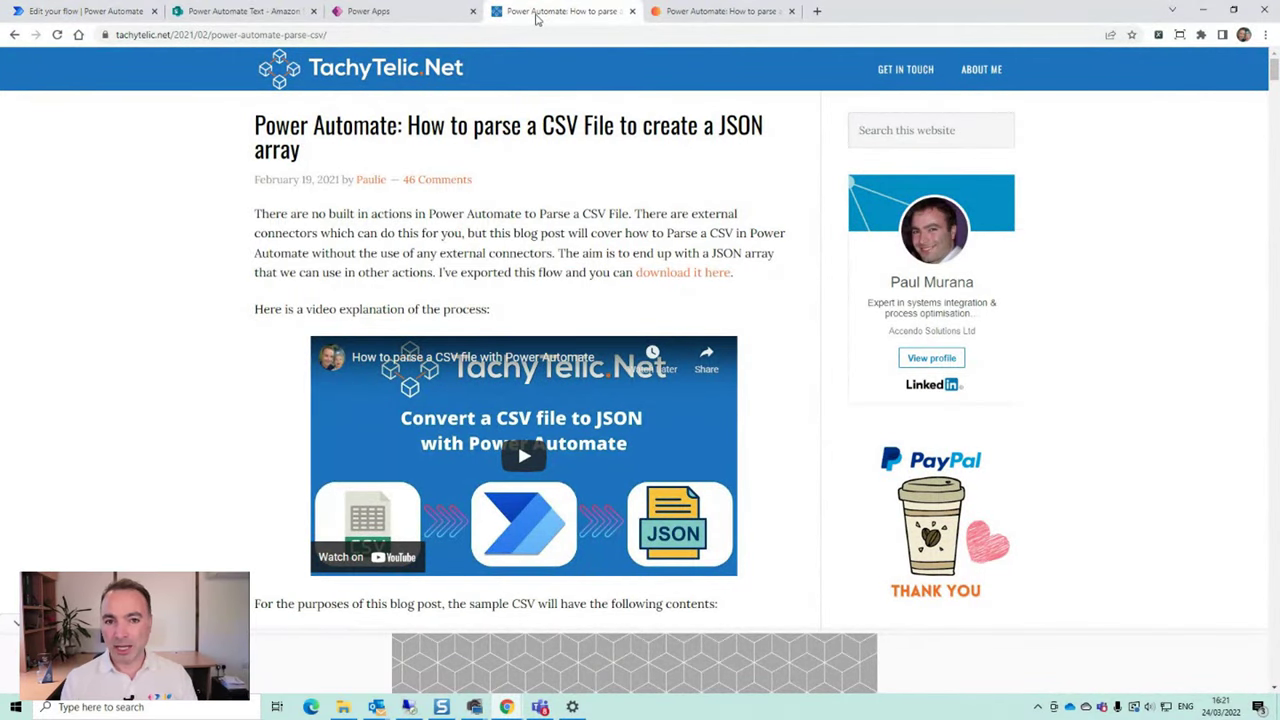
View the Manuel T. Gomes article on parsing a CSV file, and return to the TachyTelic.Net article on the same topic
{"action": "left_click", "coordinate": [720, 11]}
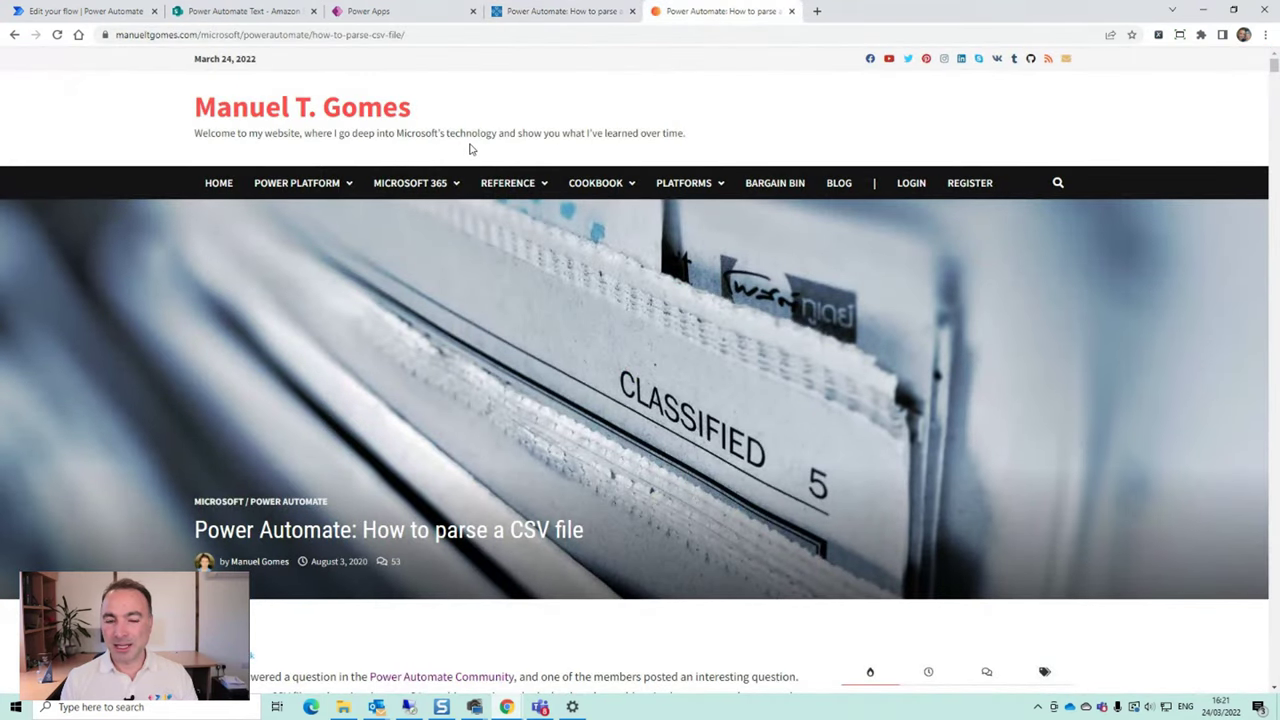
{"action": "left_click", "coordinate": [560, 11]}
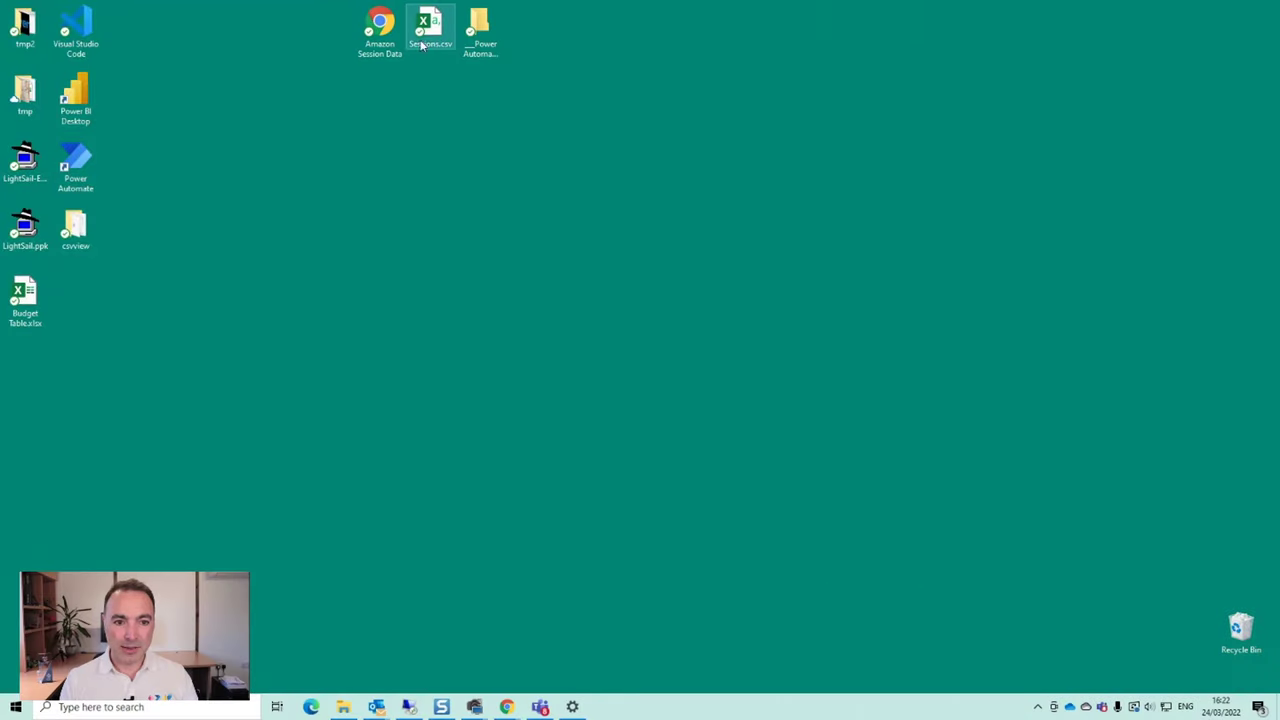
Open Sessions.csv from the desktop in Notepad++ and examine the three introductory lines above the column headers
{"action": "right_click", "coordinate": [424, 36]}
{"action": "left_click", "coordinate": [523, 253]}
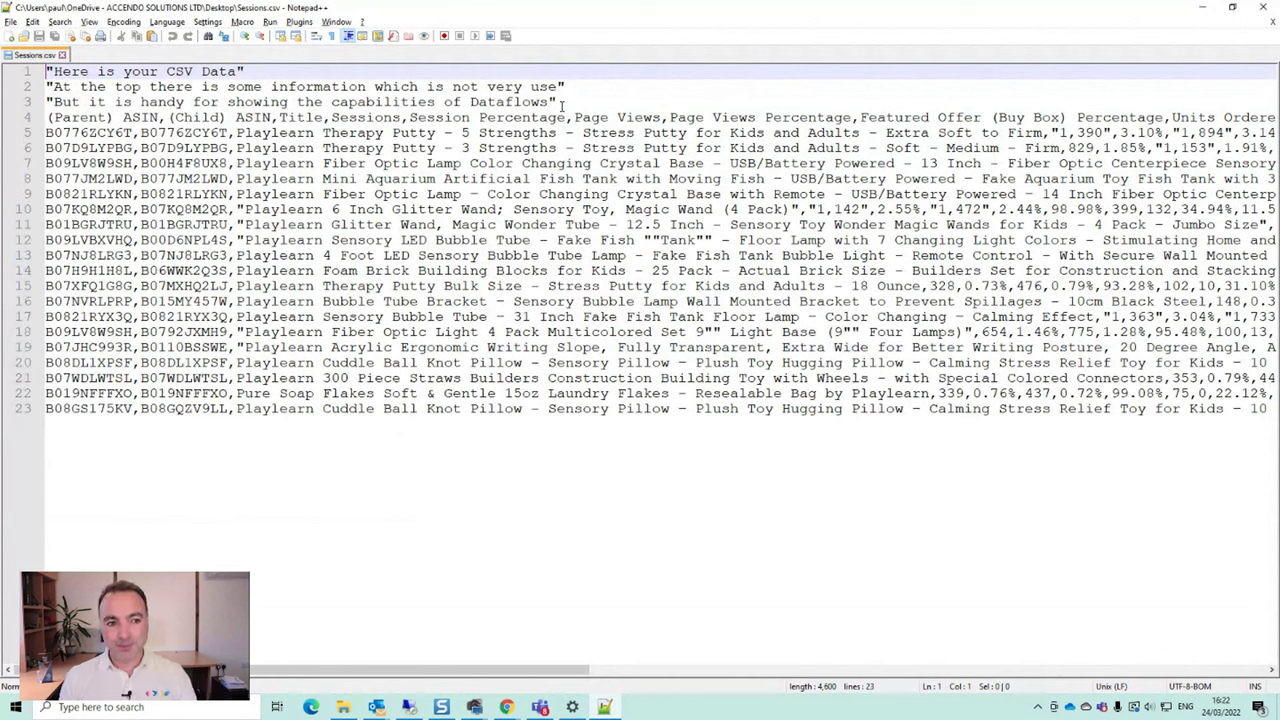
{"action": "left_click_drag", "start_coordinate": [562, 103], "coordinate": [30, 72]}
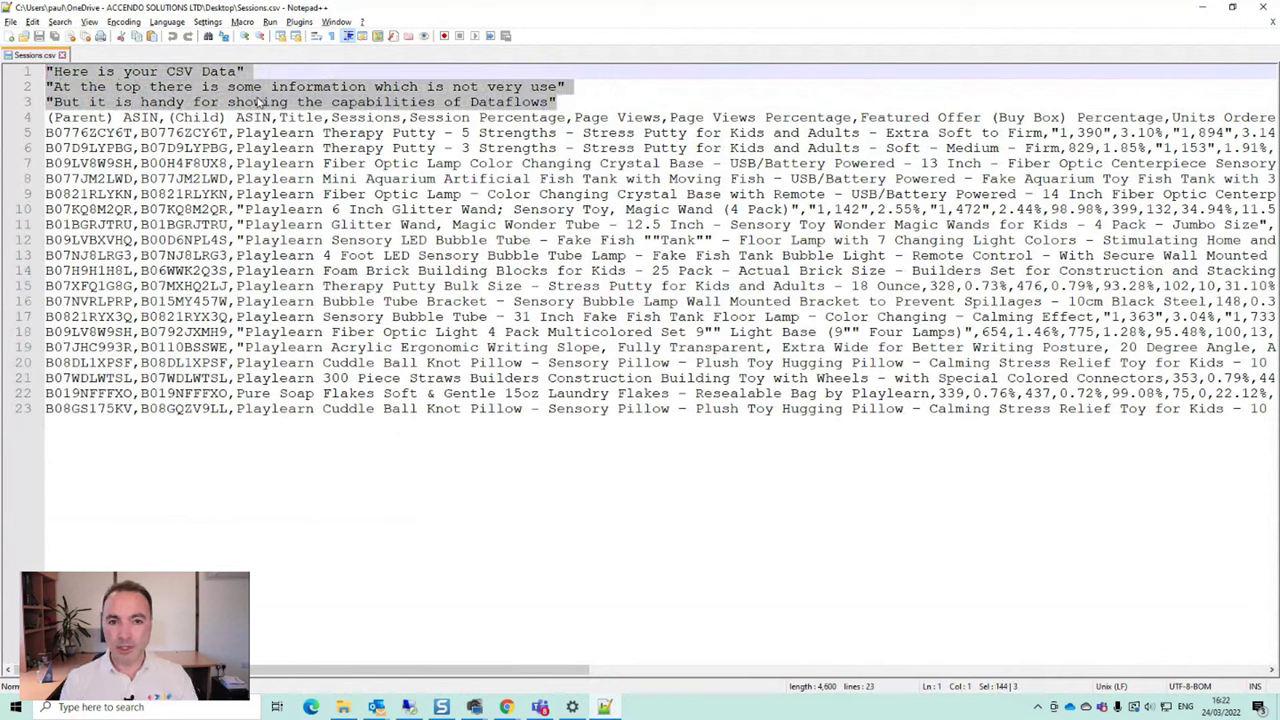
{"action": "left_click", "coordinate": [597, 102]}
{"action": "left_click_drag", "start_coordinate": [597, 102], "coordinate": [30, 72]}
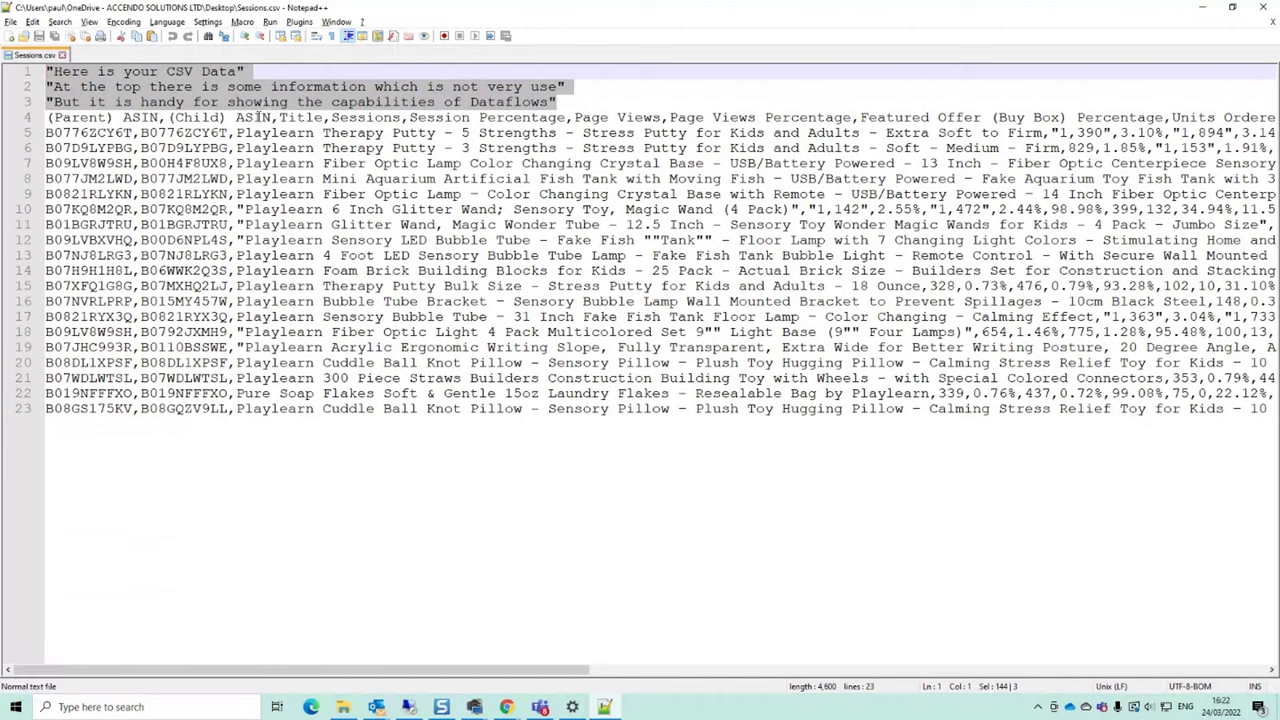
{"action": "left_click", "coordinate": [302, 117]}
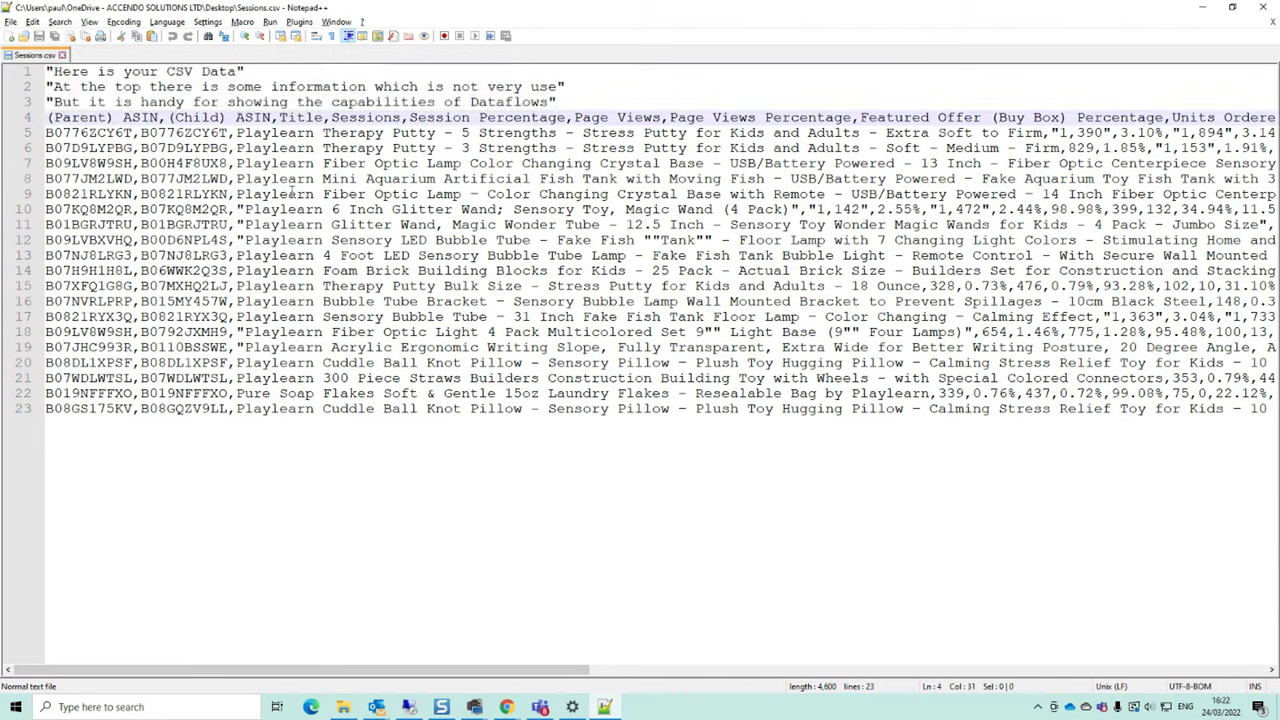
Examine the quoted title on line 10, its embedded comma, and the doubled quotation marks around Tank on line 12
{"action": "left_click_drag", "start_coordinate": [239, 209], "coordinate": [795, 210]}
{"action": "left_click", "coordinate": [243, 210]}
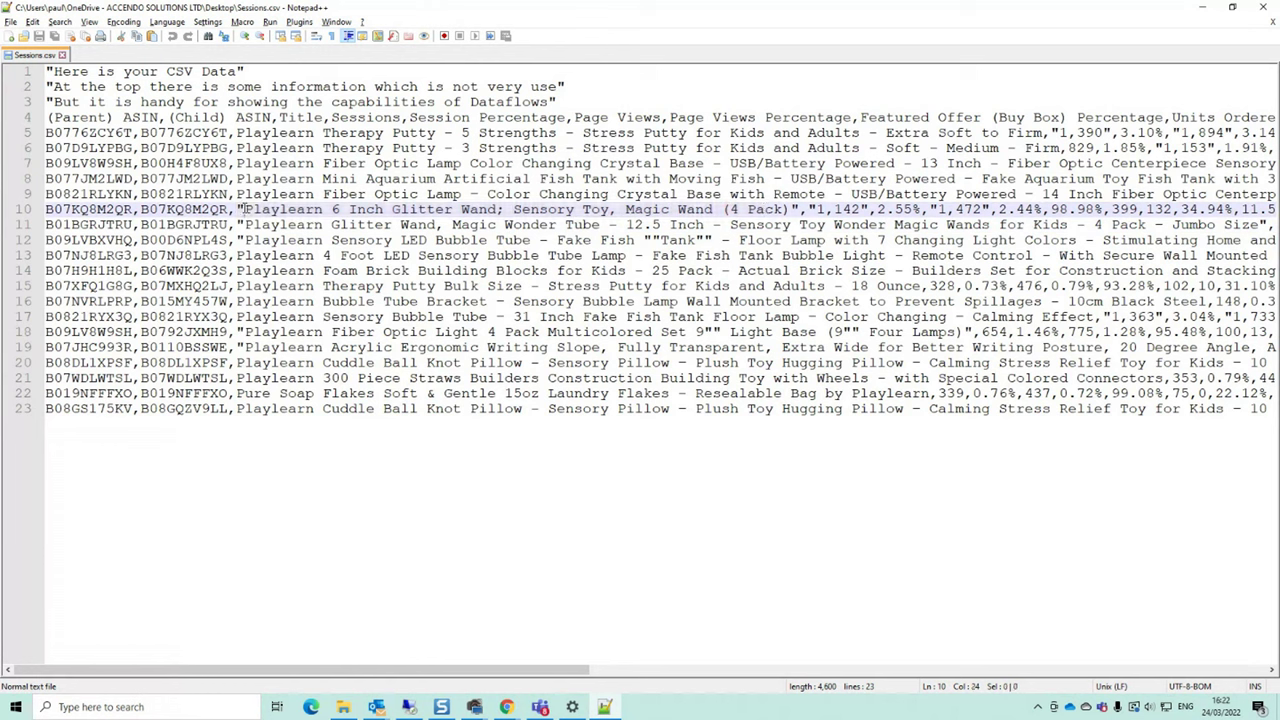
{"action": "left_click_drag", "start_coordinate": [243, 209], "coordinate": [236, 210]}
{"action": "left_click_drag", "start_coordinate": [606, 210], "coordinate": [614, 210]}
{"action": "left_click_drag", "start_coordinate": [643, 240], "coordinate": [653, 240]}
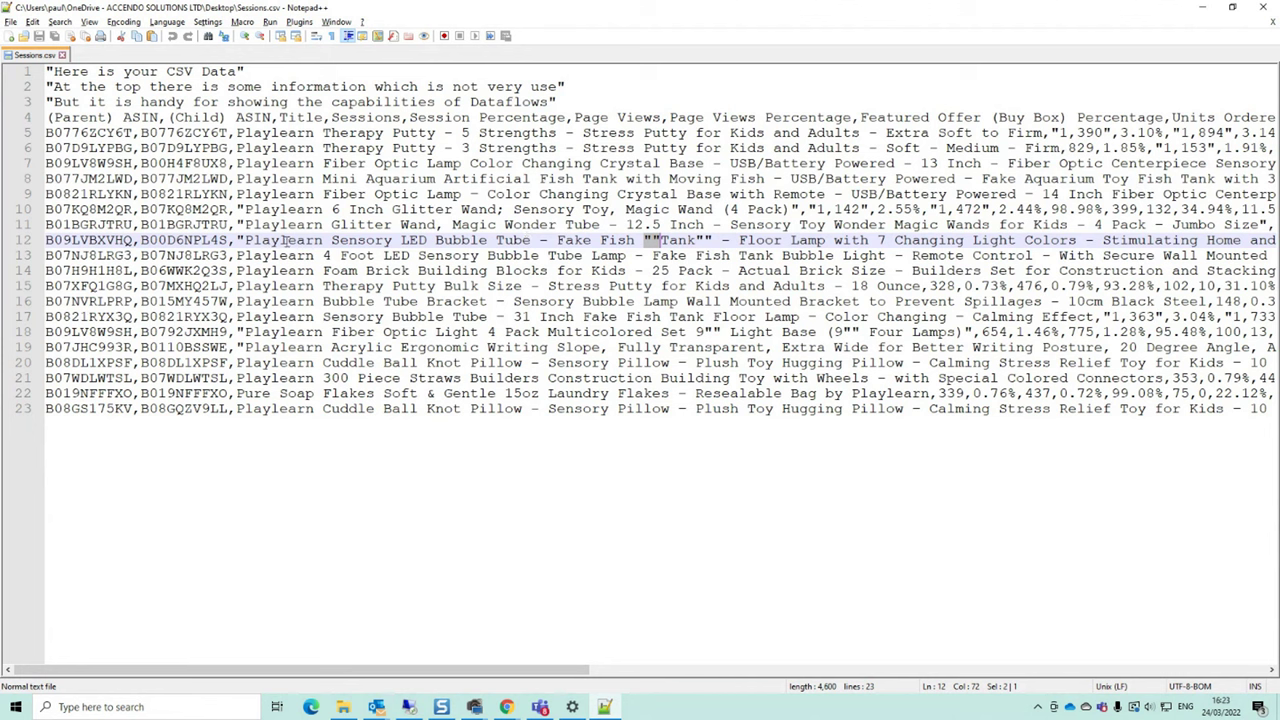
Compare the unquoted titles on lines 5 to 9 with the quoted title and sessions number on line 10, and minimize the file
{"action": "left_click_drag", "start_coordinate": [238, 133], "coordinate": [234, 178]}
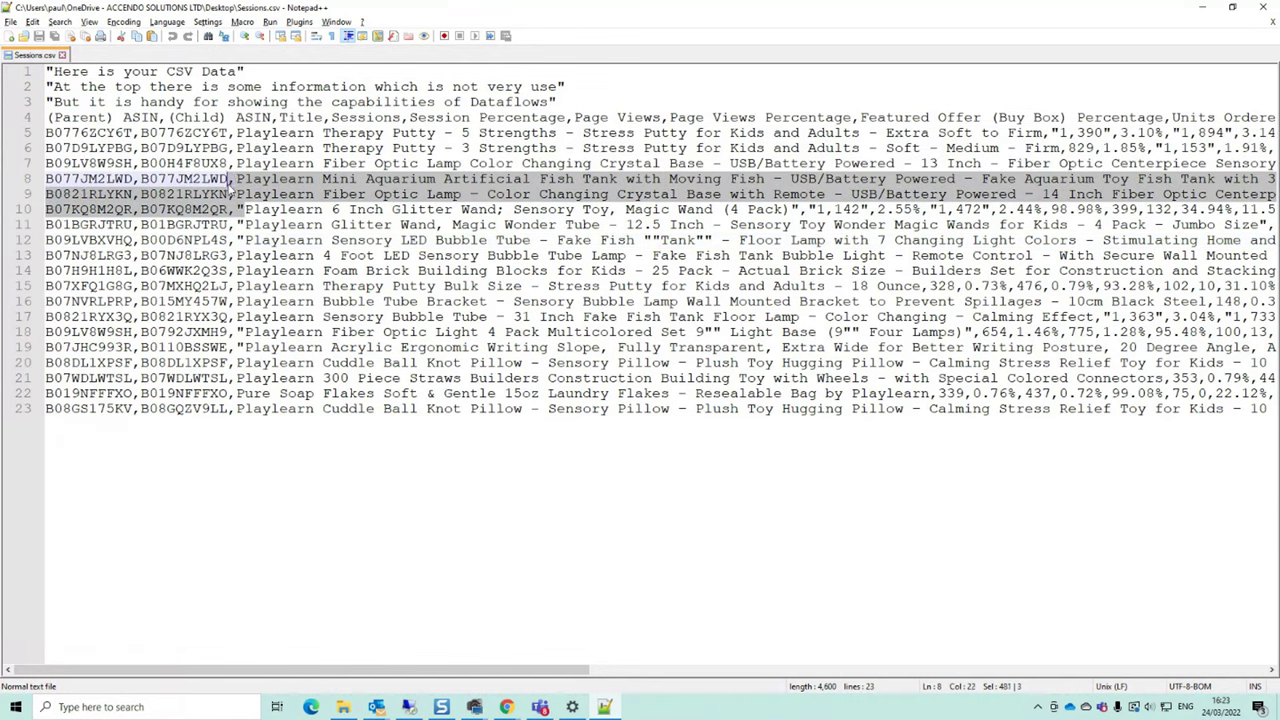
{"action": "left_click", "coordinate": [240, 210]}
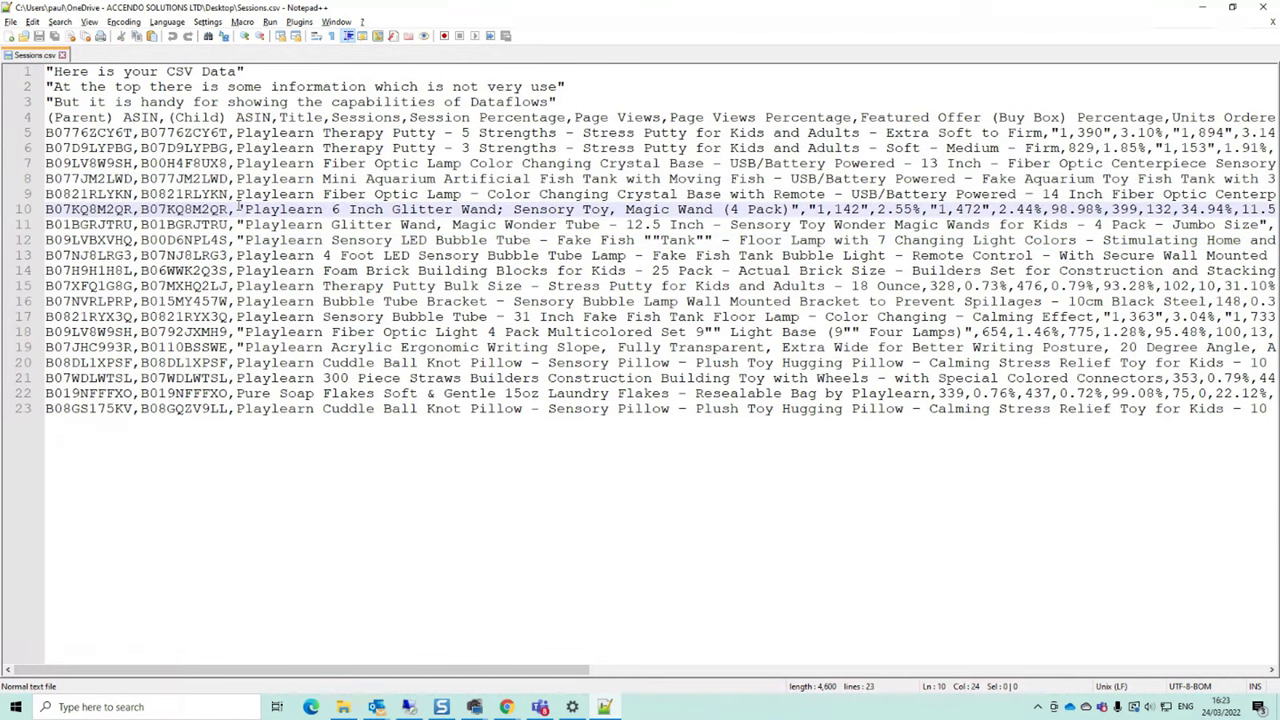
{"action": "left_click_drag", "start_coordinate": [182, 133], "coordinate": [343, 192]}
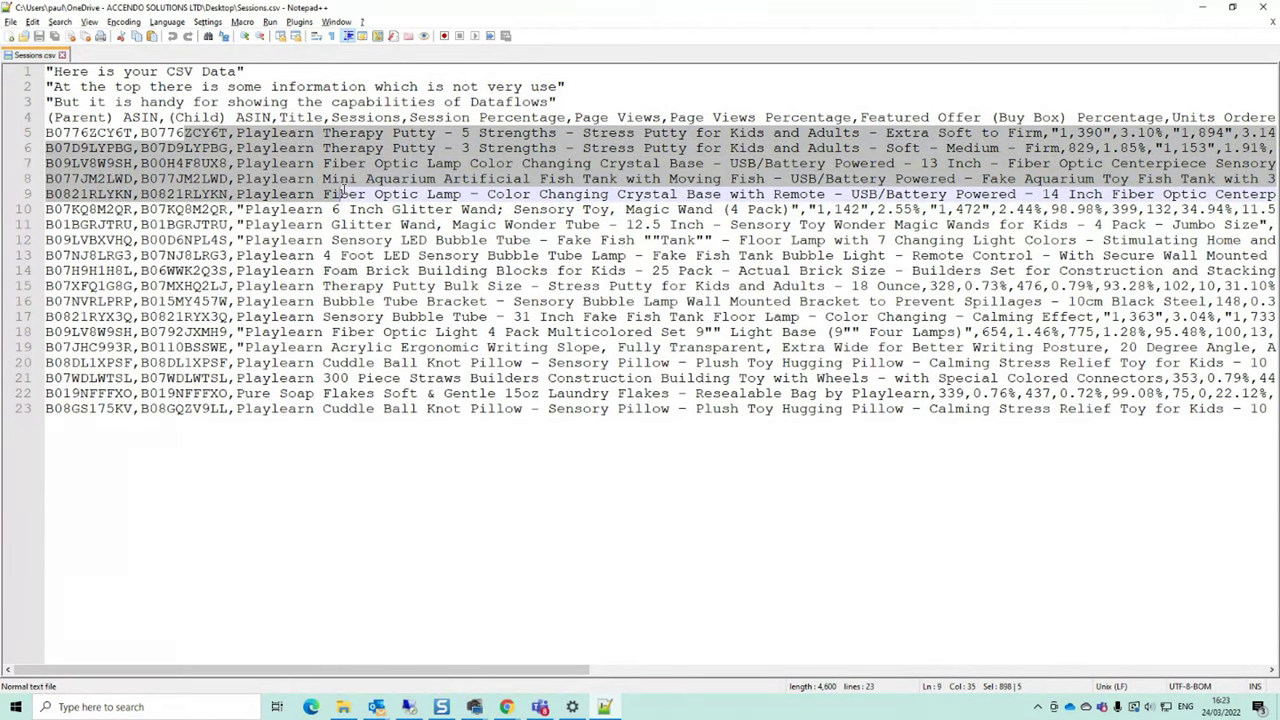
{"action": "left_click_drag", "start_coordinate": [241, 210], "coordinate": [808, 210]}
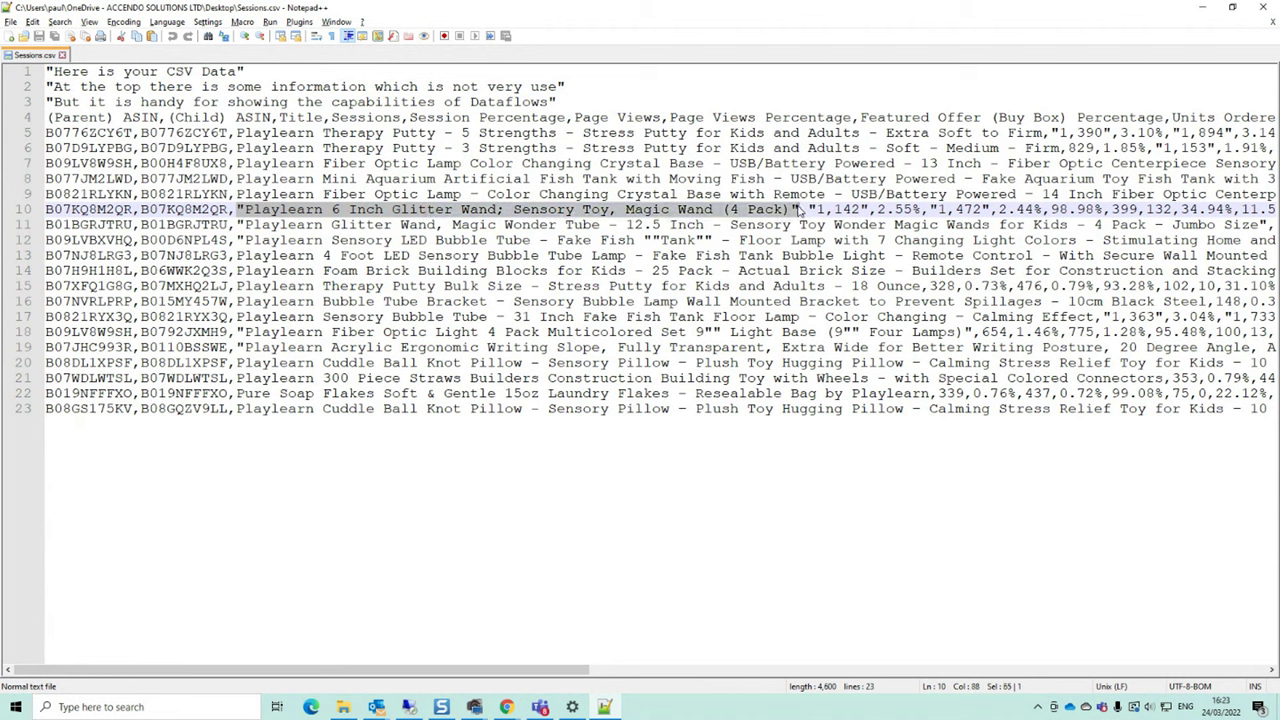
{"action": "left_click", "coordinate": [821, 210]}
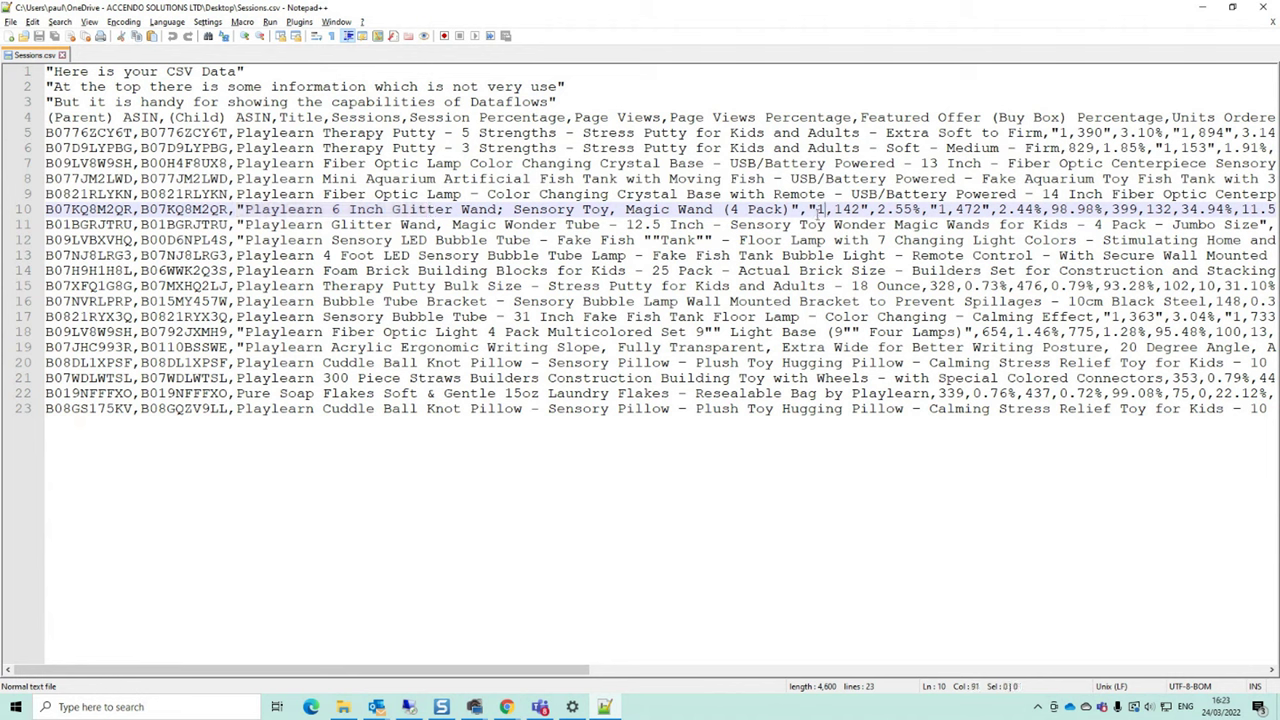
{"action": "left_click_drag", "start_coordinate": [809, 210], "coordinate": [867, 209]}
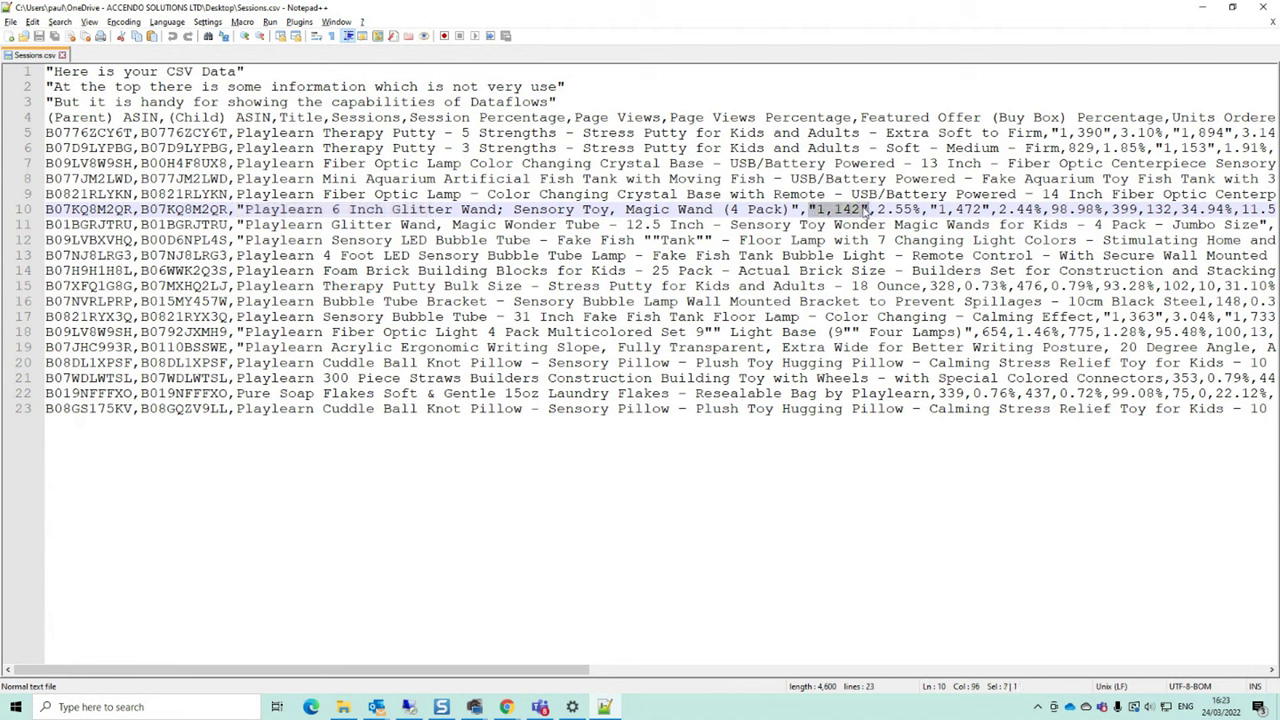
{"action": "left_click", "coordinate": [826, 210]}
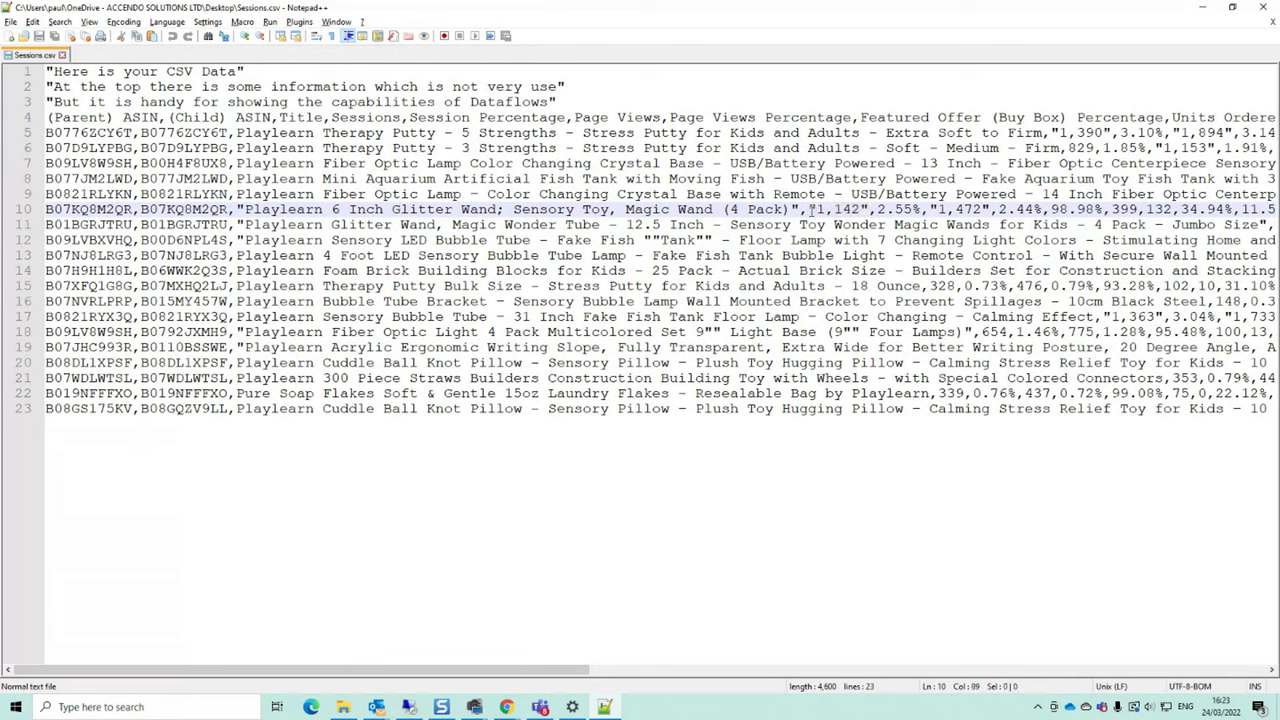
{"action": "left_click_drag", "start_coordinate": [809, 210], "coordinate": [864, 209]}
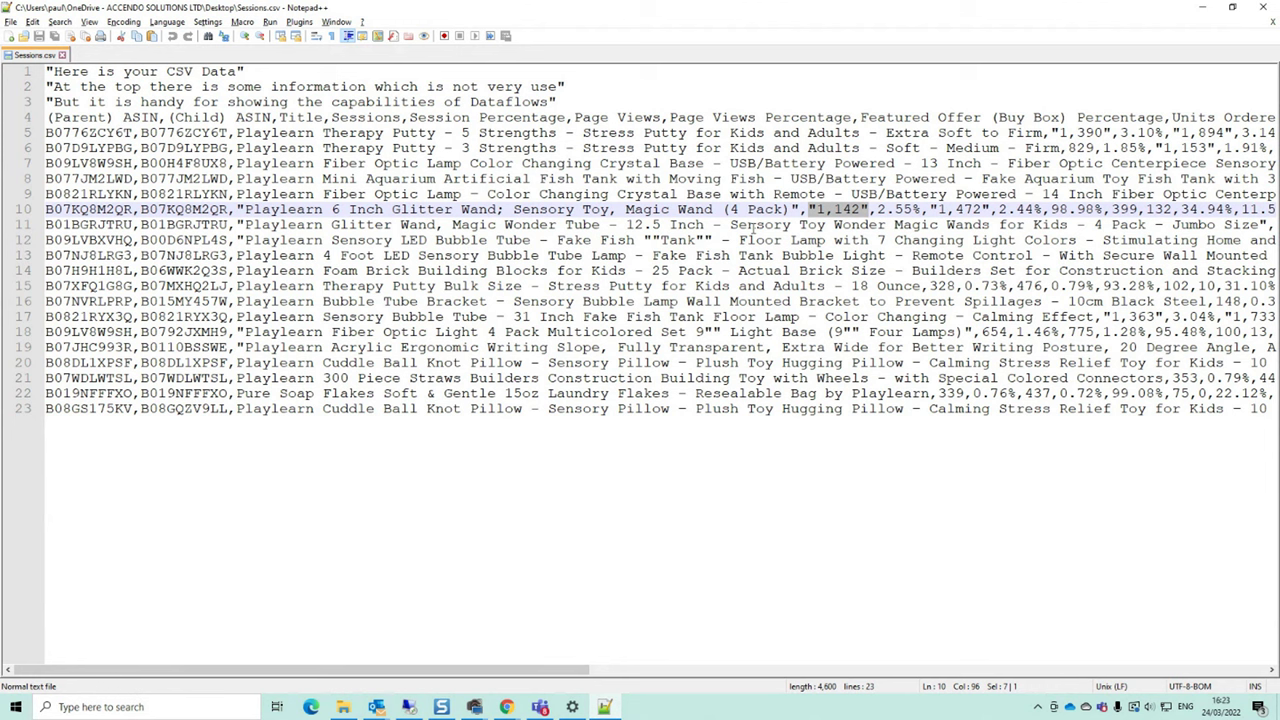
{"action": "left_click", "coordinate": [1199, 12]}
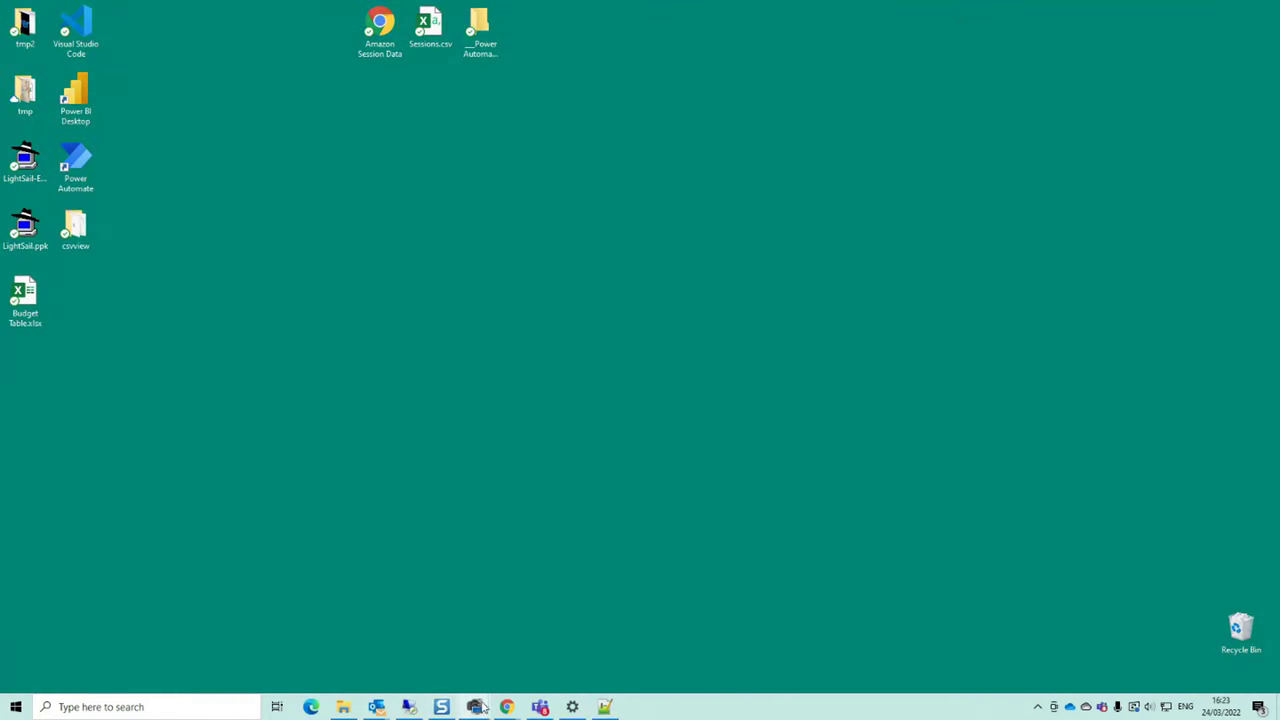
Switch to the Amazon Data Refresh flow in Chrome and examine the email trigger's advanced options, including its subject filter
{"action": "mouse_move", "coordinate": [507, 707]}
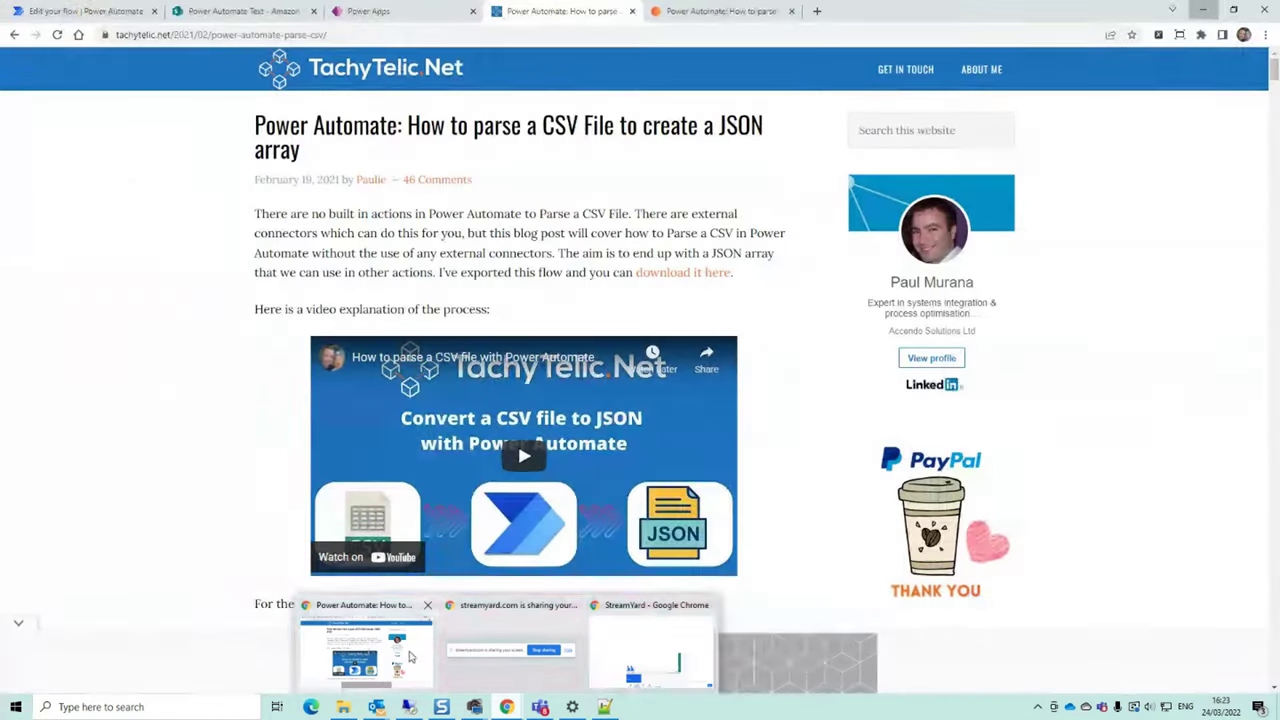
{"action": "left_click", "coordinate": [409, 657]}
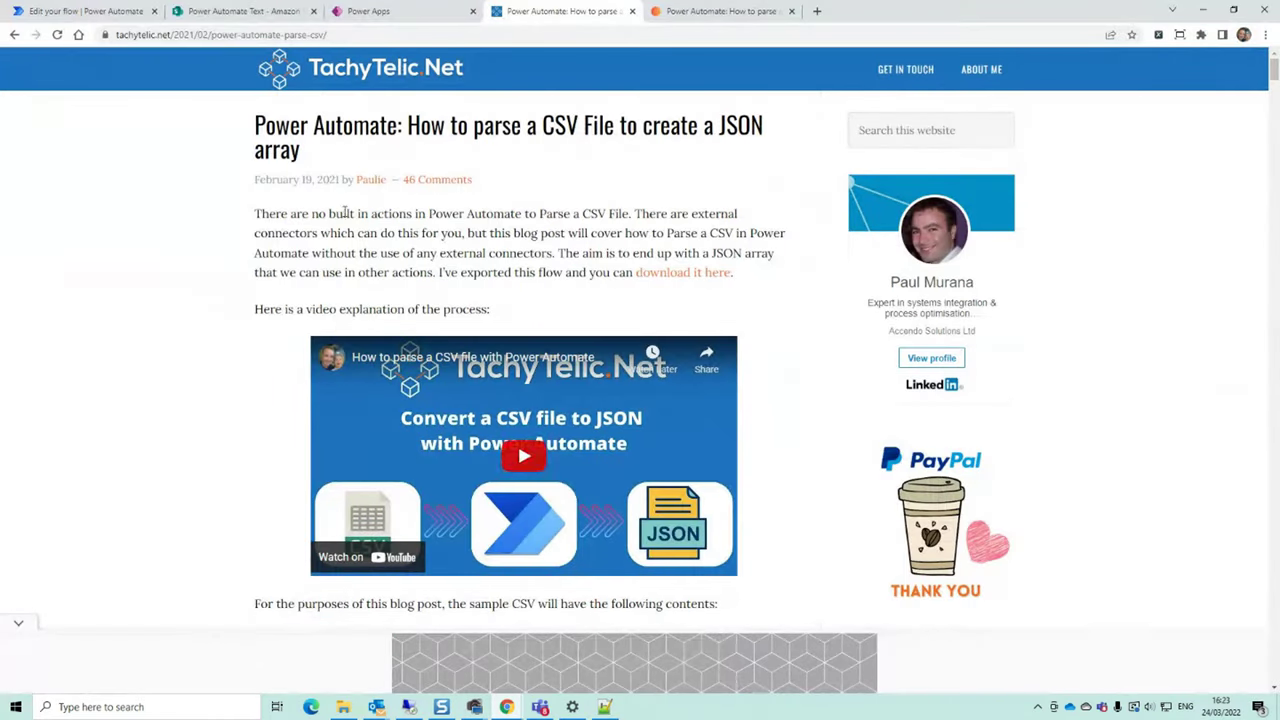
{"action": "key", "text": "ctrl+1"}
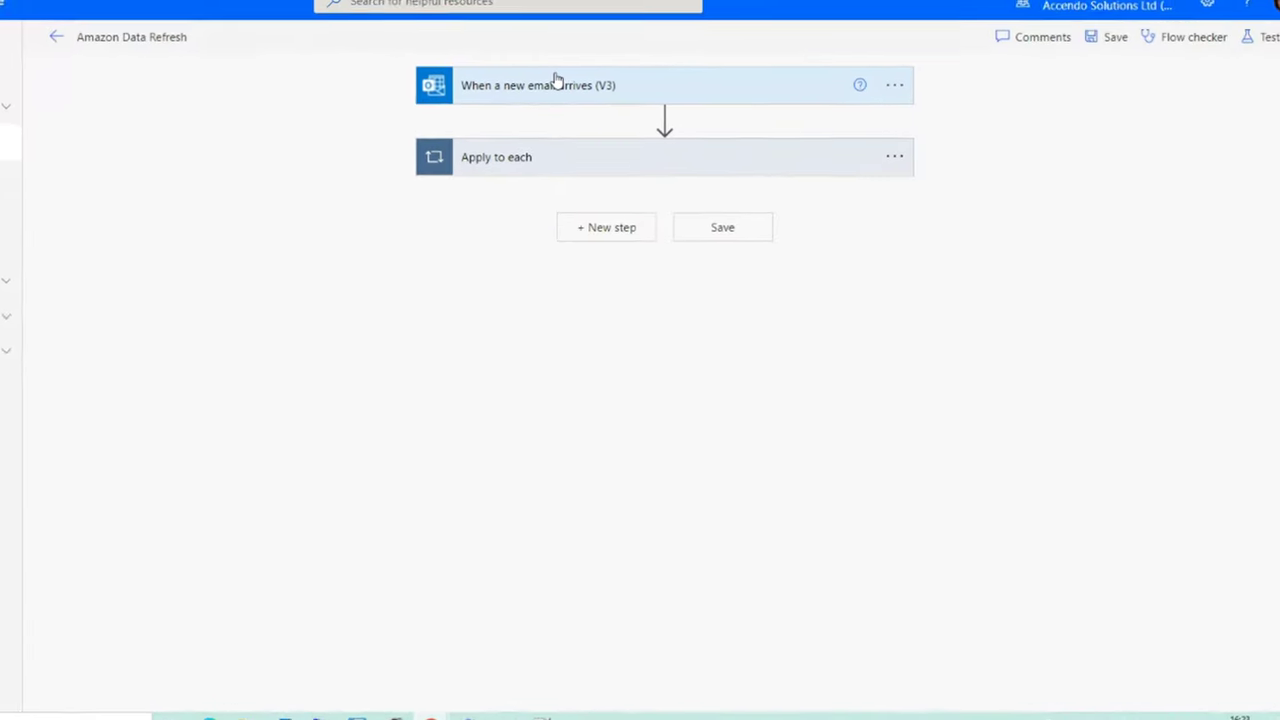
{"action": "left_click", "coordinate": [557, 82]}
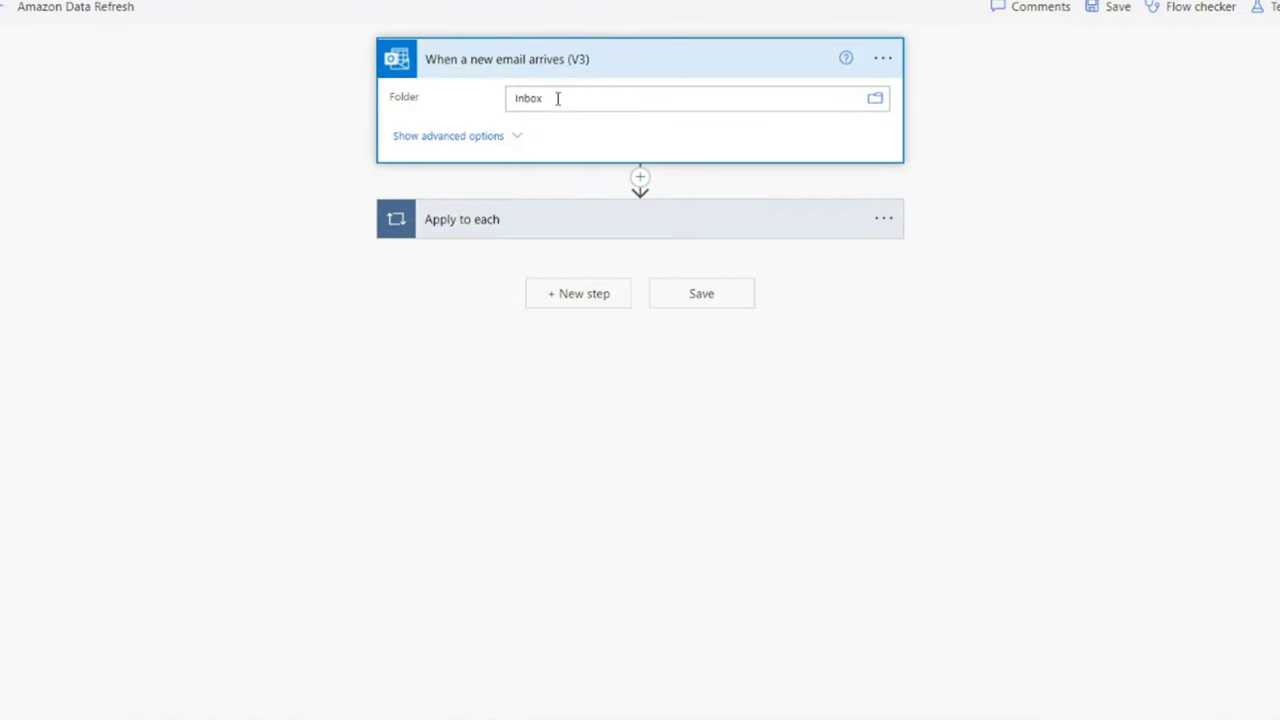
{"action": "left_click", "coordinate": [487, 141]}
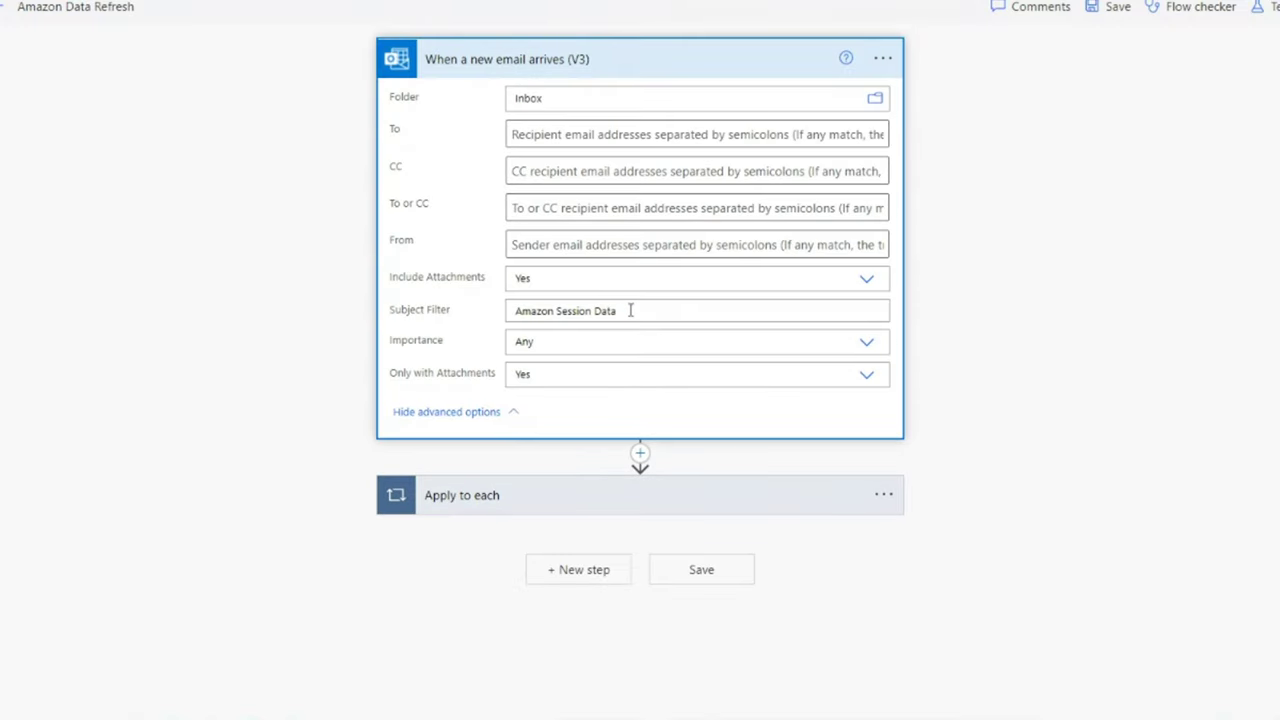
{"action": "left_click_drag", "start_coordinate": [630, 311], "coordinate": [512, 312]}
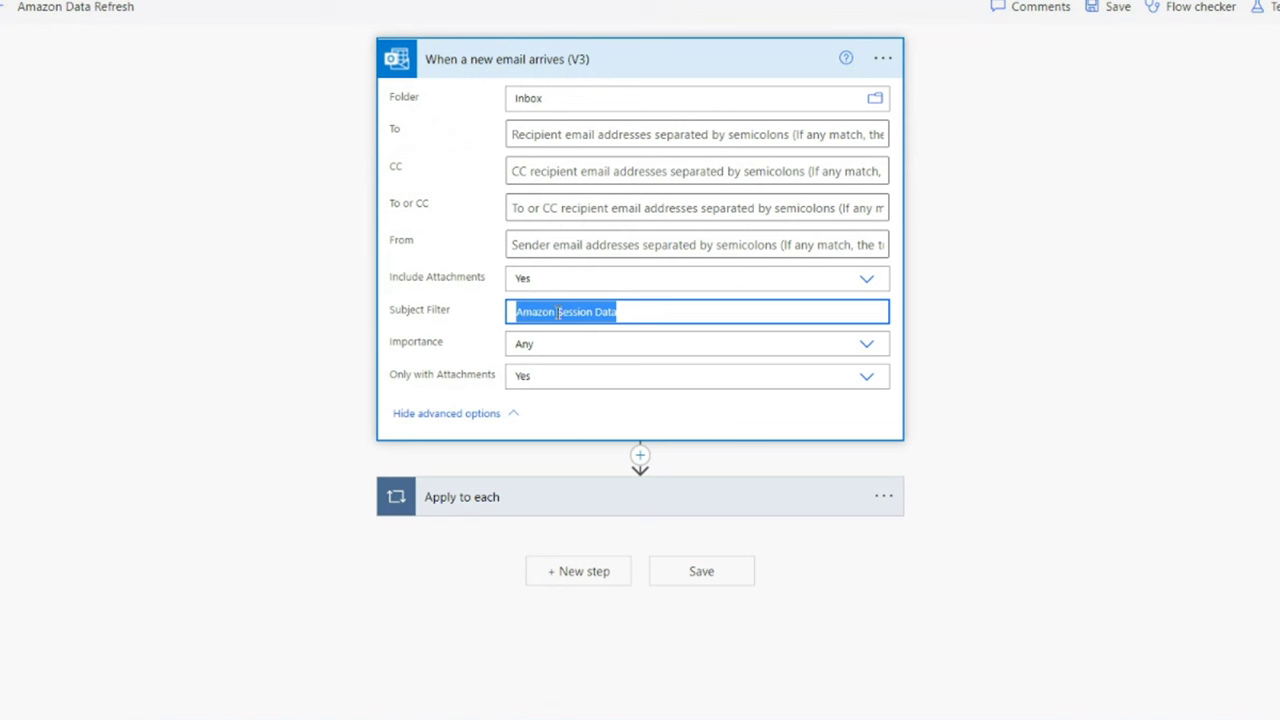
{"action": "left_click", "coordinate": [558, 312]}
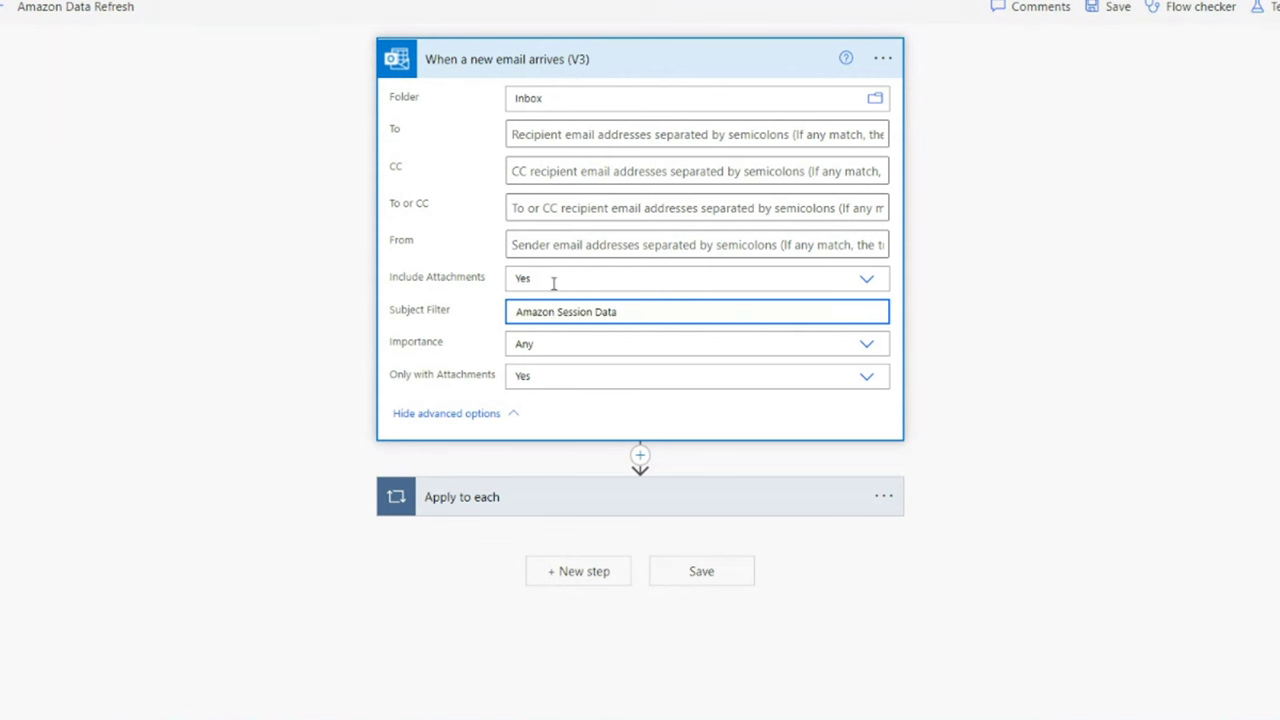
Expand the Apply to each loop and its Create file action to examine their settings
{"action": "left_click", "coordinate": [520, 494]}
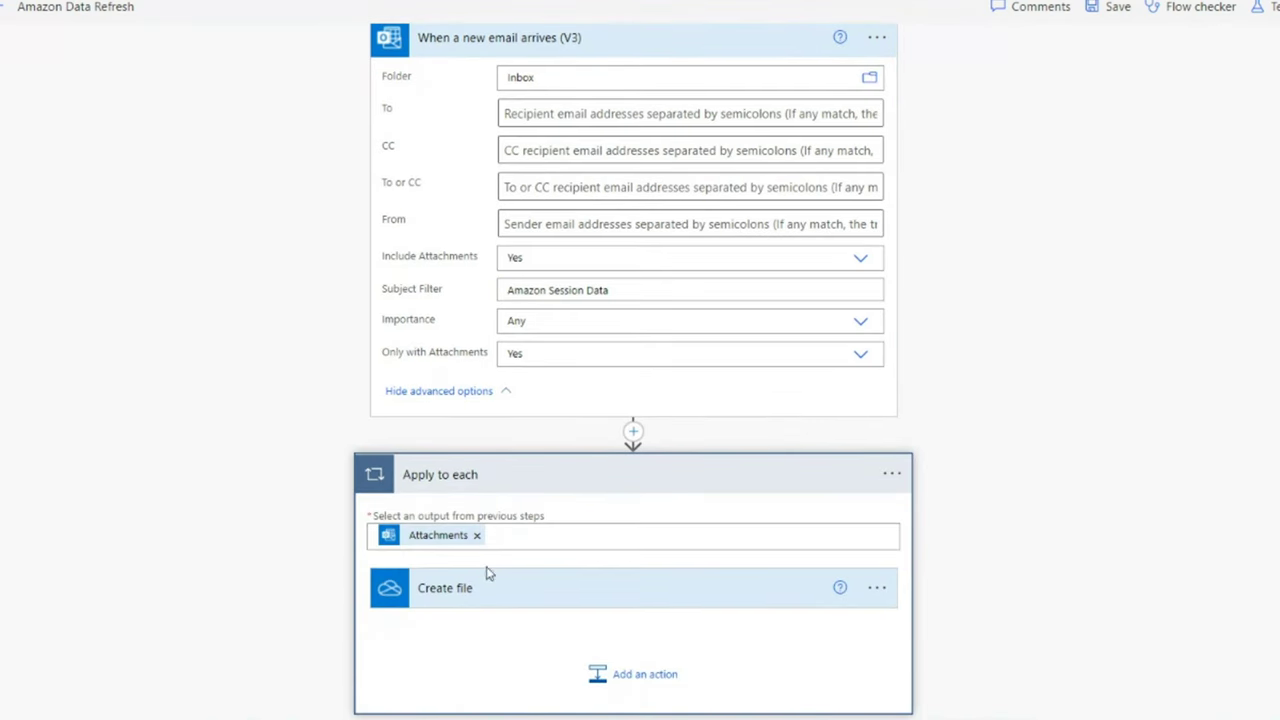
{"action": "left_click", "coordinate": [551, 530]}
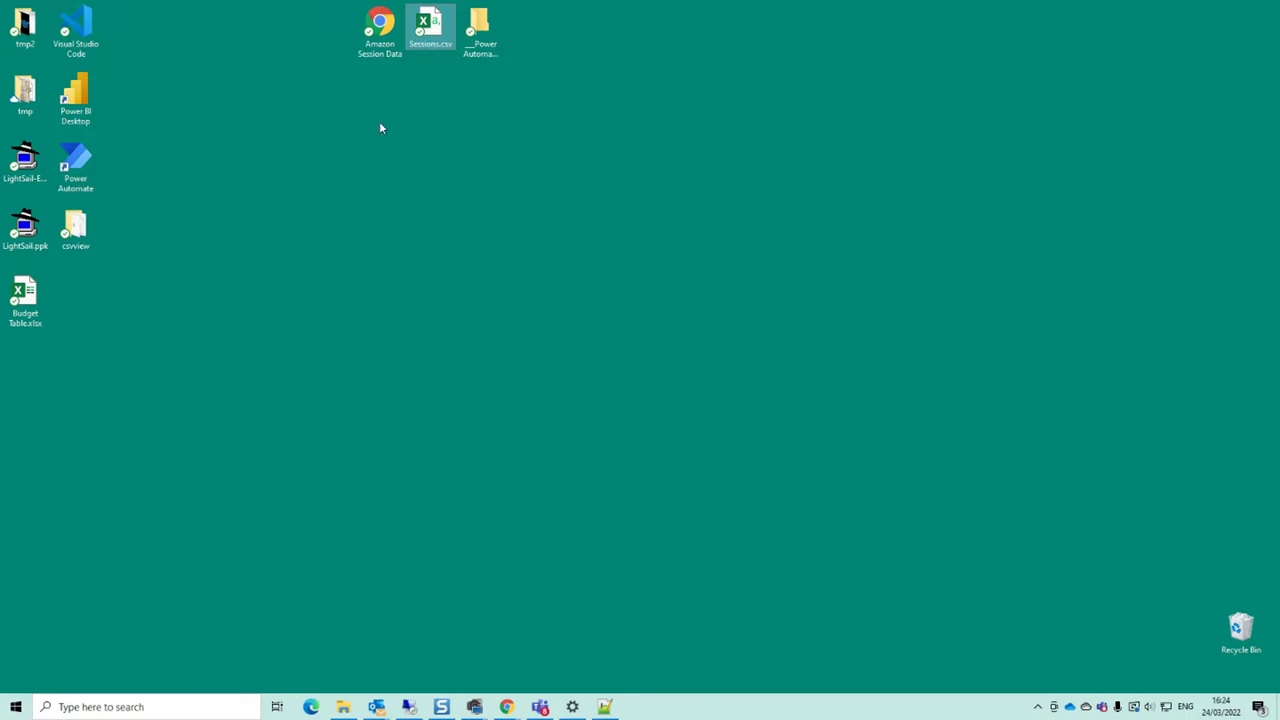
Open the ___Power Automate Dataflow Demo folder from the desktop and reposition its window
{"action": "left_click", "coordinate": [486, 34]}
{"action": "double_click", "coordinate": [491, 38]}
{"action": "left_click_drag", "start_coordinate": [649, 157], "coordinate": [520, 117]}
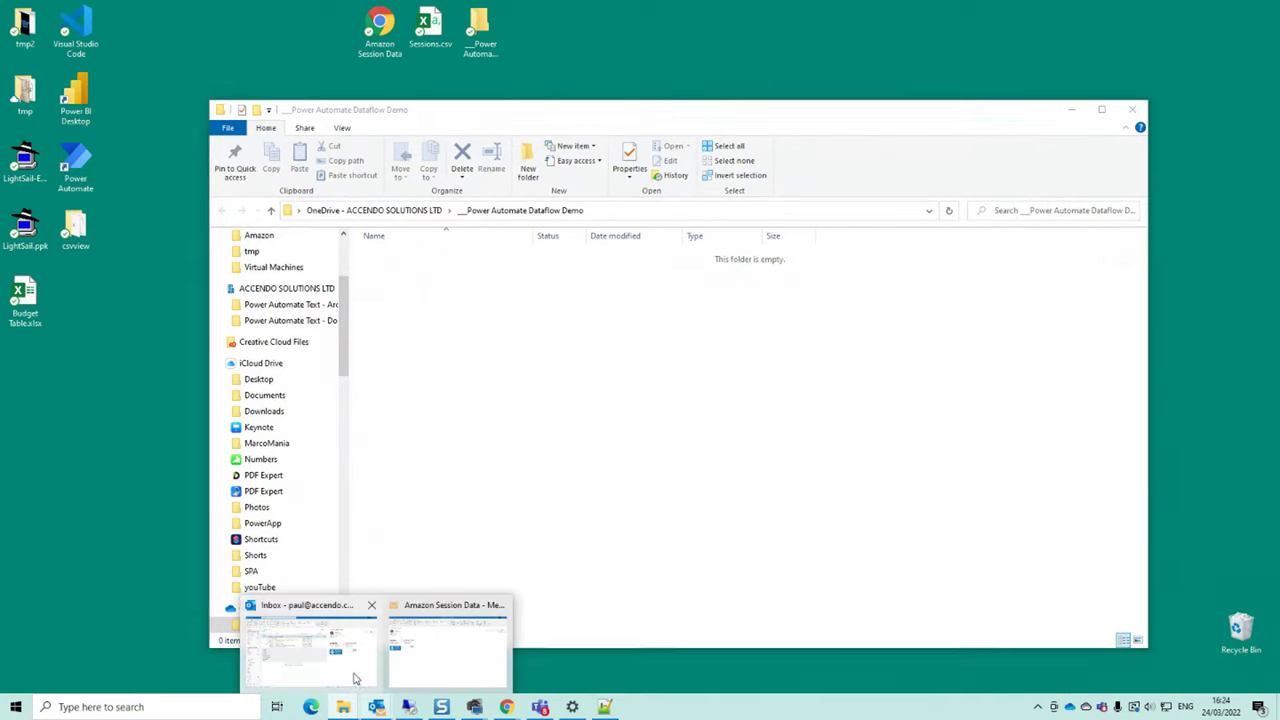
Switch to Outlook, open the latest Amazon Session Data message in Sent Items, and close it before minimizing Outlook
{"action": "left_click", "coordinate": [376, 707]}
{"action": "left_click", "coordinate": [40, 226]}
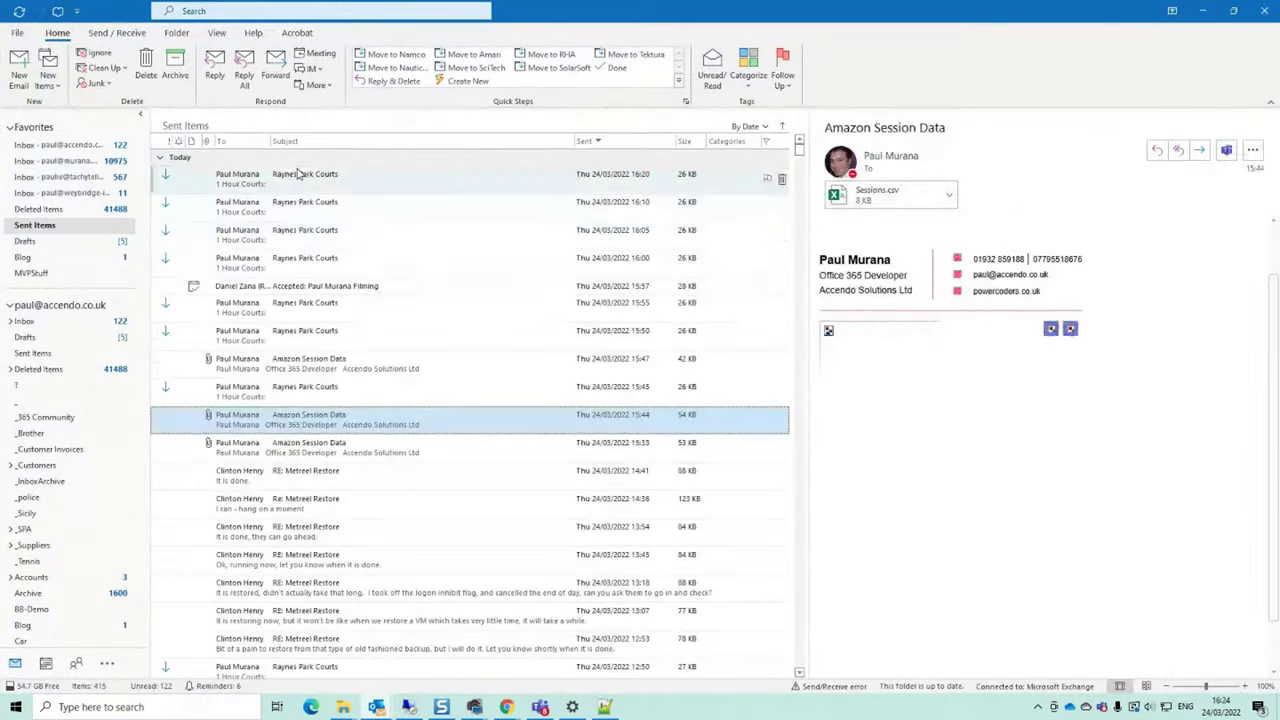
{"action": "double_click", "coordinate": [300, 362]}
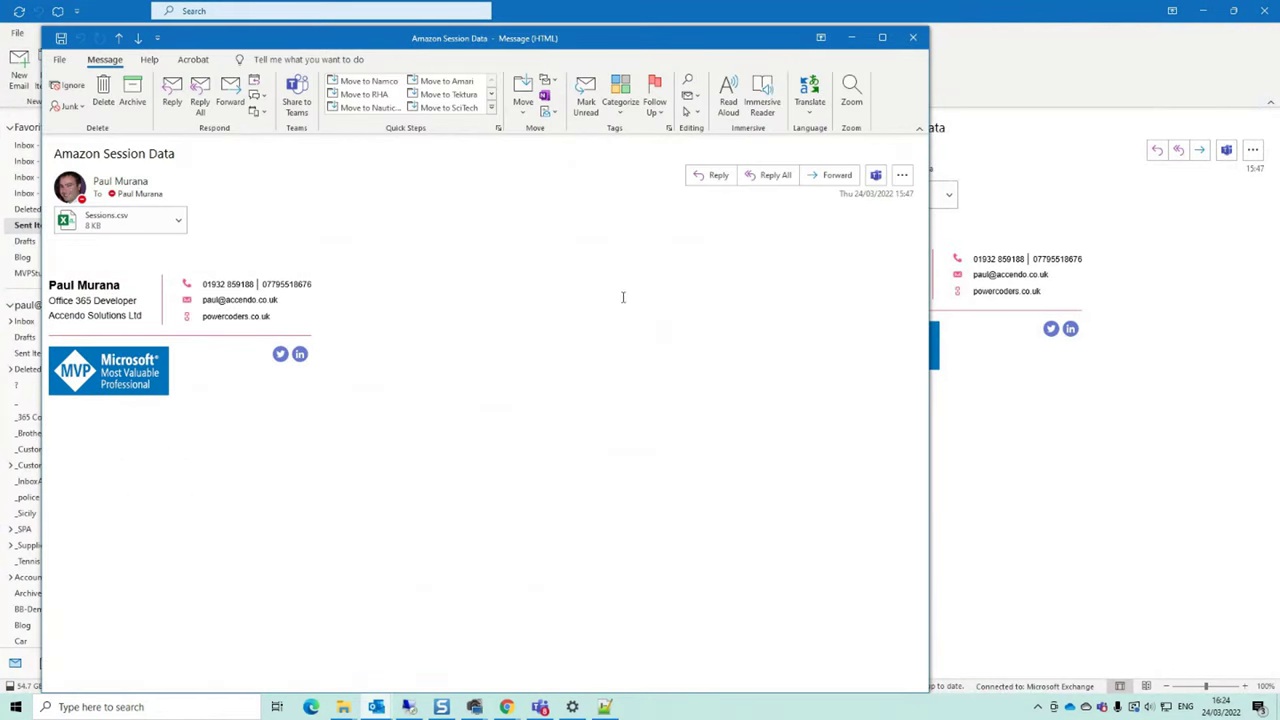
{"action": "left_click", "coordinate": [913, 37]}
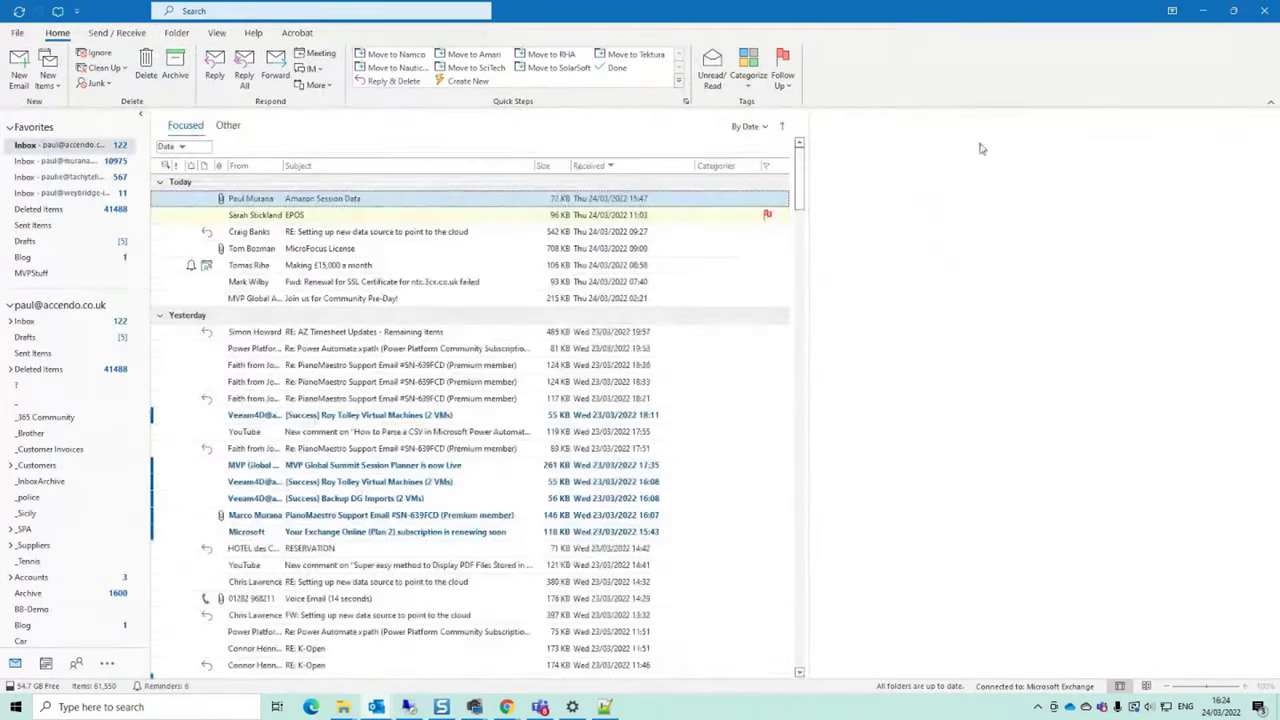
{"action": "left_click", "coordinate": [1203, 10]}
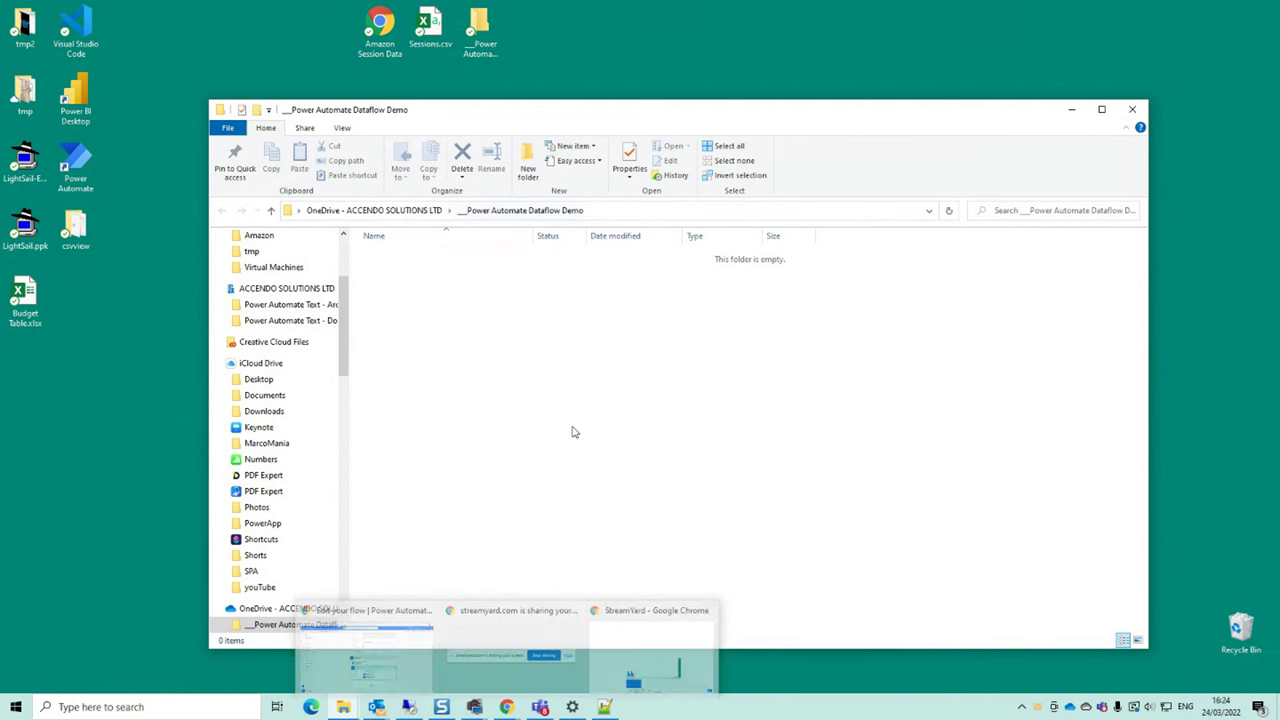
Return to the Amazon Data Refresh flow in Chrome and leave the editor for its details page to check the run history
{"action": "mouse_move", "coordinate": [507, 707]}
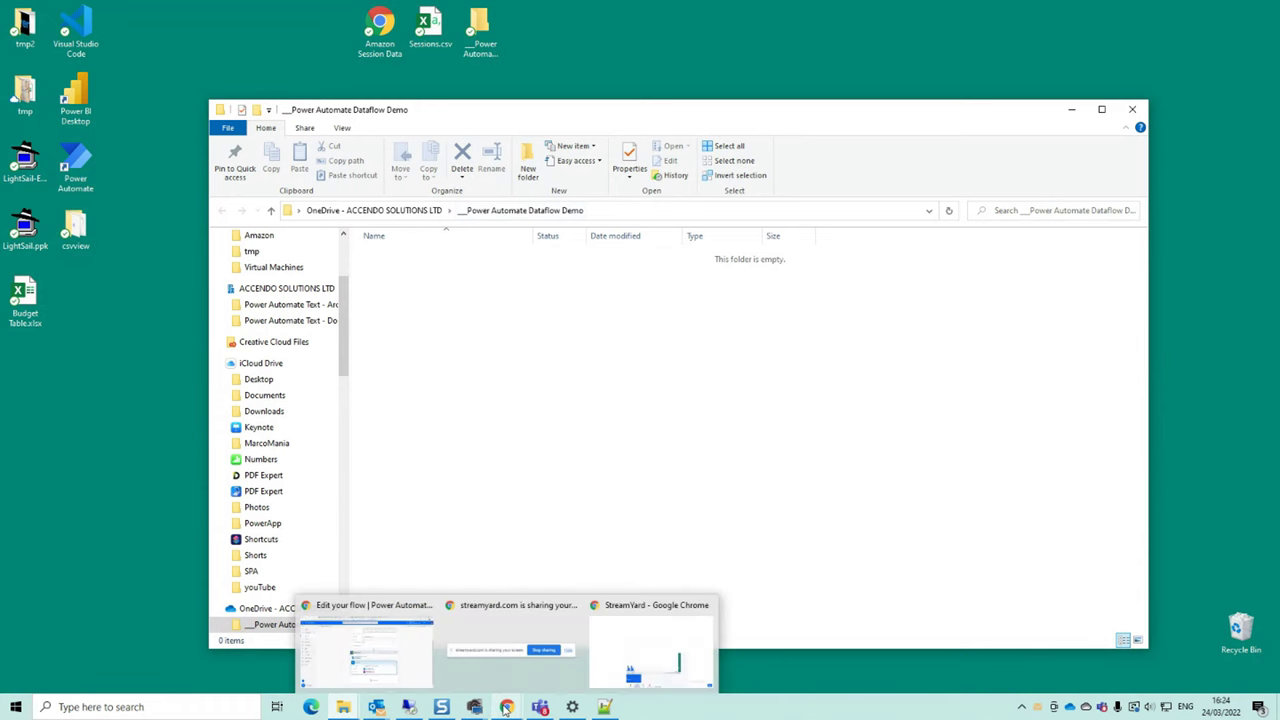
{"action": "left_click", "coordinate": [367, 650]}
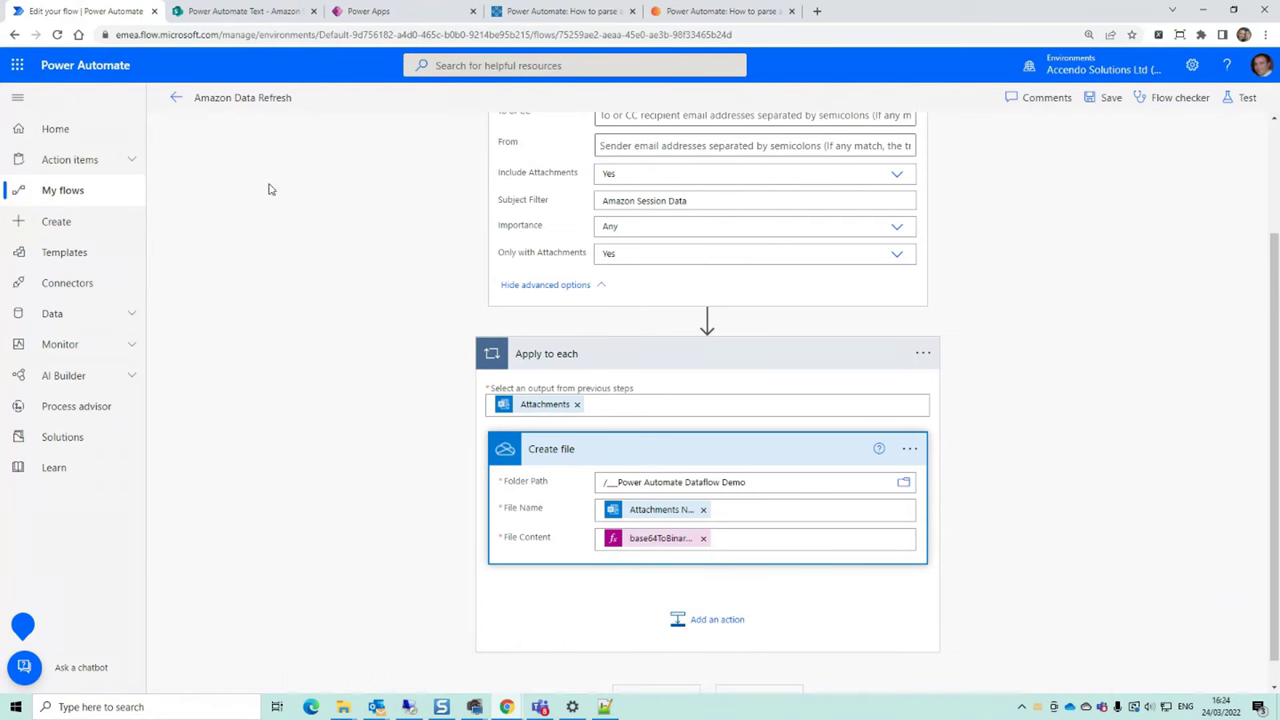
{"action": "scroll", "coordinate": [1000, 300], "scroll_direction": "up", "scroll_amount": 2}
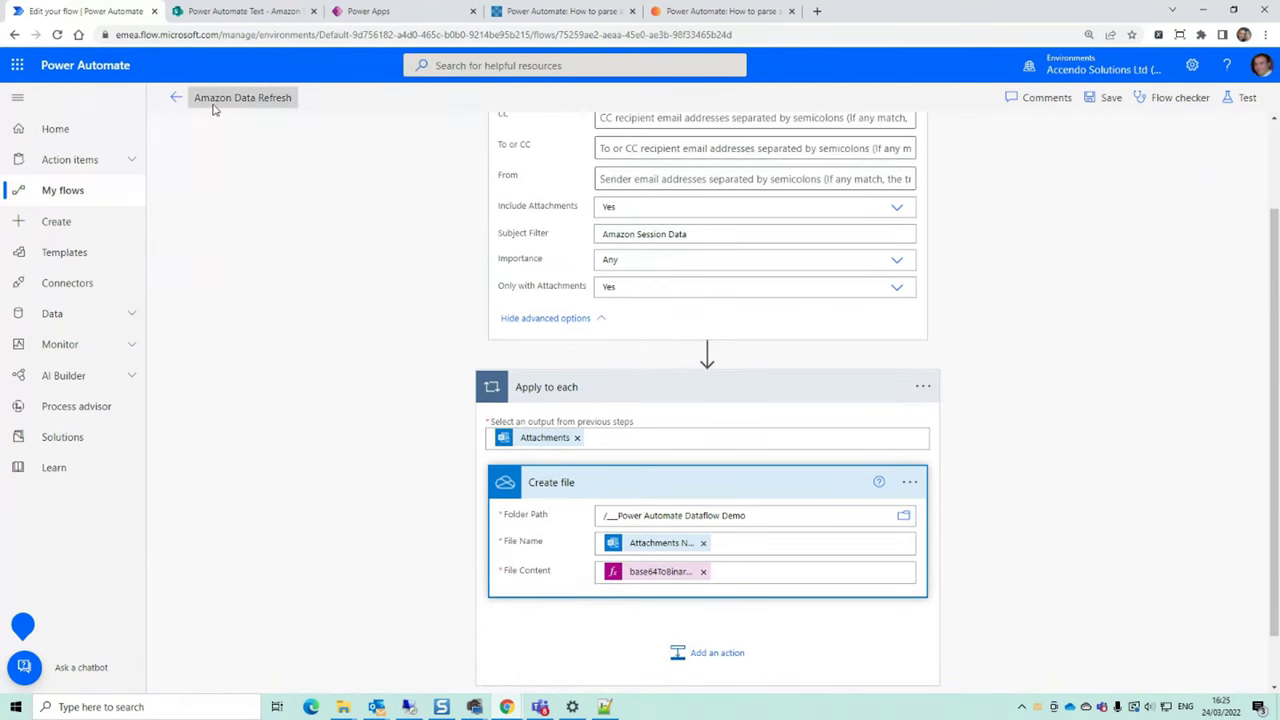
{"action": "left_click", "coordinate": [177, 100]}
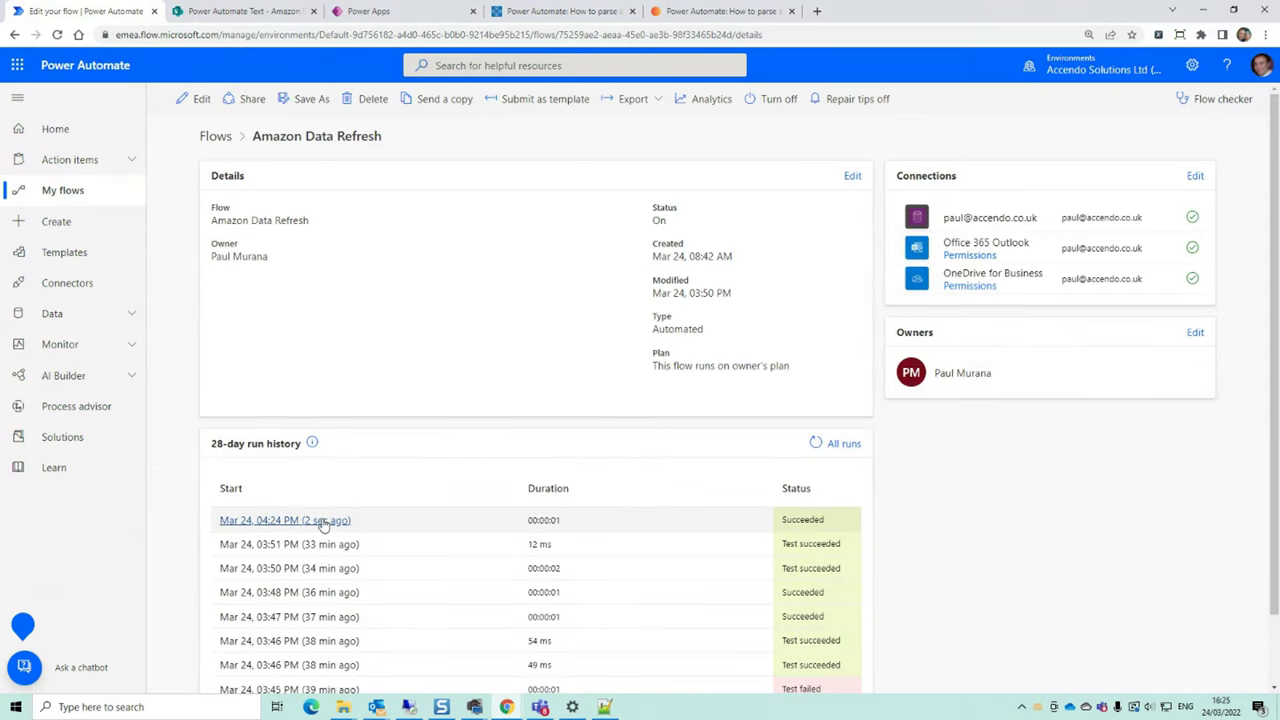
Open the latest Amazon Data Refresh run, check the ___Power Automate Dataflow Demo folder, and inspect the run's Apply to each loop
{"action": "left_click", "coordinate": [328, 524]}
{"action": "mouse_move", "coordinate": [343, 707]}
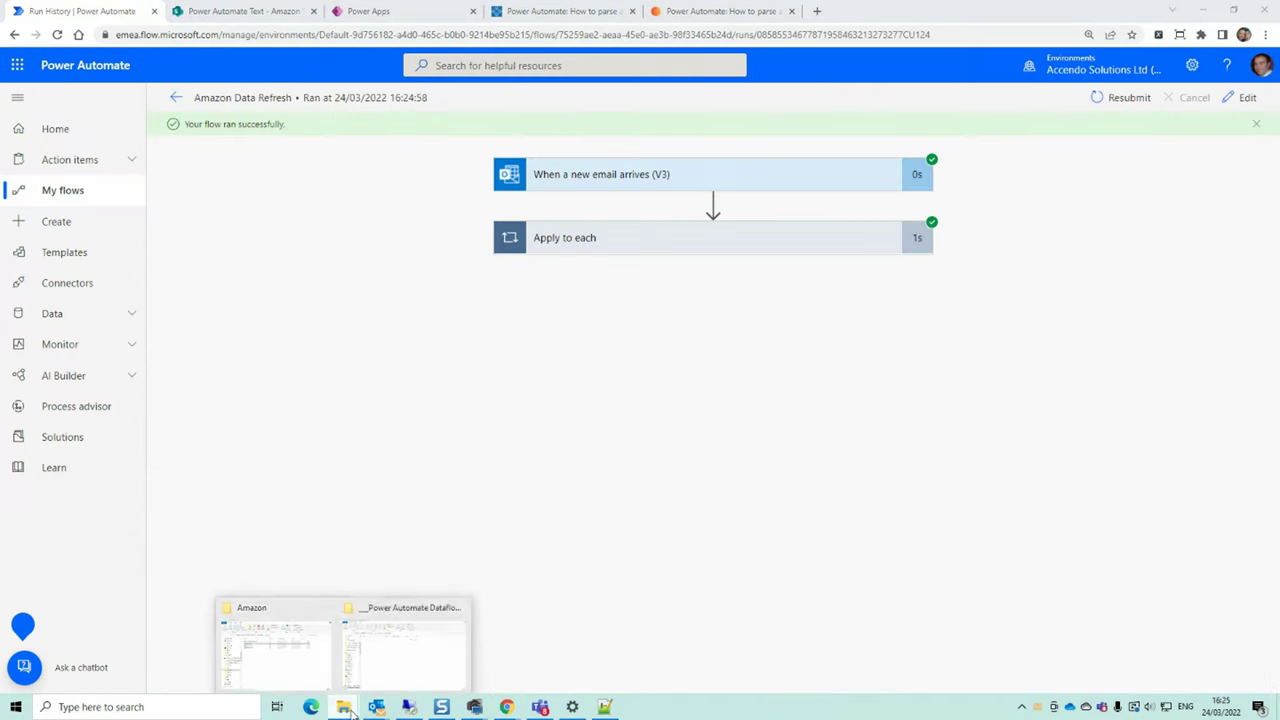
{"action": "left_click", "coordinate": [443, 648]}
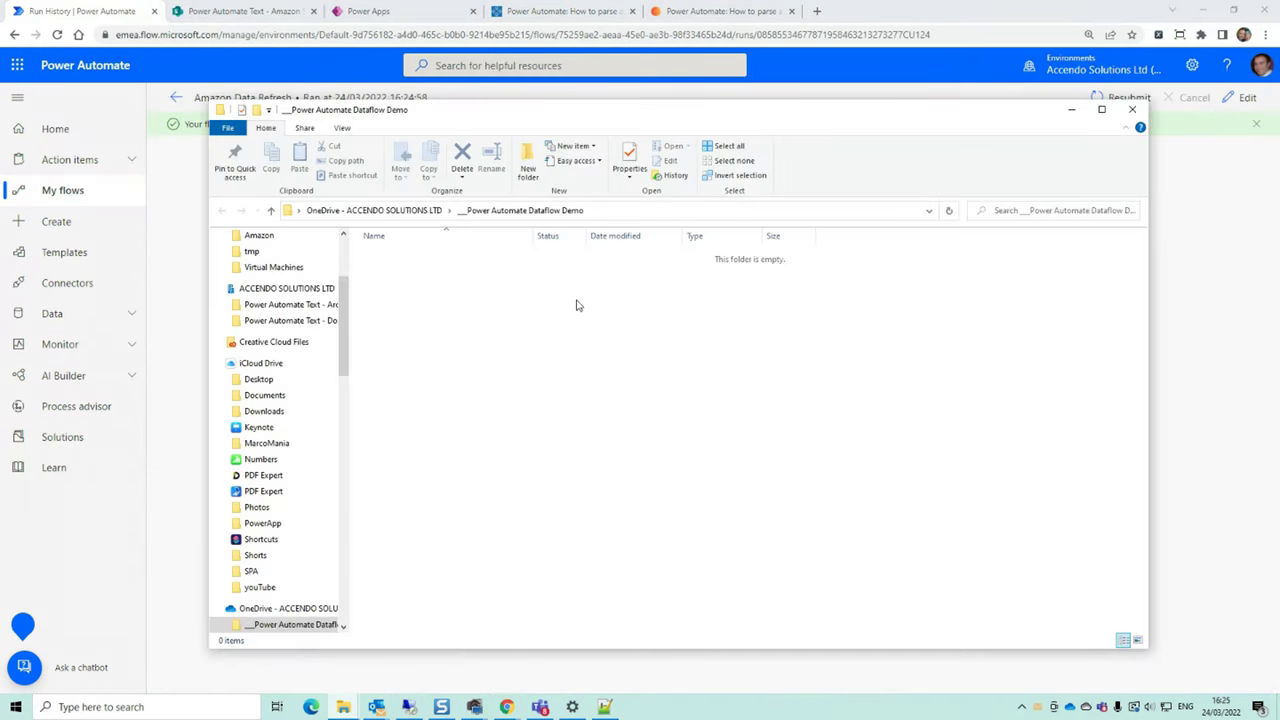
{"action": "left_click", "coordinate": [456, 99]}
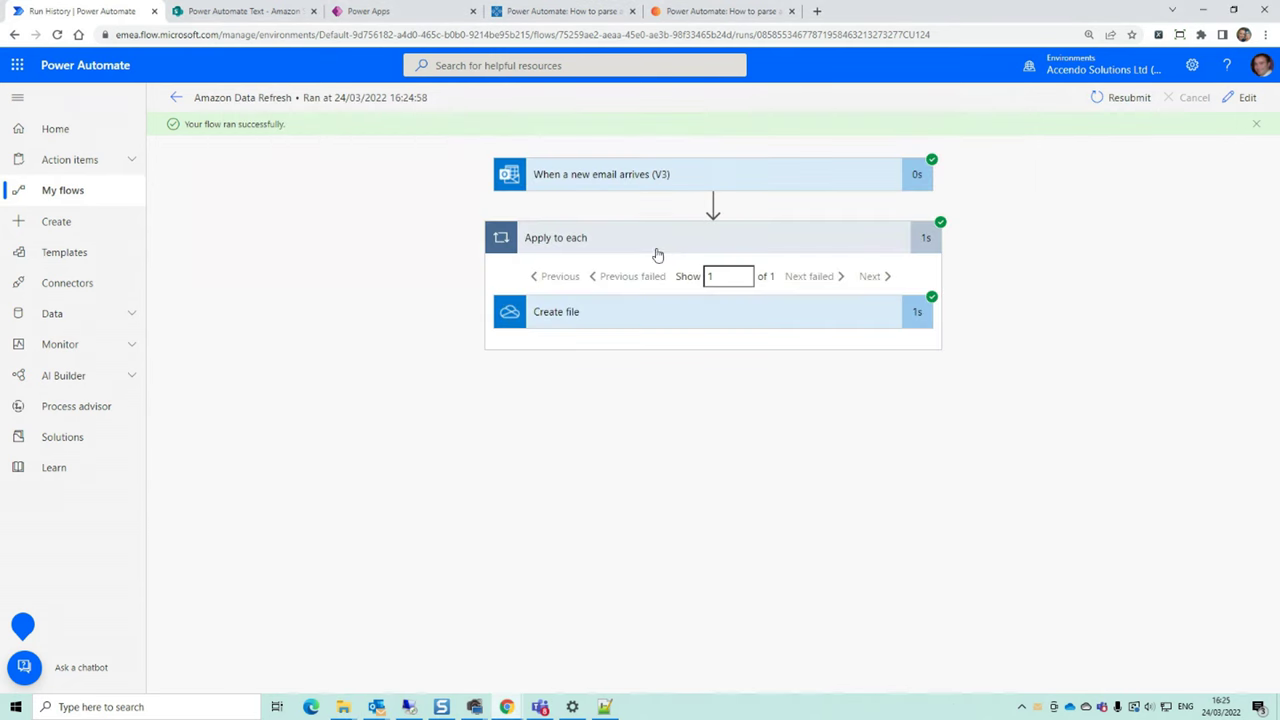
{"action": "left_click", "coordinate": [657, 250]}
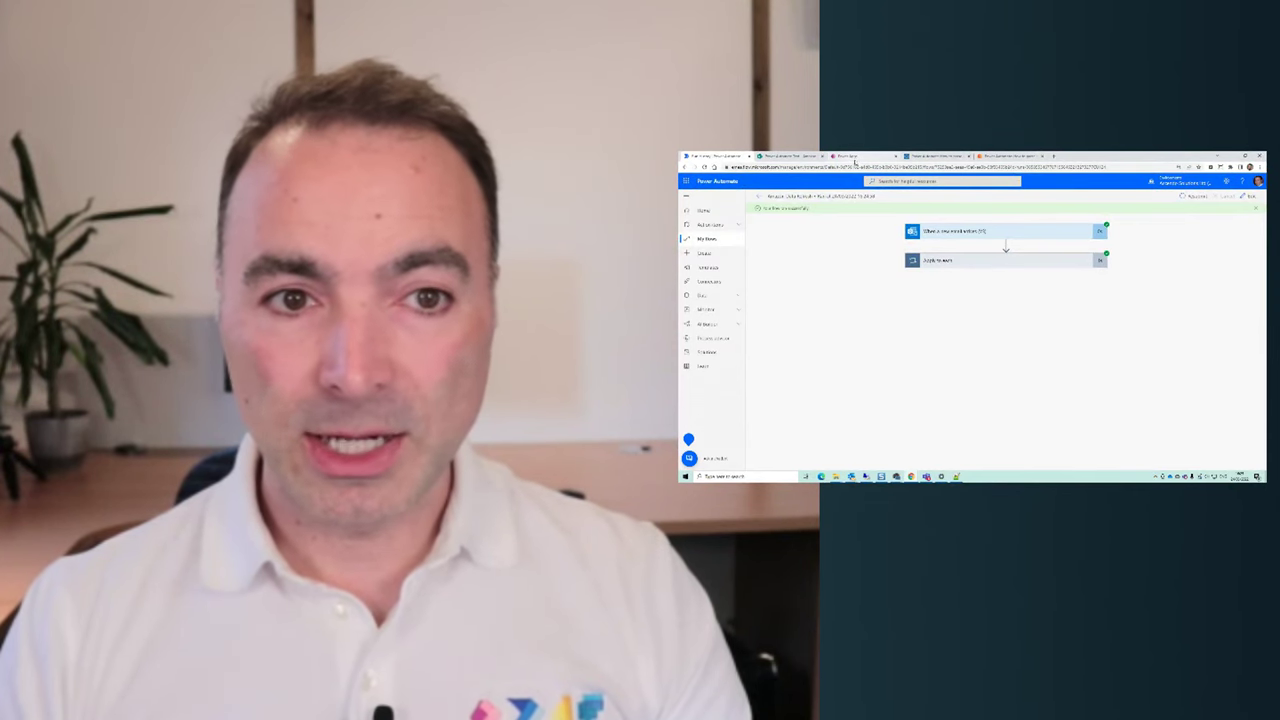
Replace the old Power Apps page with a fresh session of make.powerapps.com and open its Dataflows page
{"action": "left_click", "coordinate": [896, 156]}
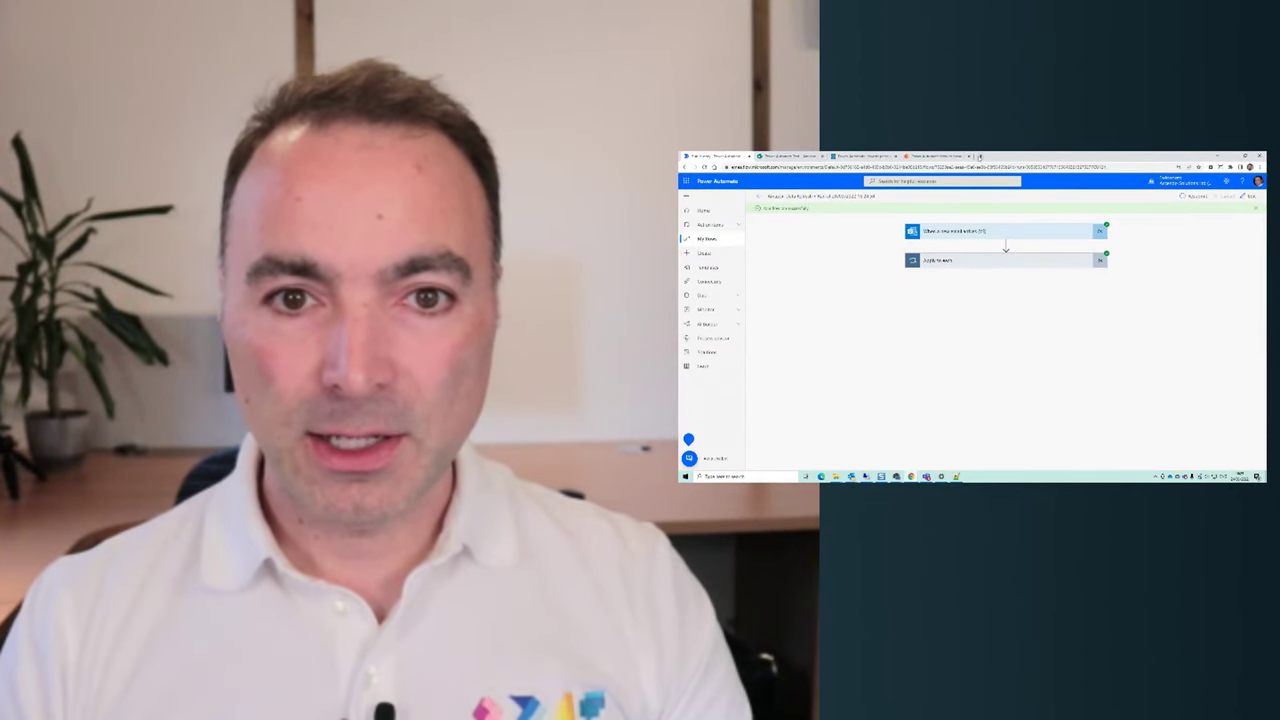
{"action": "left_click", "coordinate": [980, 156]}
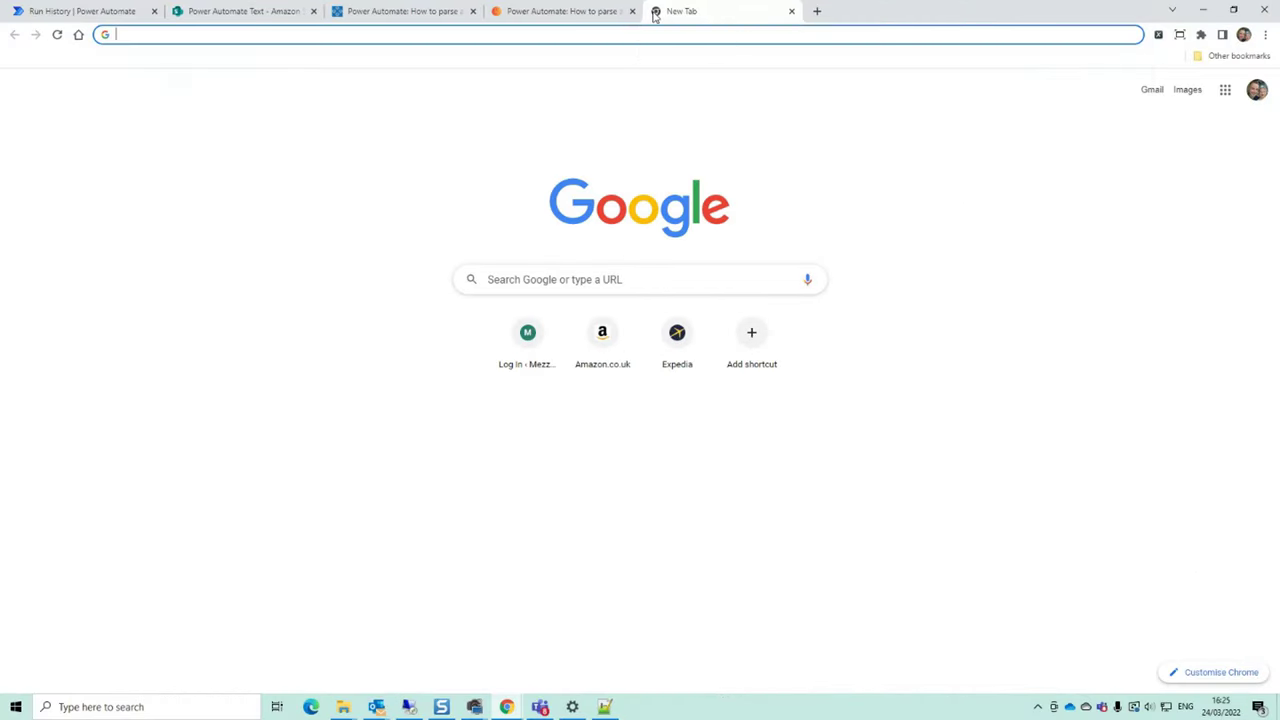
{"action": "type", "text": "ma"}
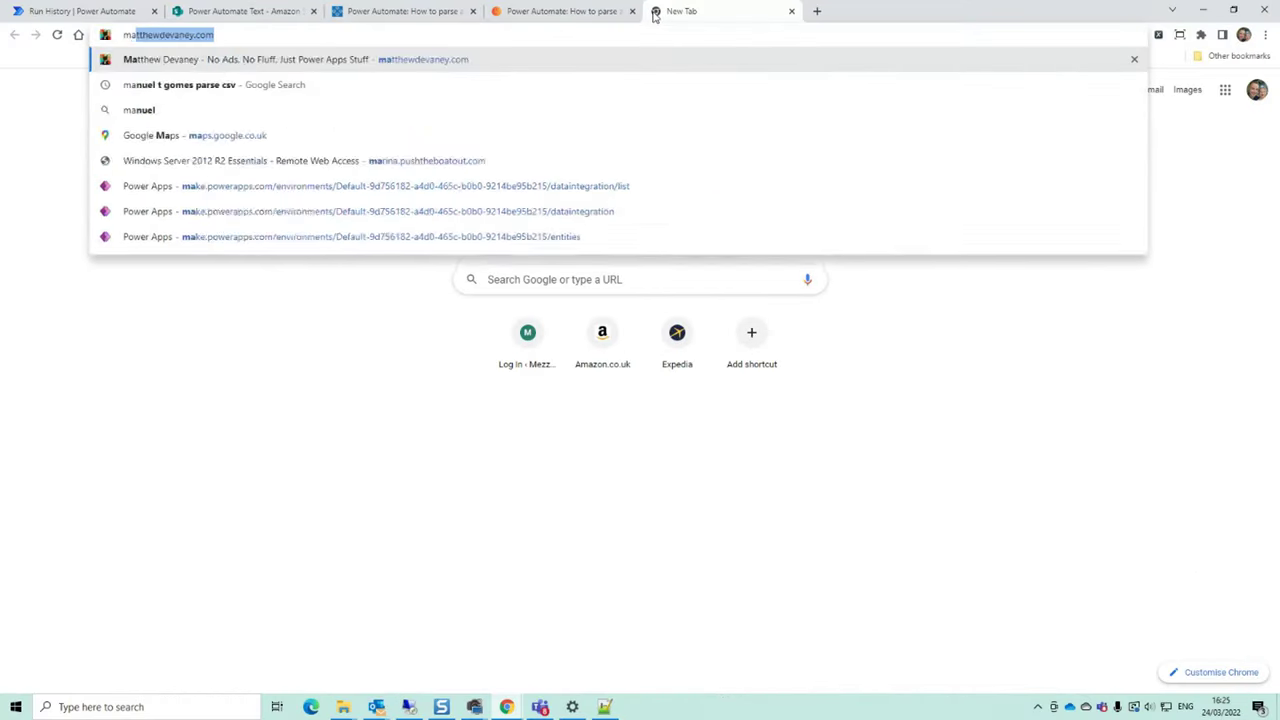
{"action": "type", "text": "ke."}
{"action": "key", "text": "Return"}
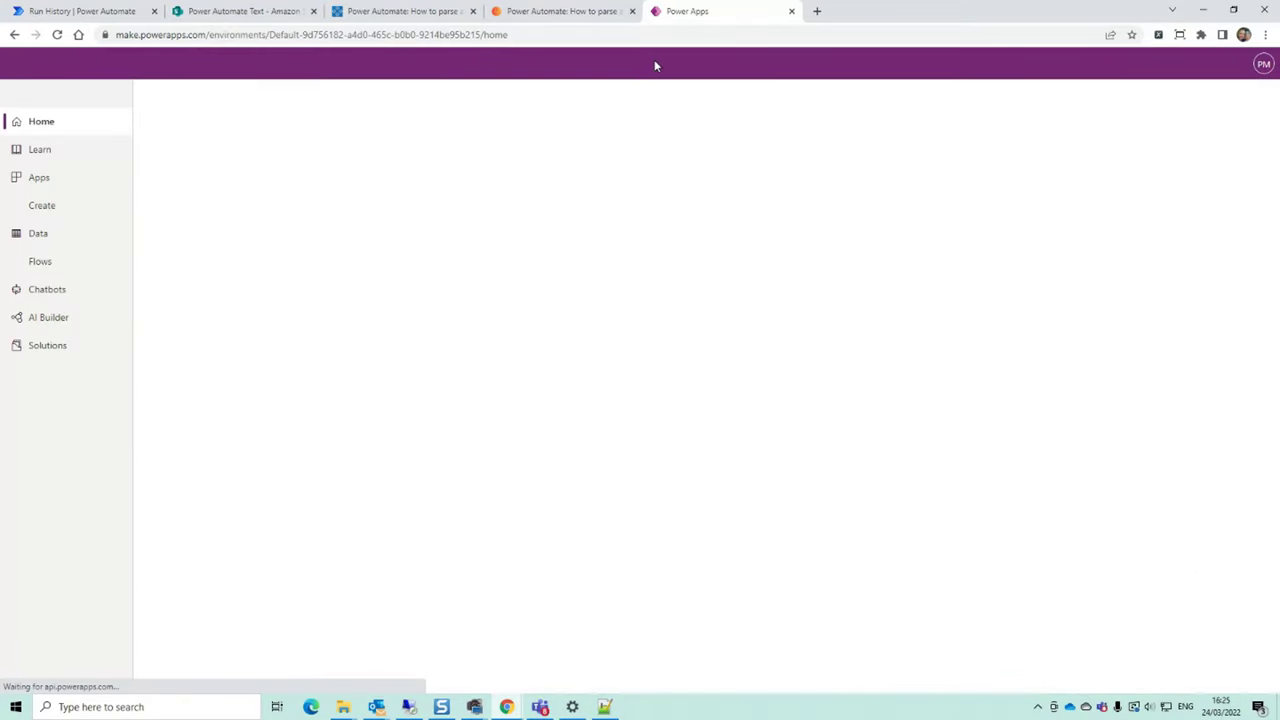
{"action": "left_click", "coordinate": [40, 233]}
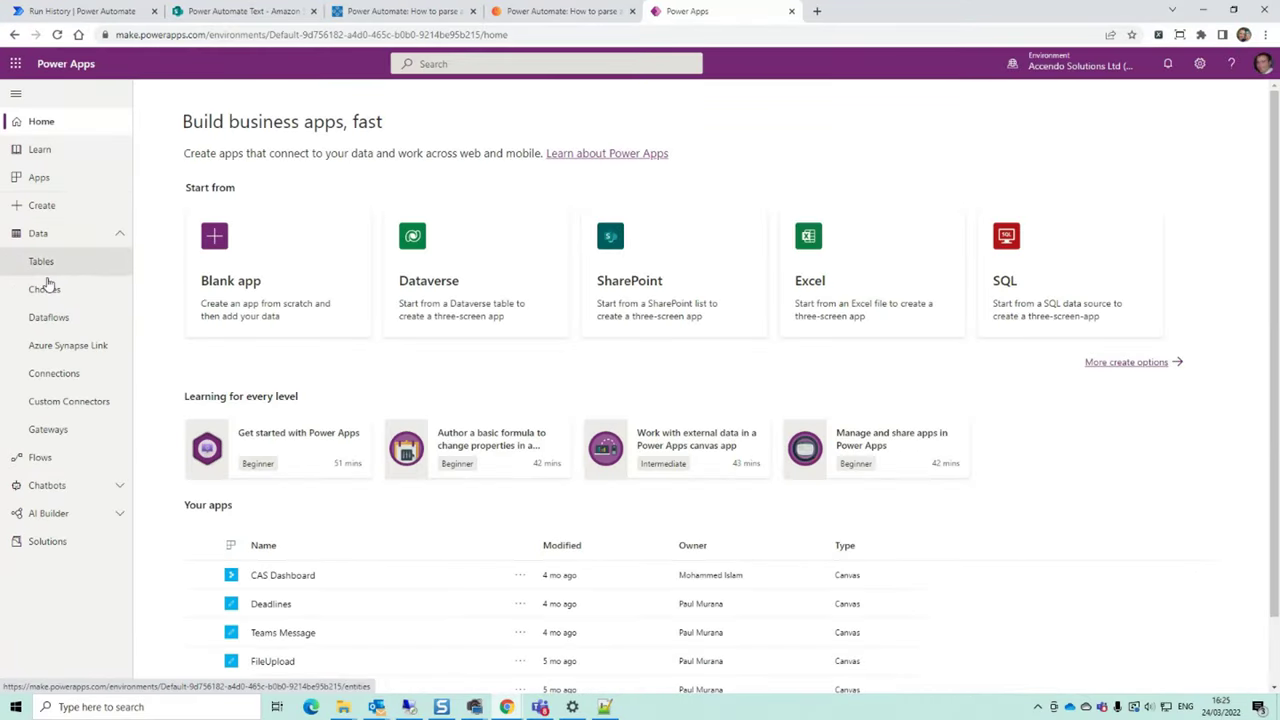
{"action": "left_click", "coordinate": [48, 317]}
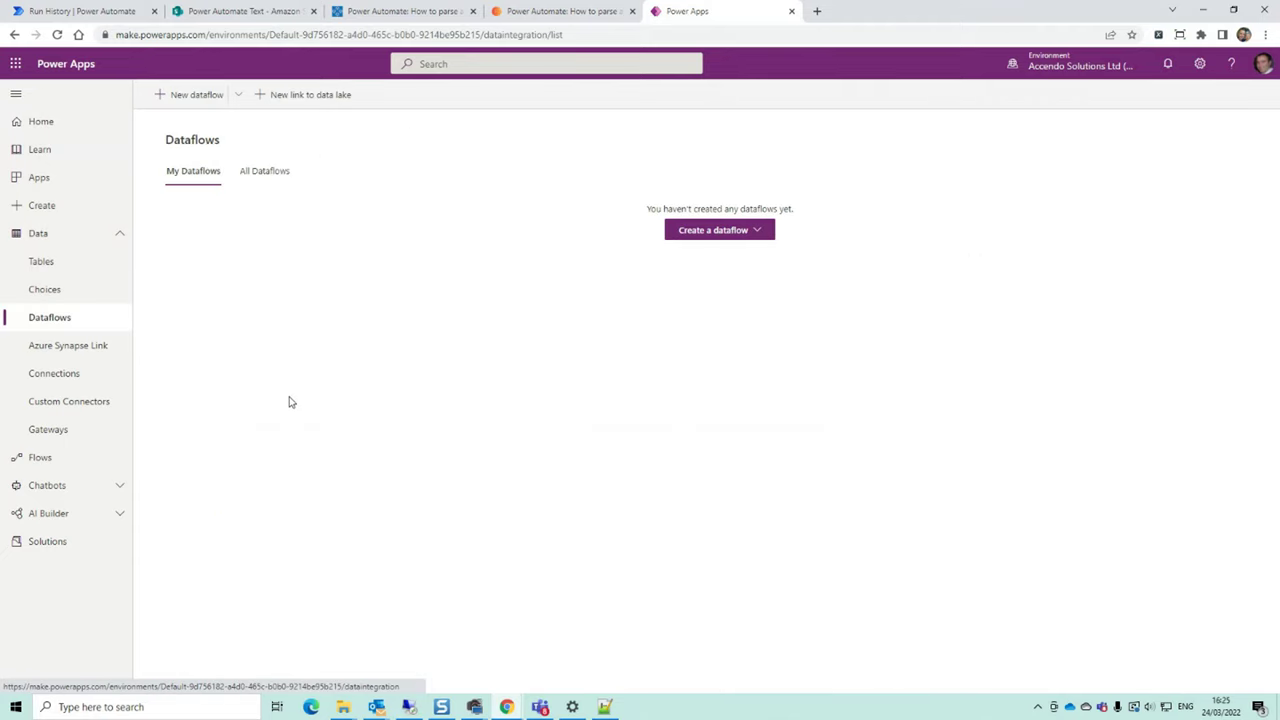
Create a blank dataflow named Process Amazon Textract files
{"action": "left_click", "coordinate": [731, 235]}
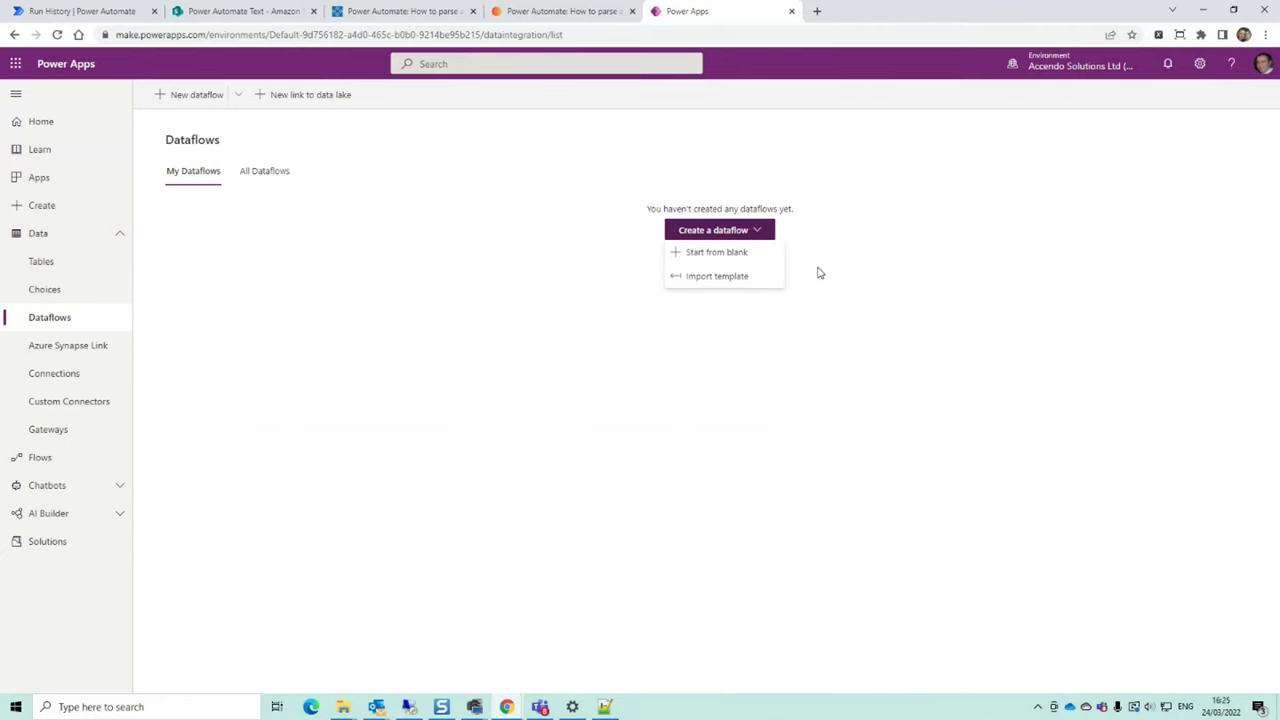
{"action": "left_click", "coordinate": [750, 256]}
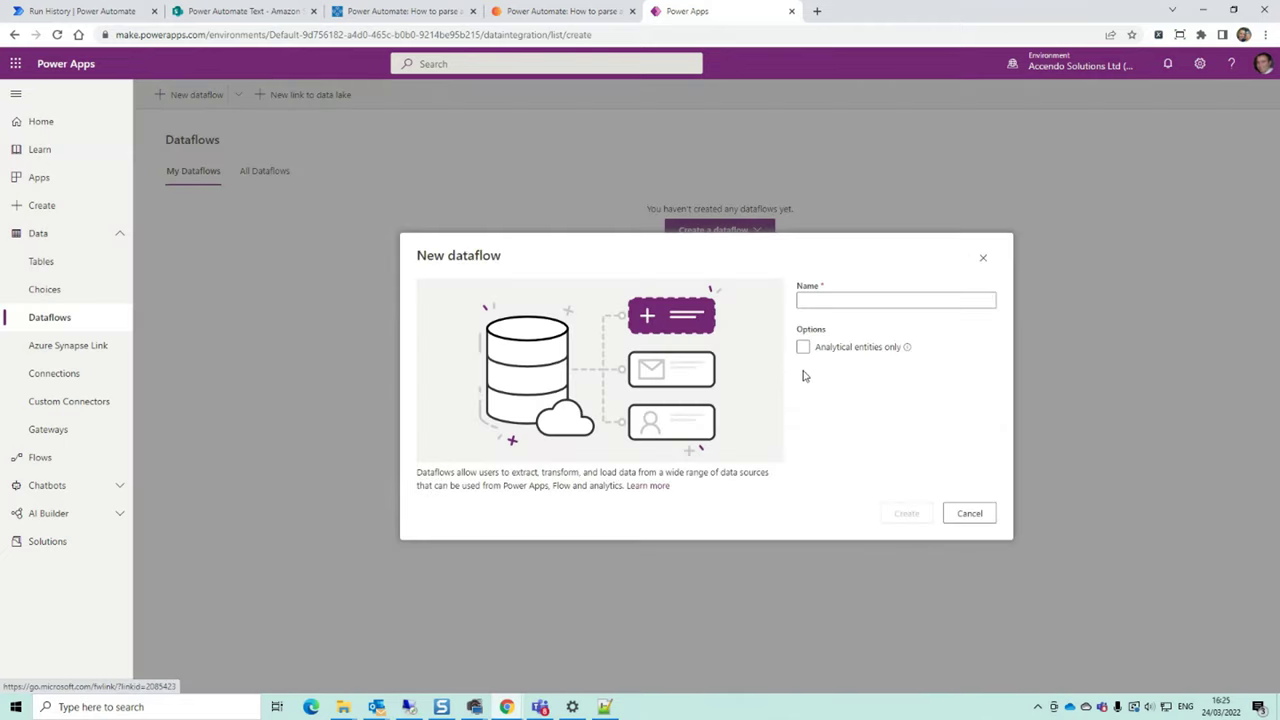
{"action": "left_click", "coordinate": [835, 302]}
{"action": "type", "text": "Process Amazon Textract files"}
{"action": "left_click", "coordinate": [906, 513]}
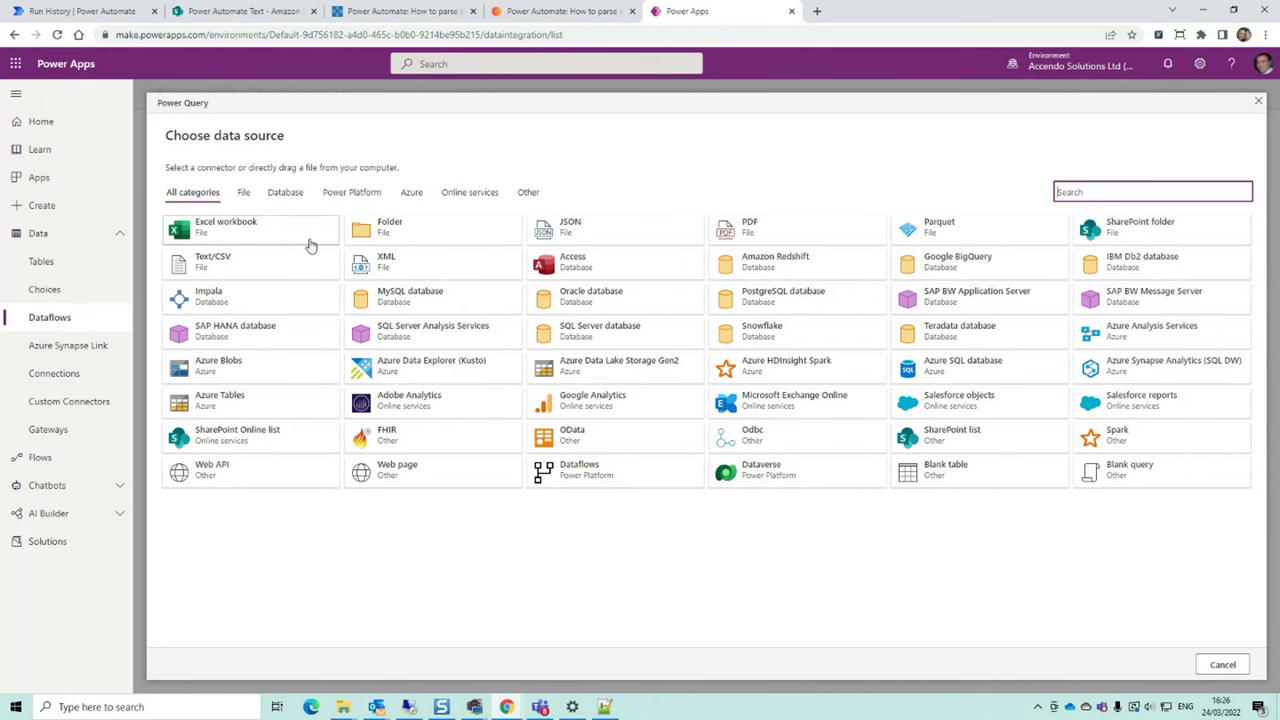
Connect the dataflow to Sessions.csv in OneDrive's ___Power Automate Dataflow Demo folder as a Text/CSV source and load it for transformation
{"action": "left_click", "coordinate": [172, 104]}
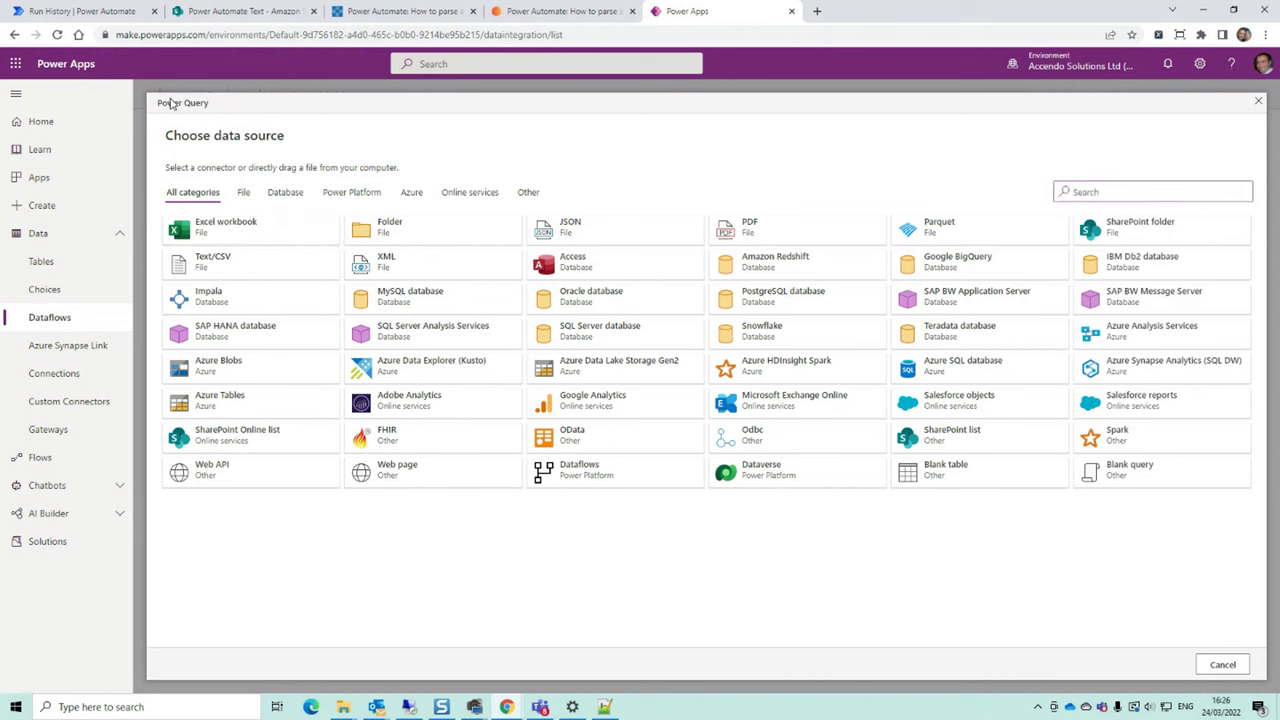
{"action": "left_click", "coordinate": [241, 277]}
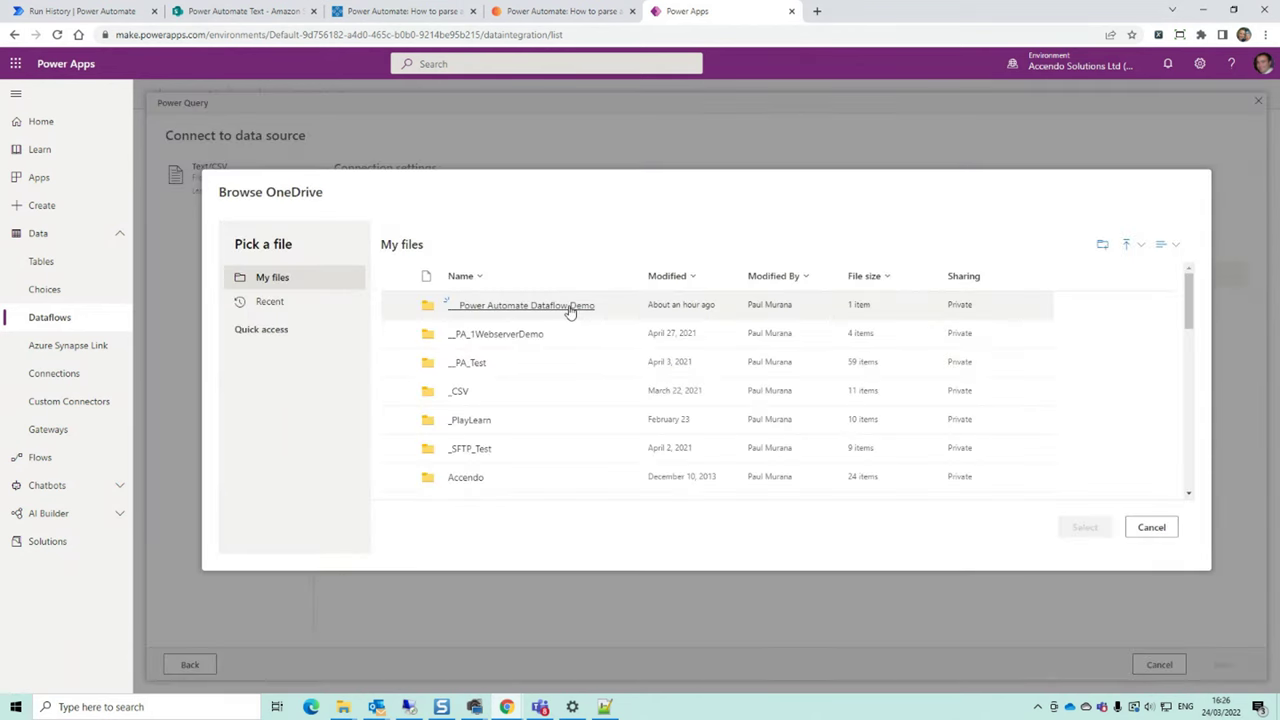
{"action": "left_click", "coordinate": [570, 308]}
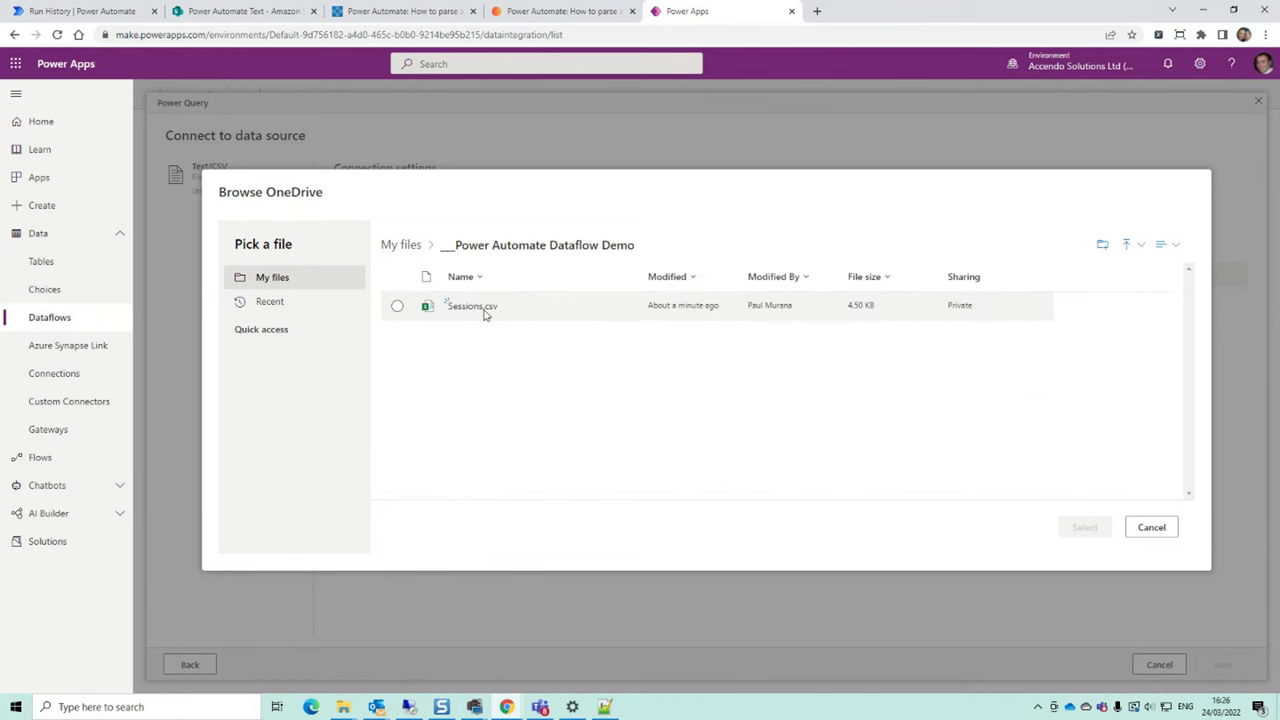
{"action": "left_click", "coordinate": [396, 305]}
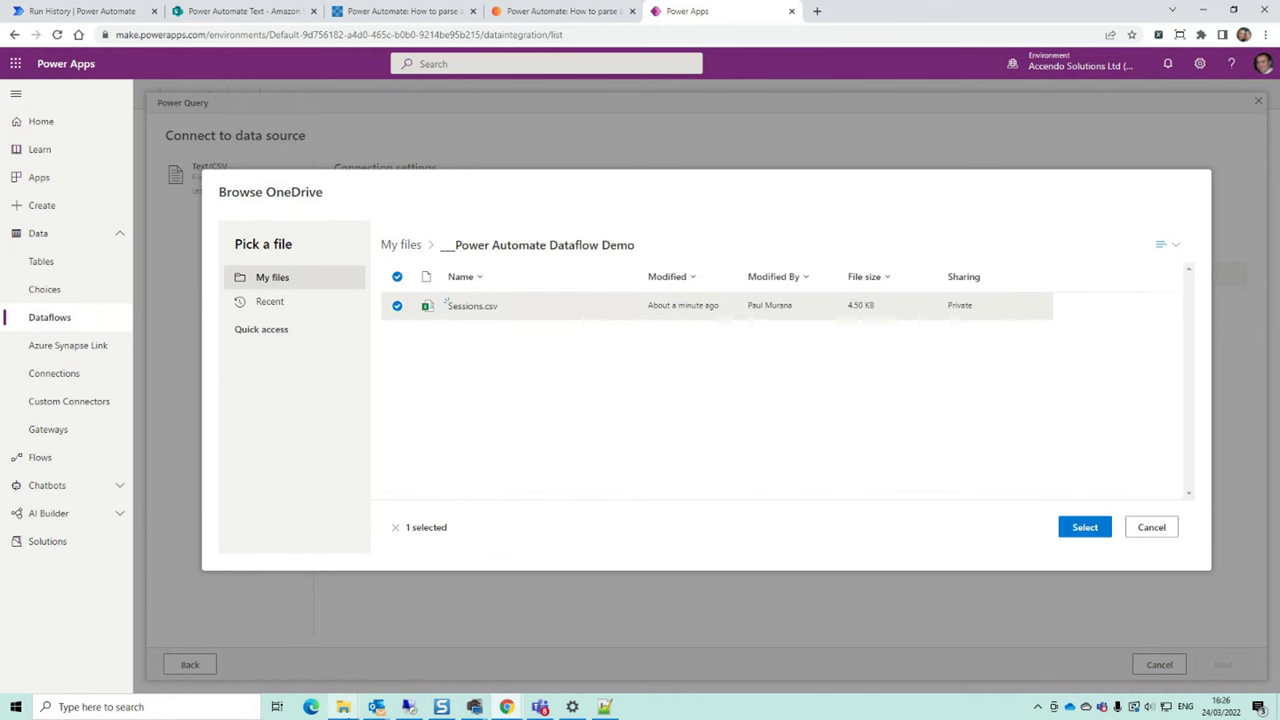
{"action": "left_click", "coordinate": [1085, 527]}
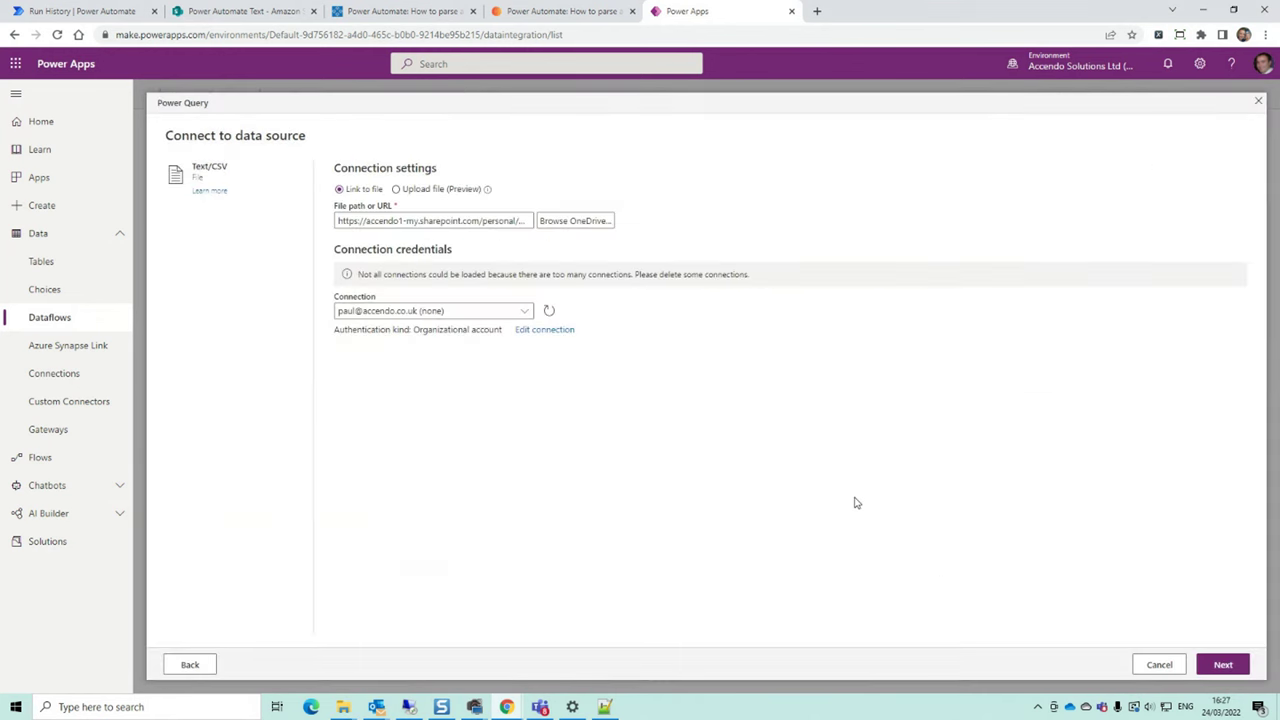
{"action": "left_click", "coordinate": [1206, 665]}
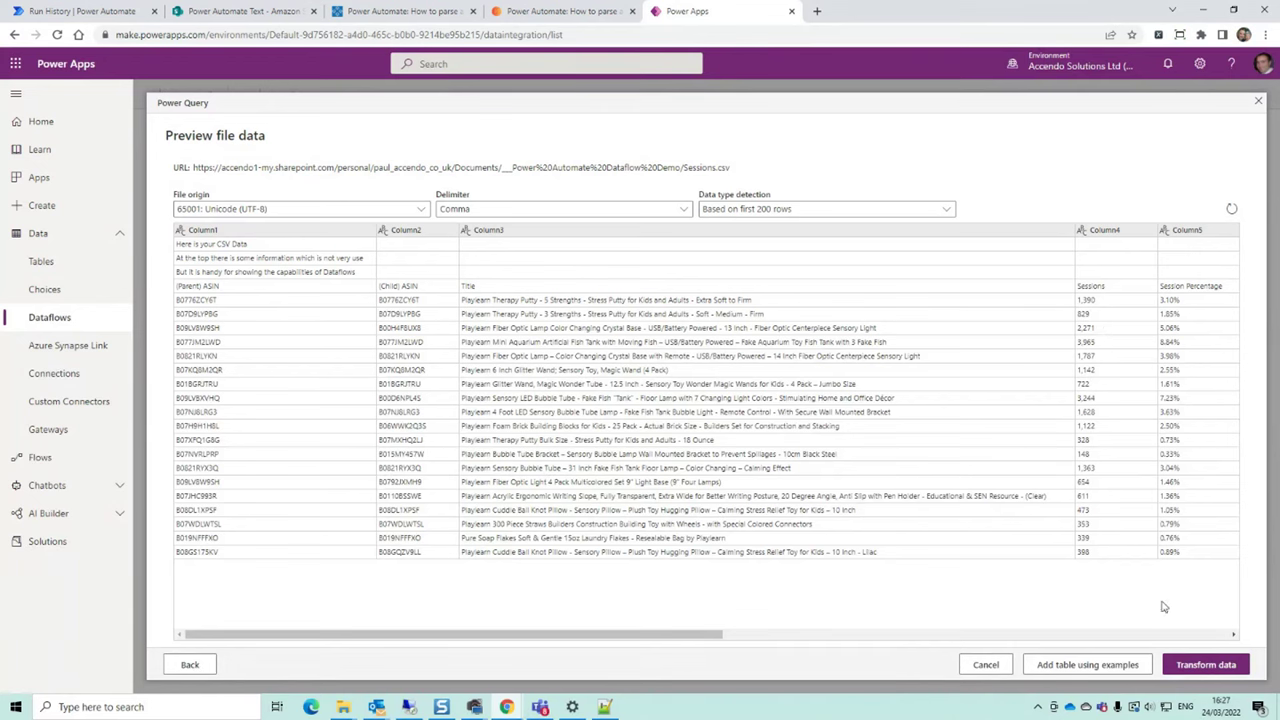
{"action": "left_click", "coordinate": [1193, 668]}
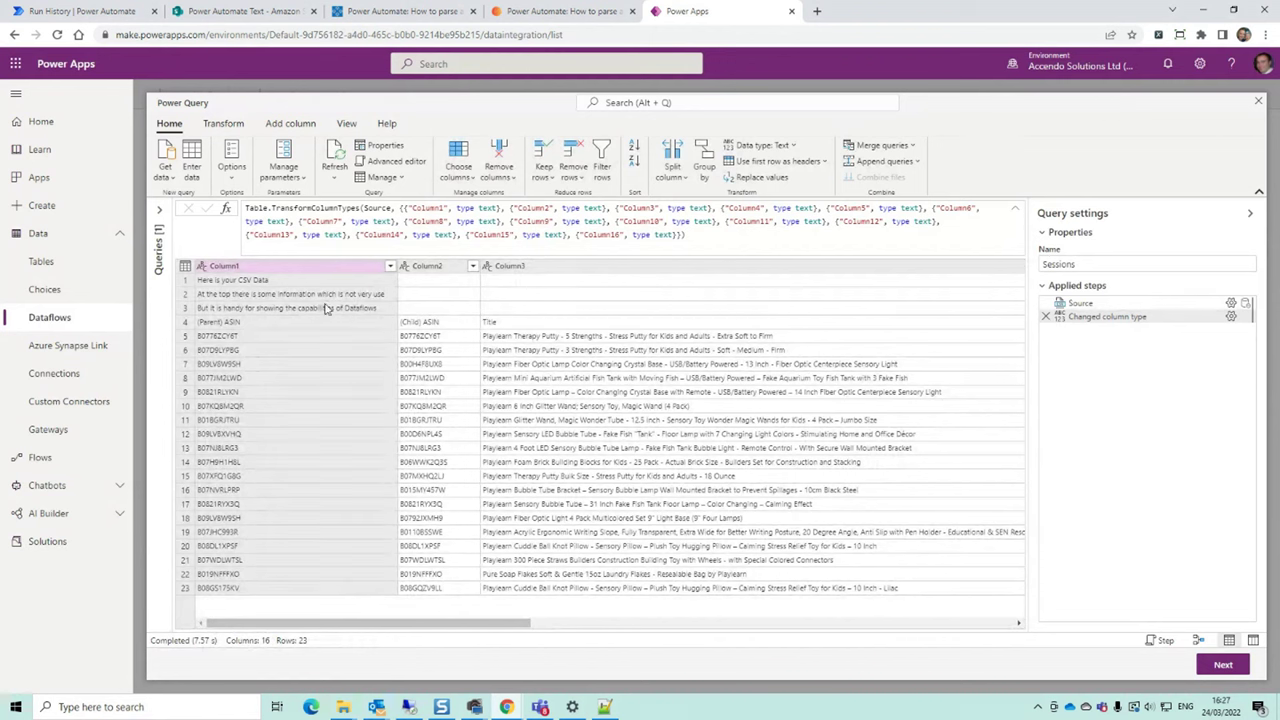
Remove the top 3 rows of the Sessions query and use the first remaining row as headers
{"action": "left_click", "coordinate": [572, 166]}
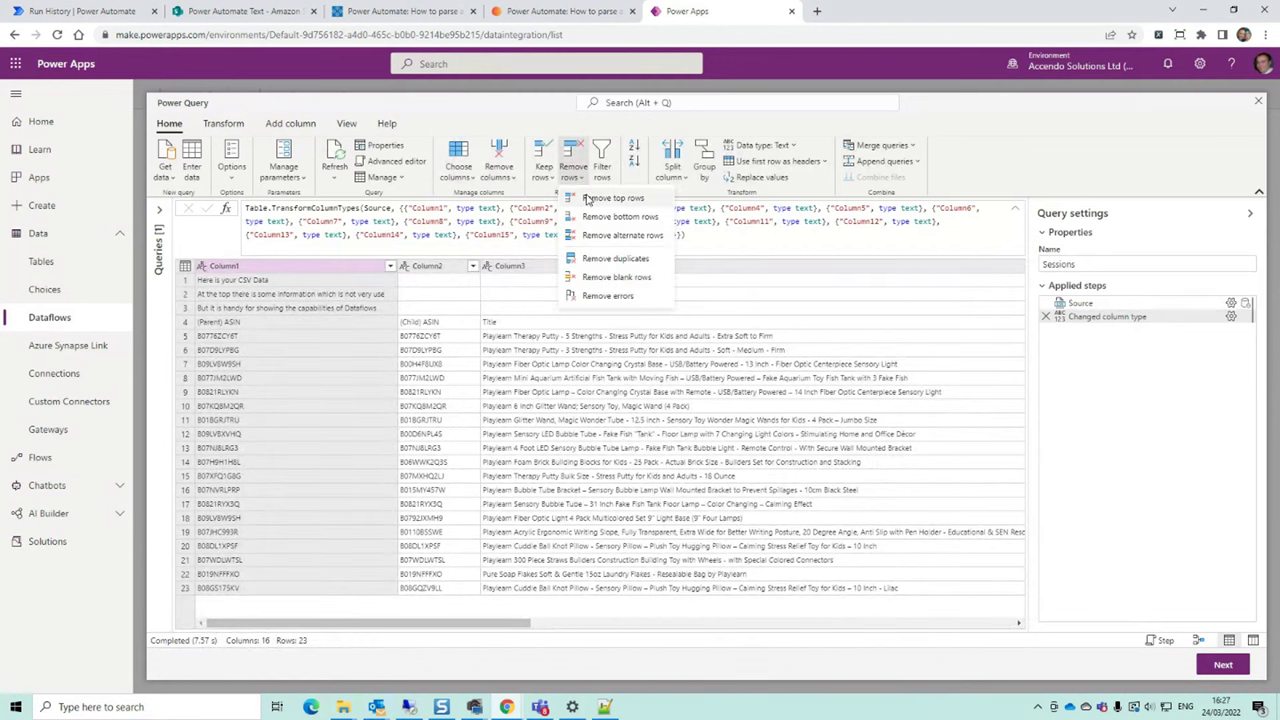
{"action": "left_click", "coordinate": [592, 197]}
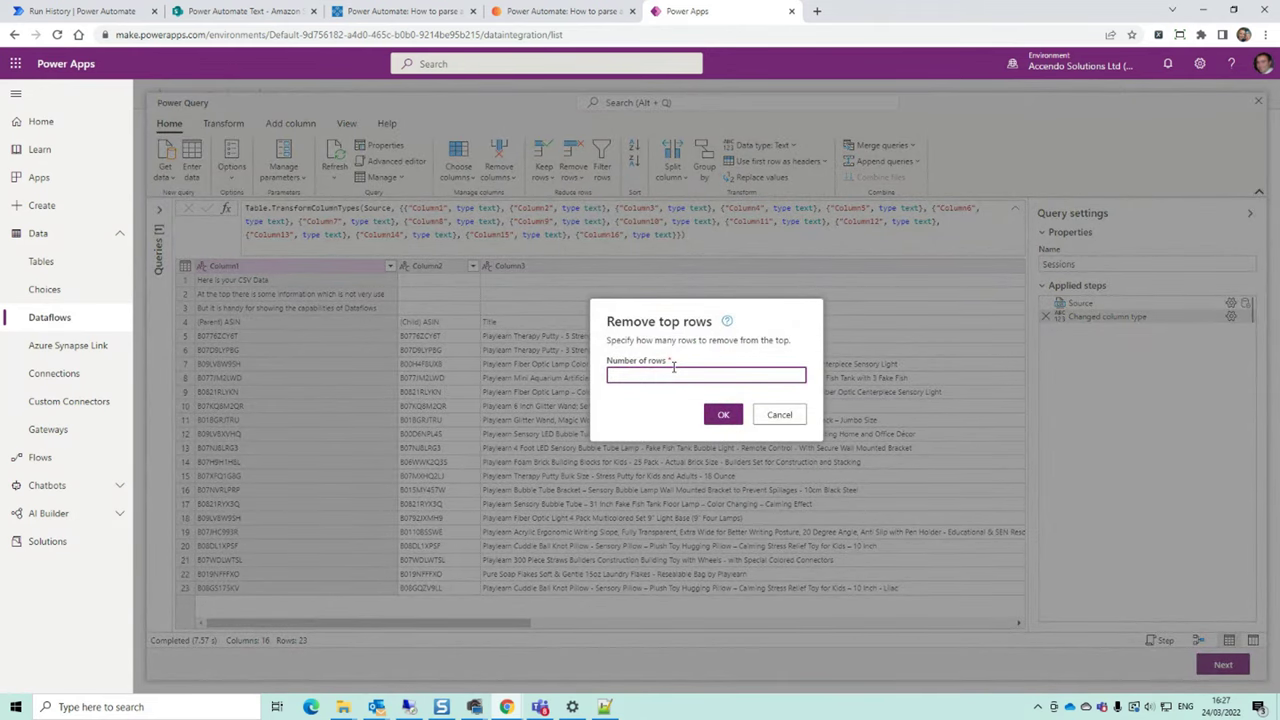
{"action": "left_click", "coordinate": [715, 420]}
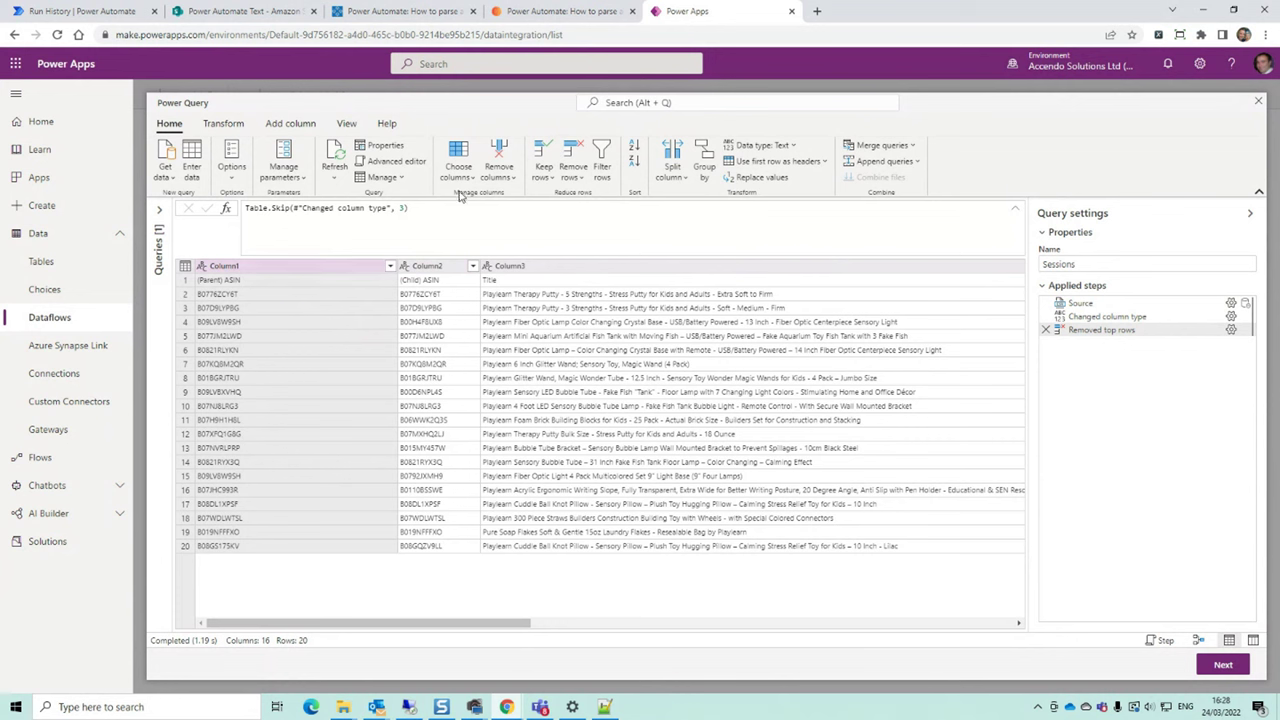
{"action": "left_click", "coordinate": [785, 162]}
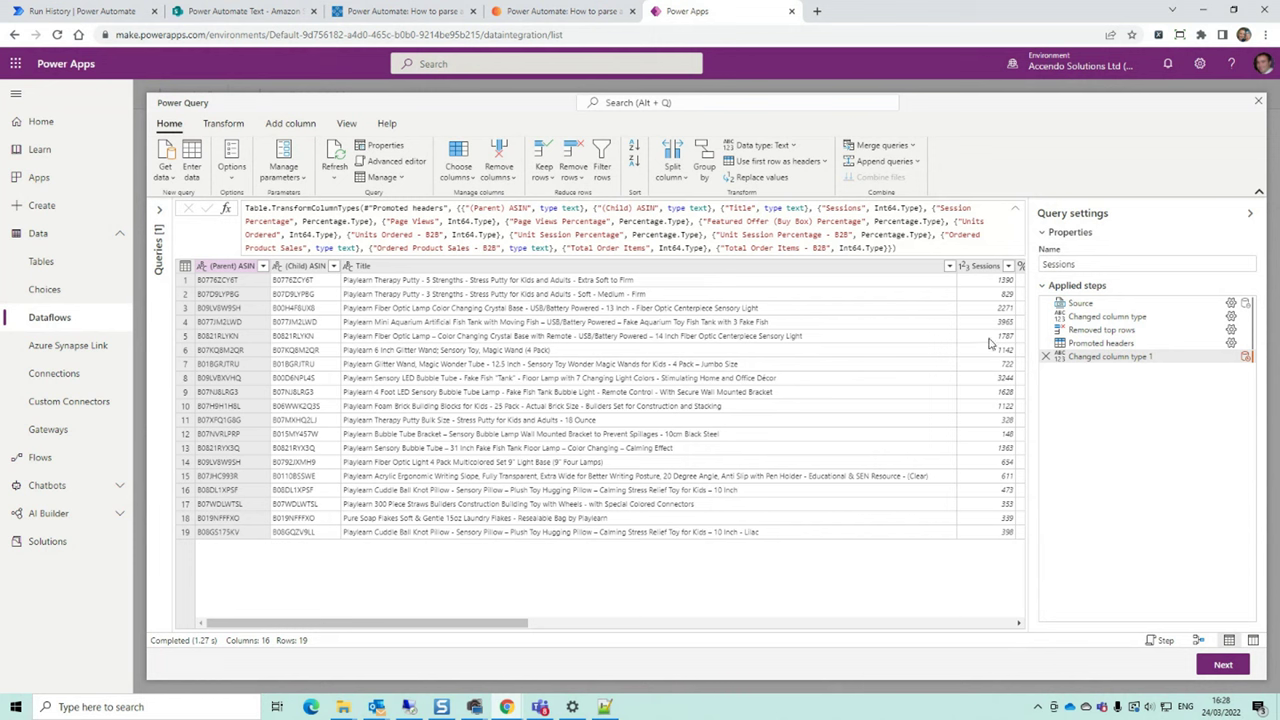
Review the columns and delete the Changed column type and Changed column type 1 steps from the Sessions query
{"action": "left_click_drag", "start_coordinate": [478, 623], "coordinate": [988, 633]}
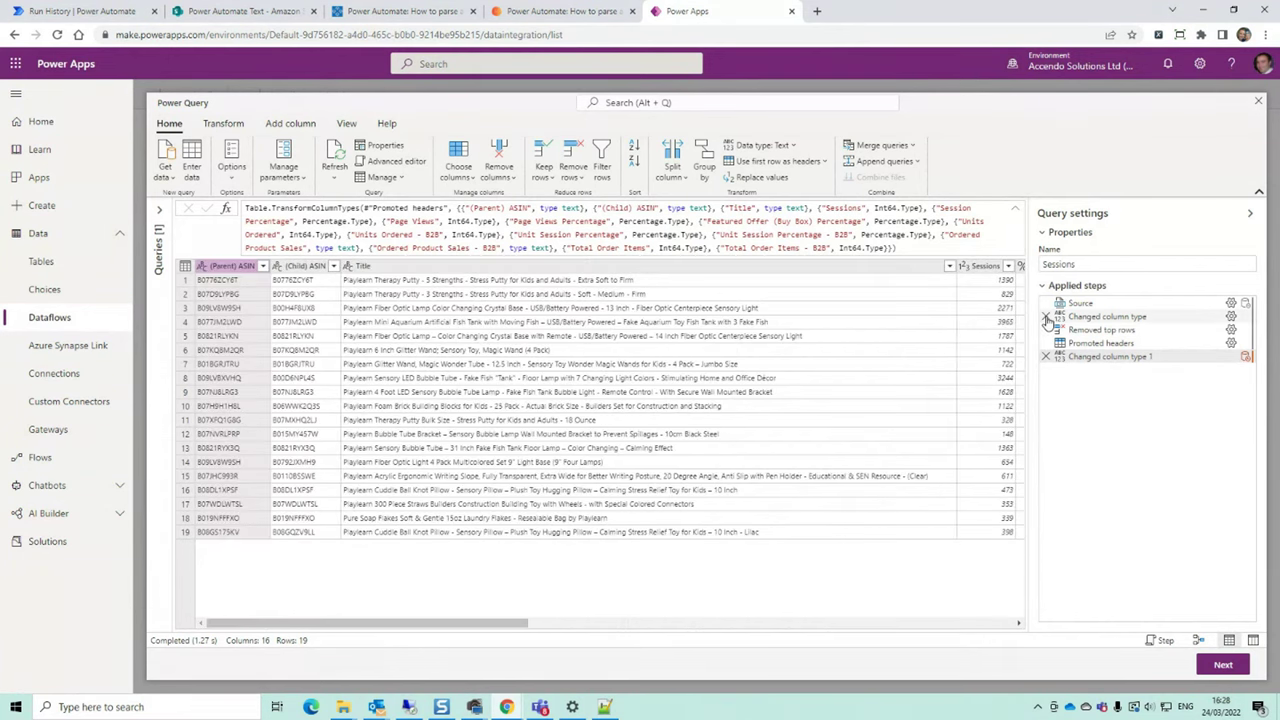
{"action": "left_click", "coordinate": [1046, 356]}
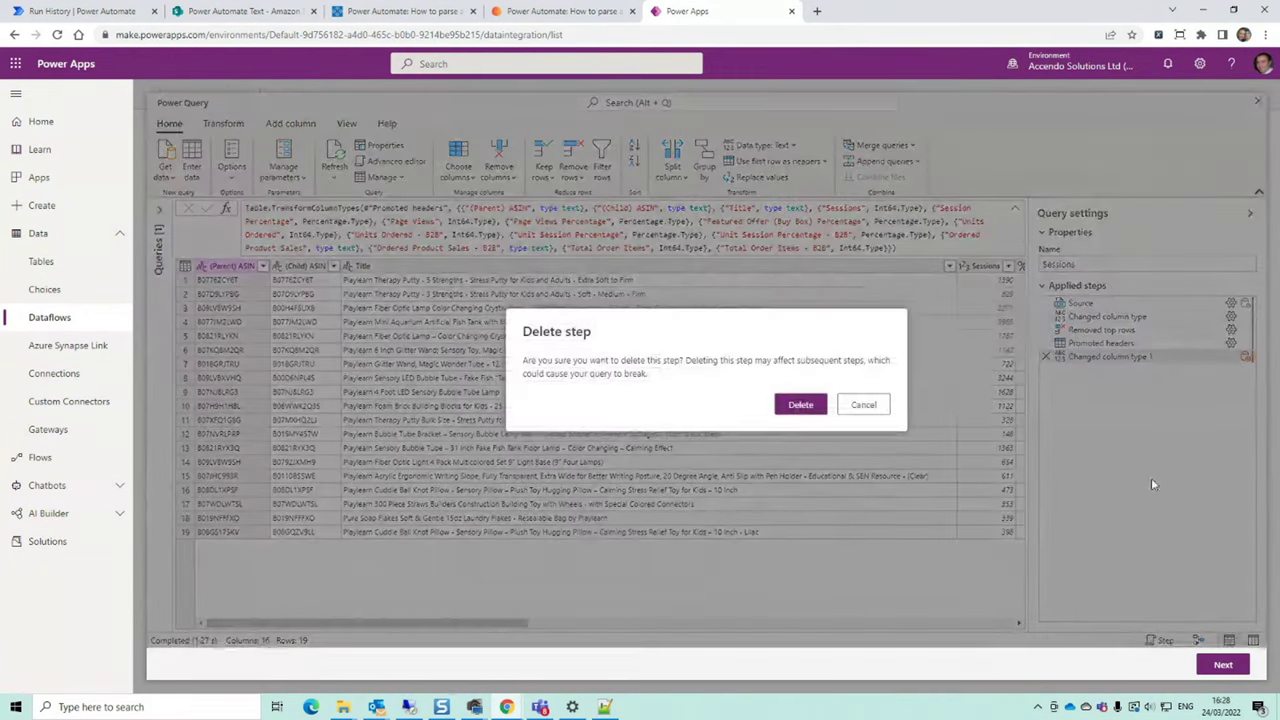
{"action": "left_click", "coordinate": [801, 404]}
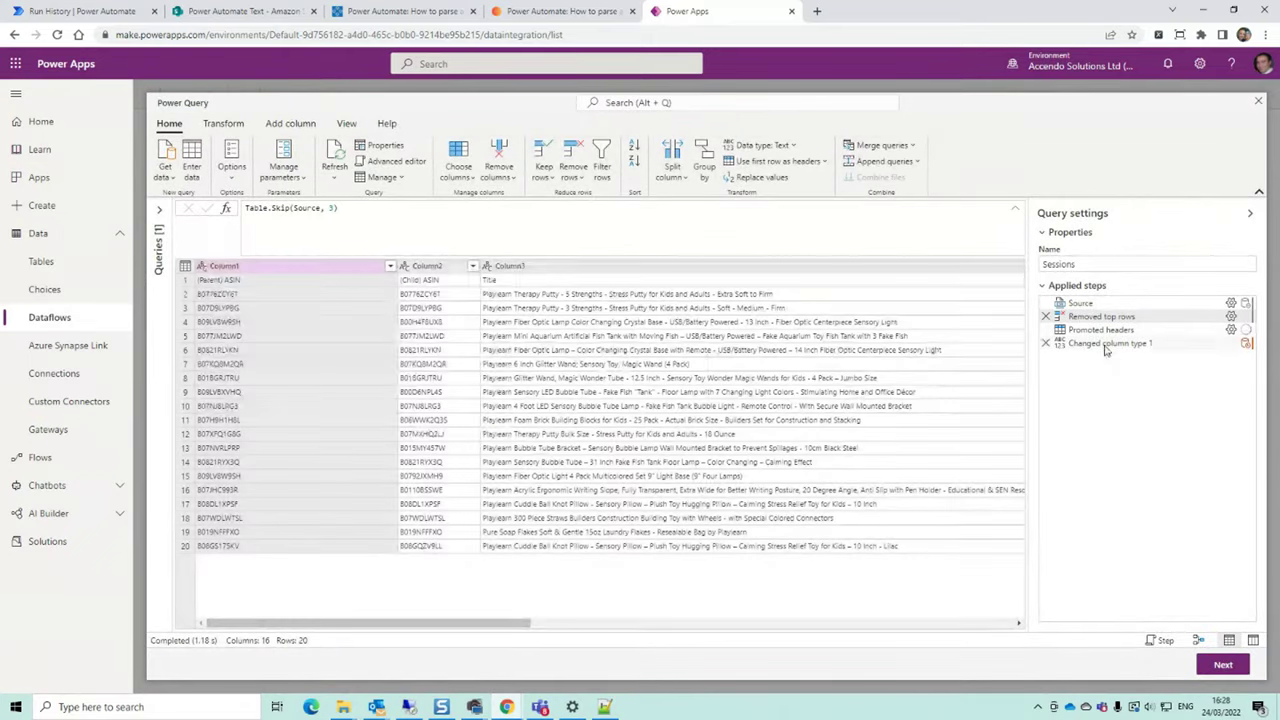
{"action": "left_click", "coordinate": [1104, 344]}
{"action": "left_click", "coordinate": [1046, 345]}
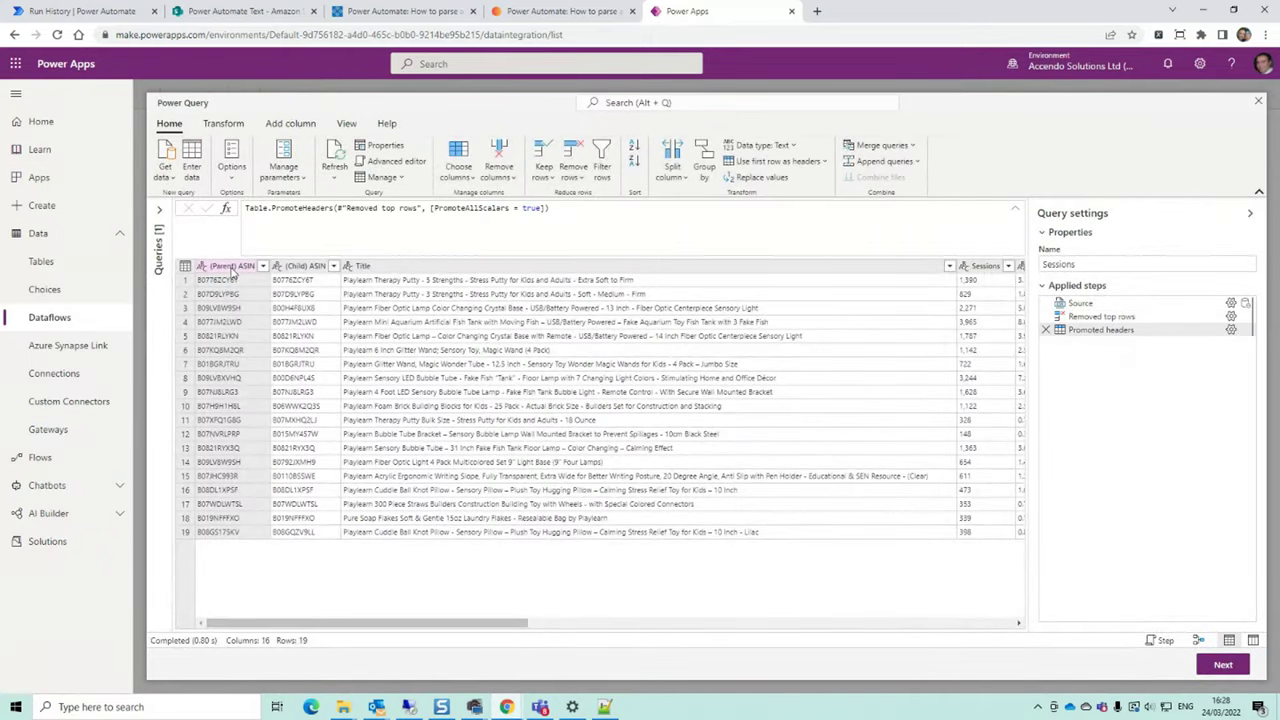
Rename the (Parent) ASIN column to Parent ASIN and the (Child) ASIN column to Child ASIN
{"action": "right_click", "coordinate": [231, 269]}
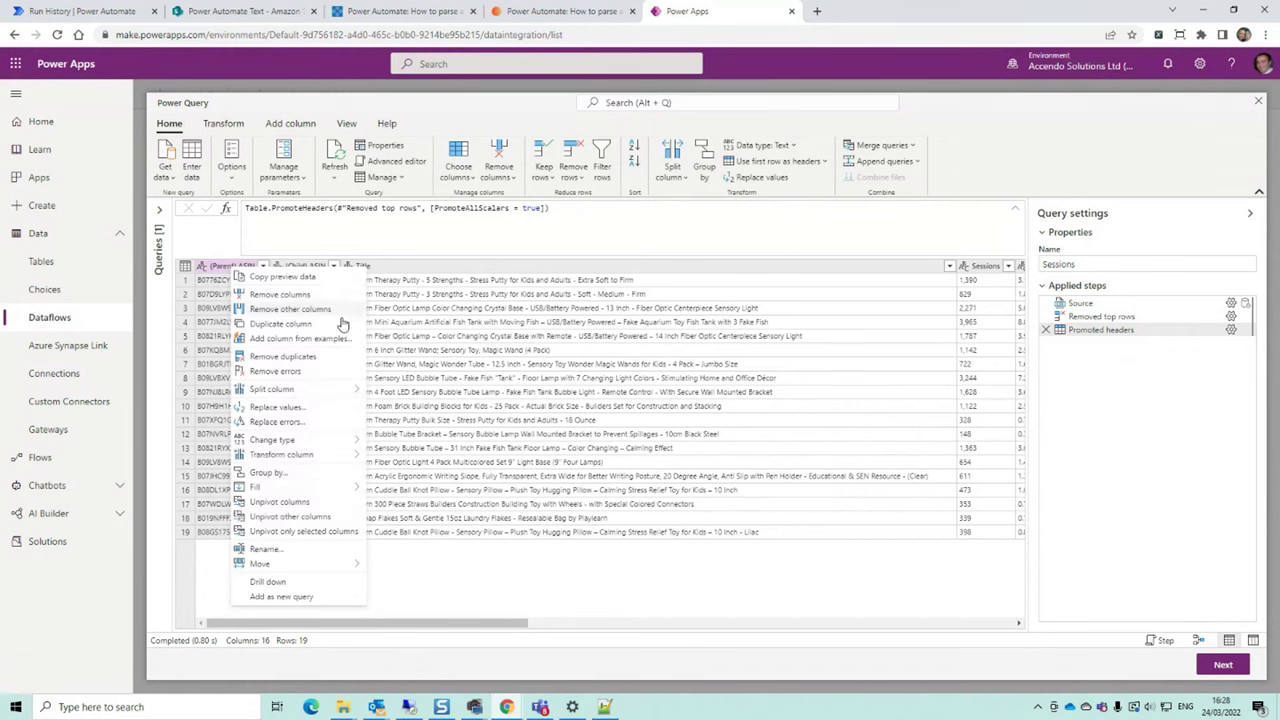
{"action": "left_click", "coordinate": [293, 549]}
{"action": "type", "text": "Pa"}
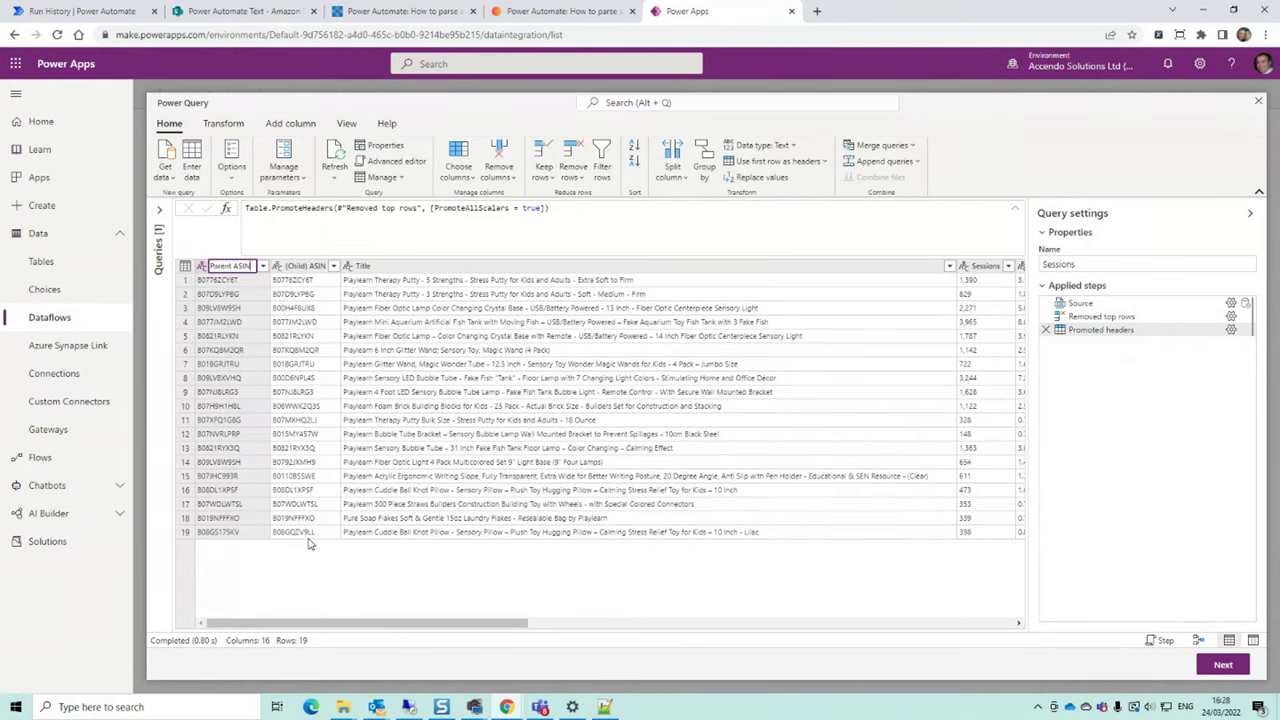
{"action": "key", "text": "Return"}
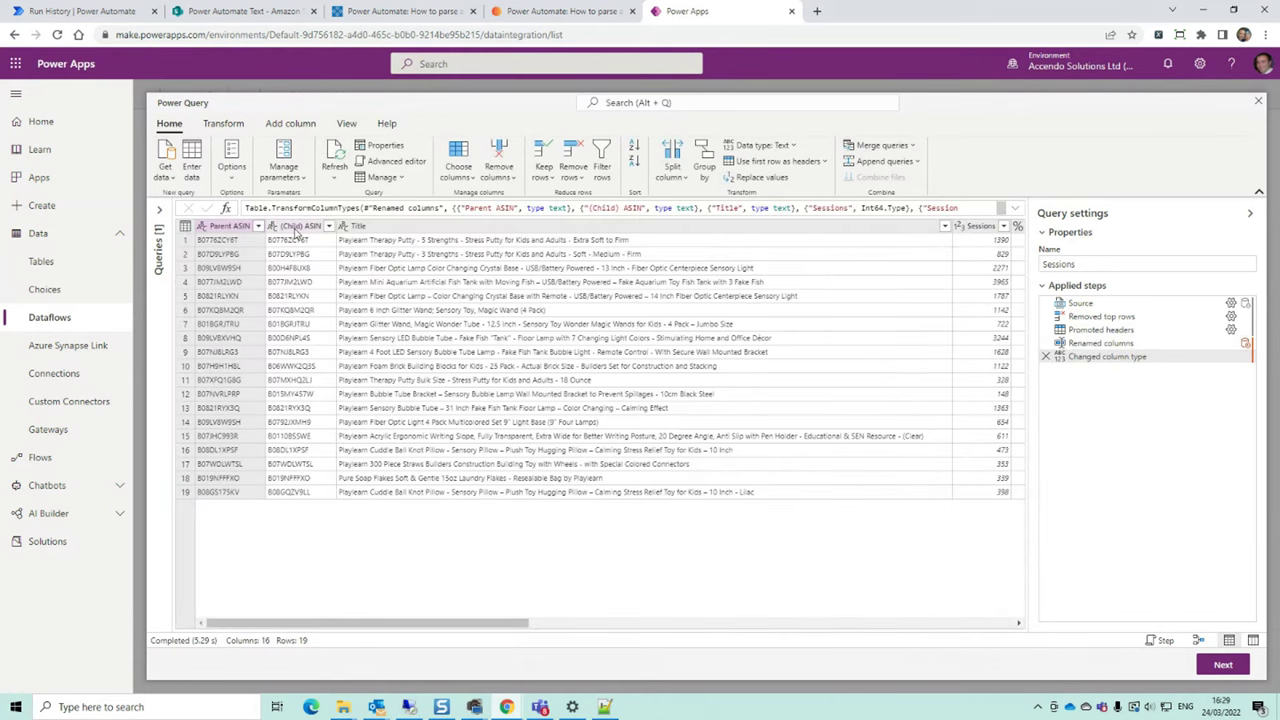
{"action": "right_click", "coordinate": [288, 230]}
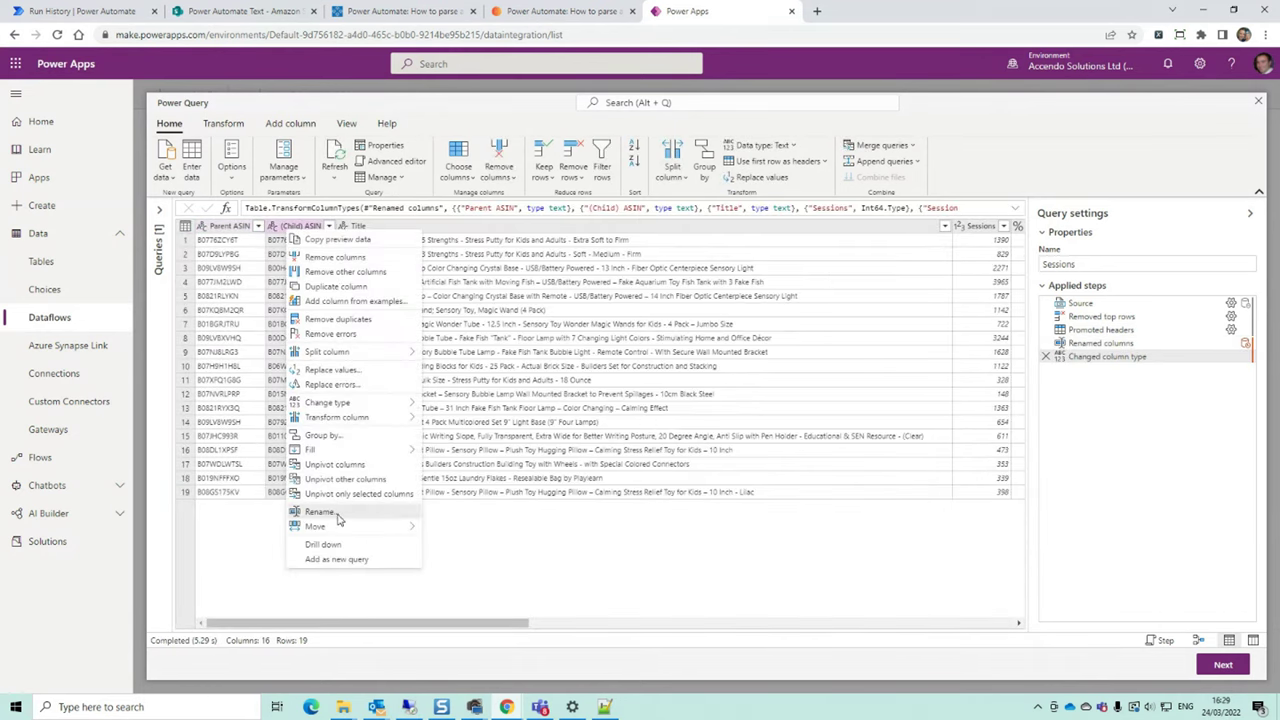
{"action": "left_click", "coordinate": [320, 512]}
{"action": "type", "text": "Child ASIN"}
{"action": "key", "text": "Return"}
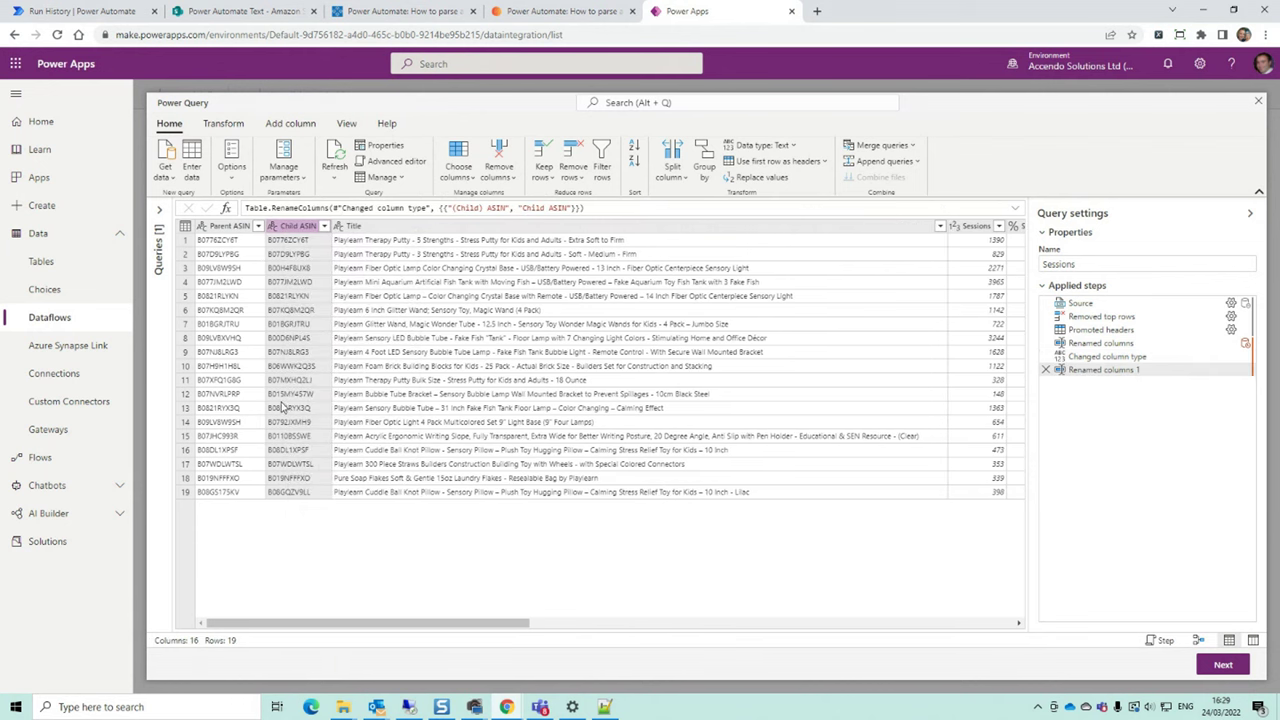
Remove the double quotation marks from the Title column by replacing them with nothing, and compare the data before and after
{"action": "left_click_drag", "start_coordinate": [372, 622], "coordinate": [400, 622]}
{"action": "left_click", "coordinate": [371, 227]}
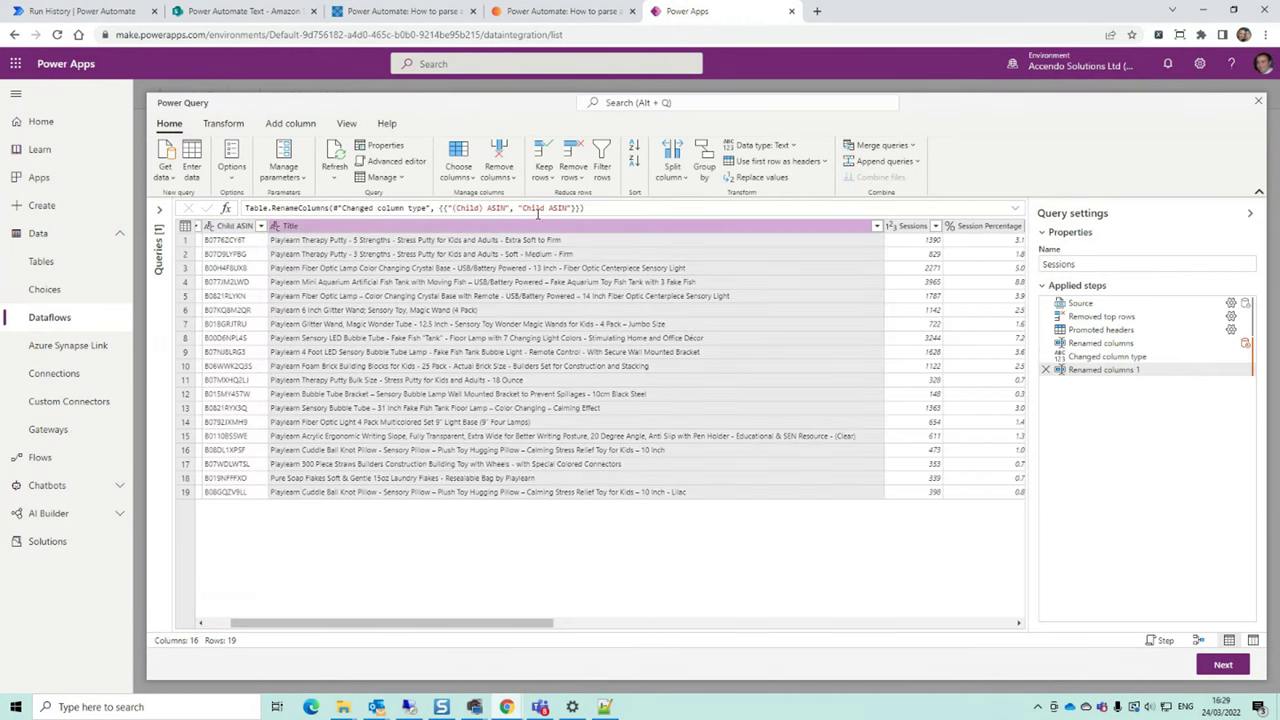
{"action": "left_click", "coordinate": [223, 123]}
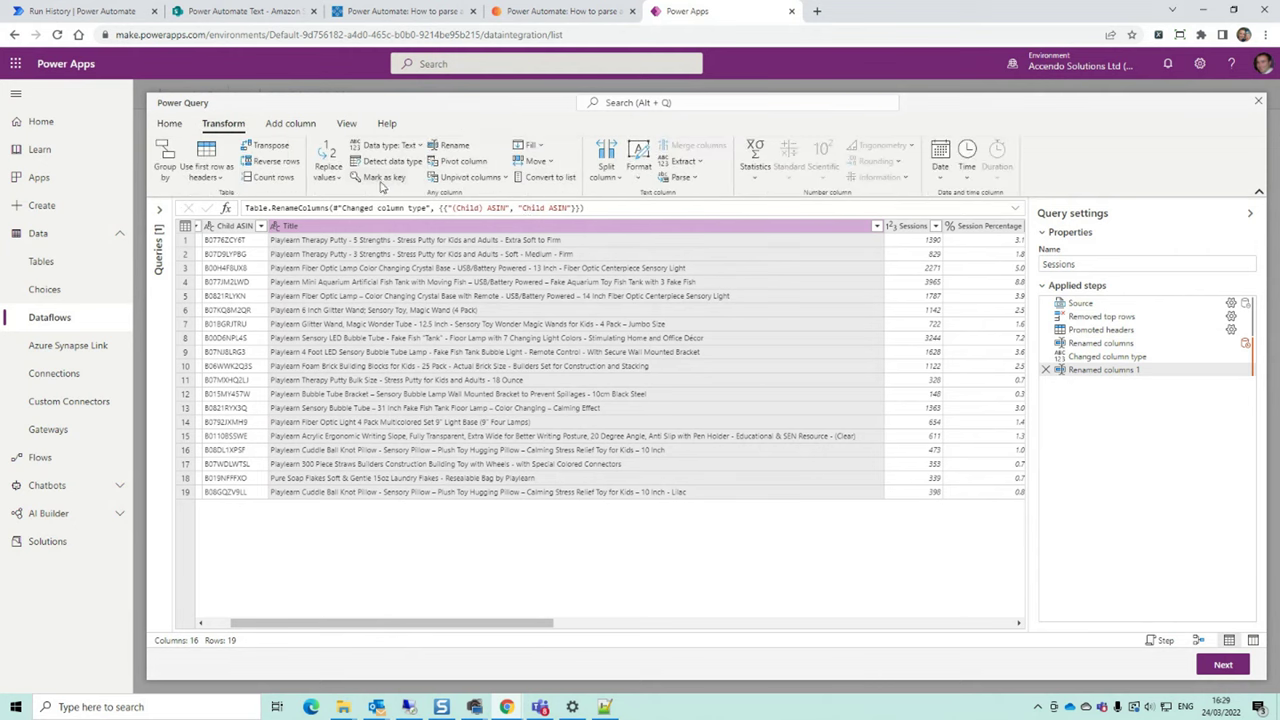
{"action": "left_click", "coordinate": [338, 178]}
{"action": "left_click", "coordinate": [352, 200]}
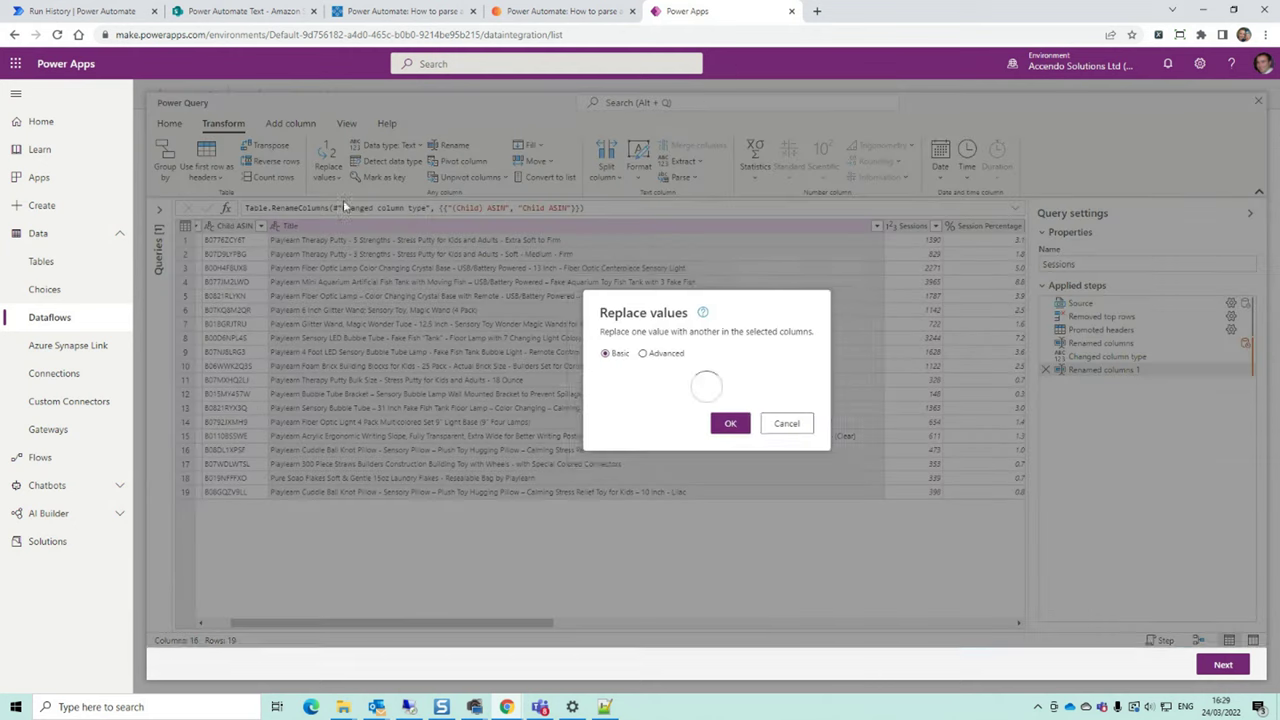
{"action": "type", "text": "-"}
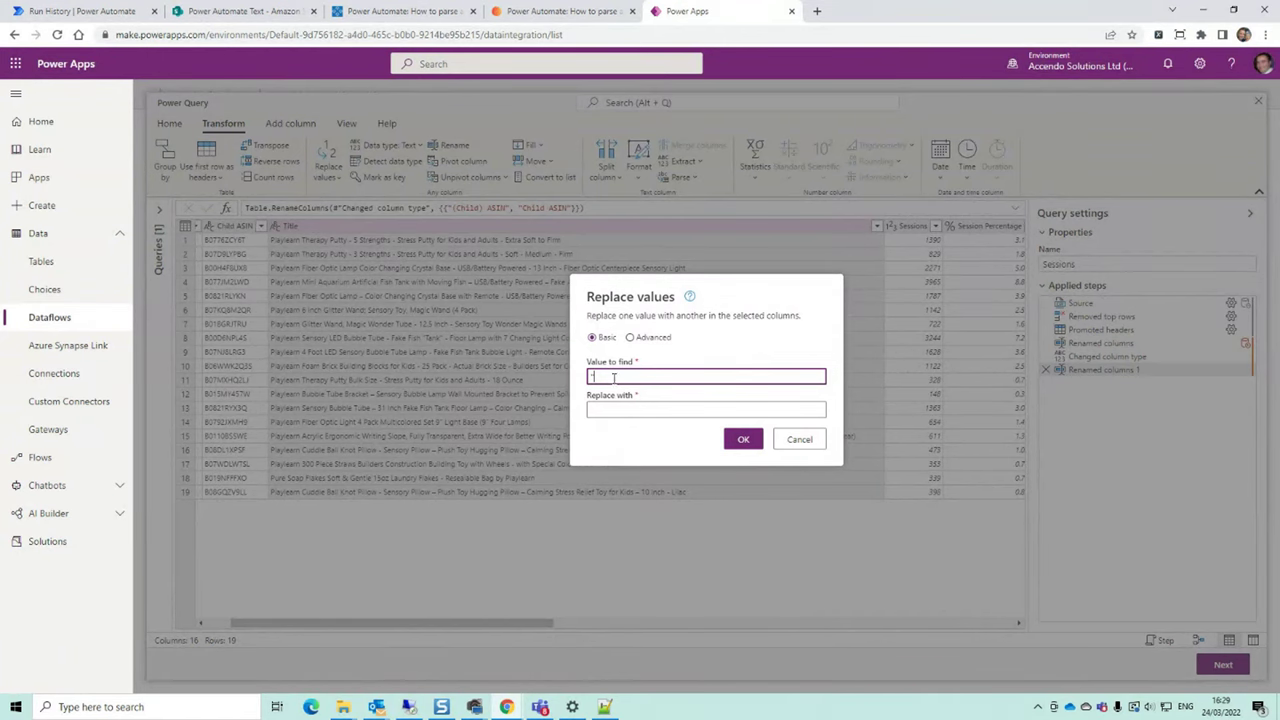
{"action": "left_click", "coordinate": [743, 439]}
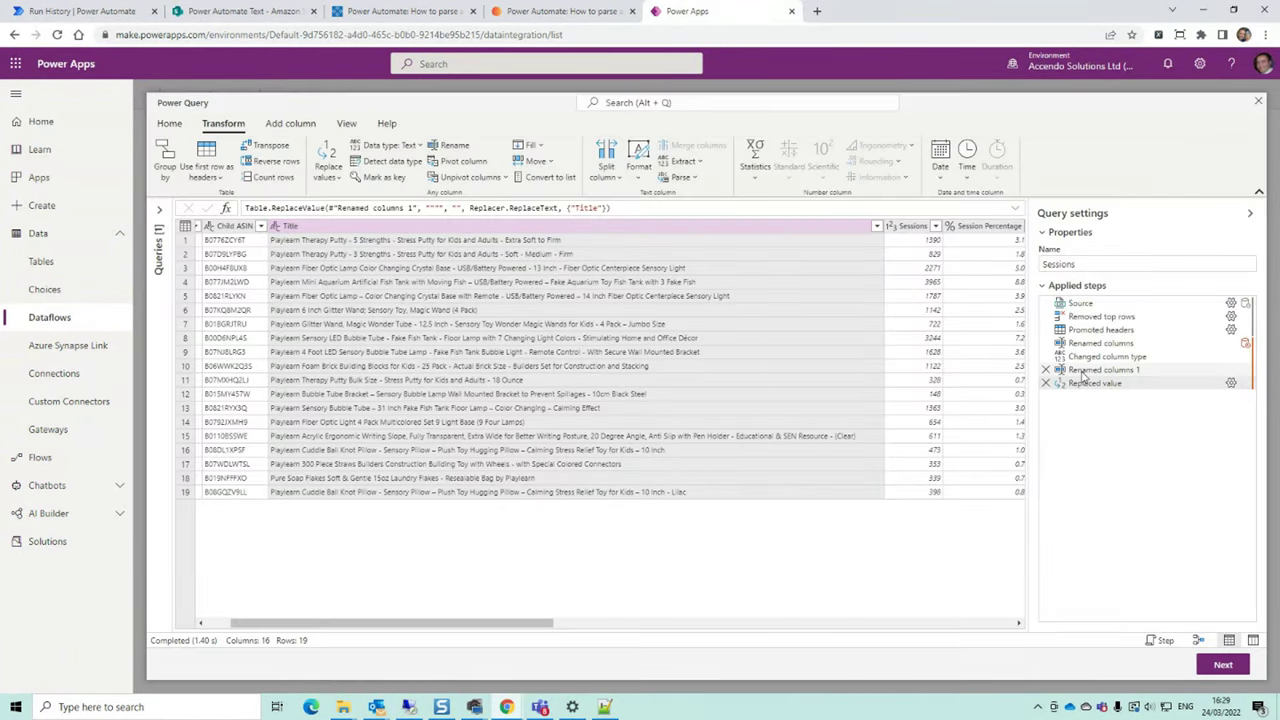
{"action": "left_click", "coordinate": [1098, 370]}
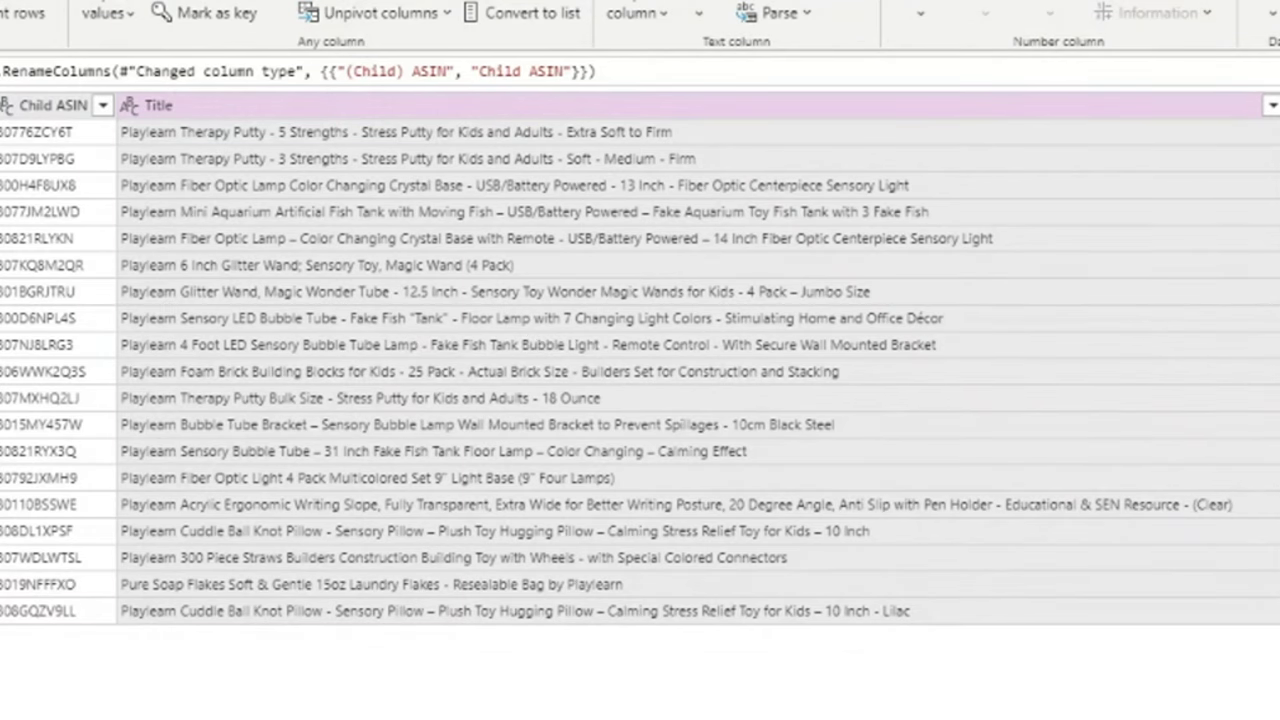
{"action": "key", "text": "Down"}
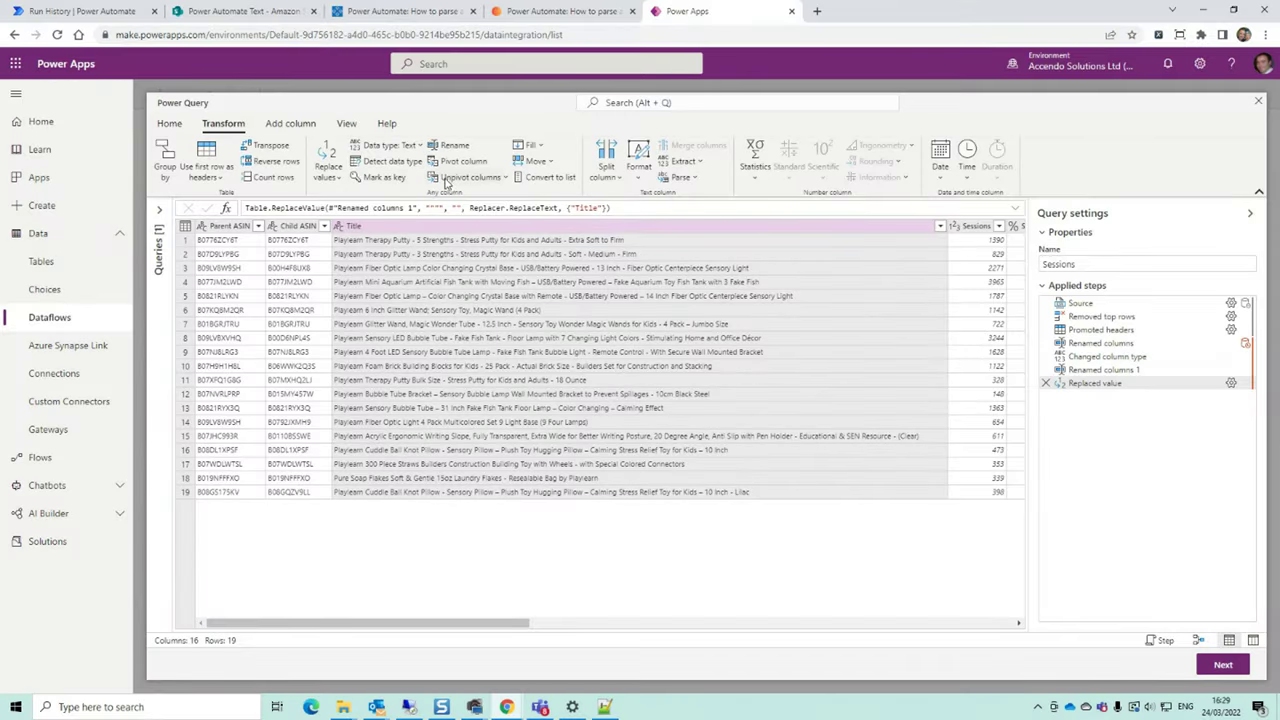
Remove the commas from the Title column by replacing them with an empty value
{"action": "left_click", "coordinate": [328, 170]}
{"action": "left_click", "coordinate": [355, 205]}
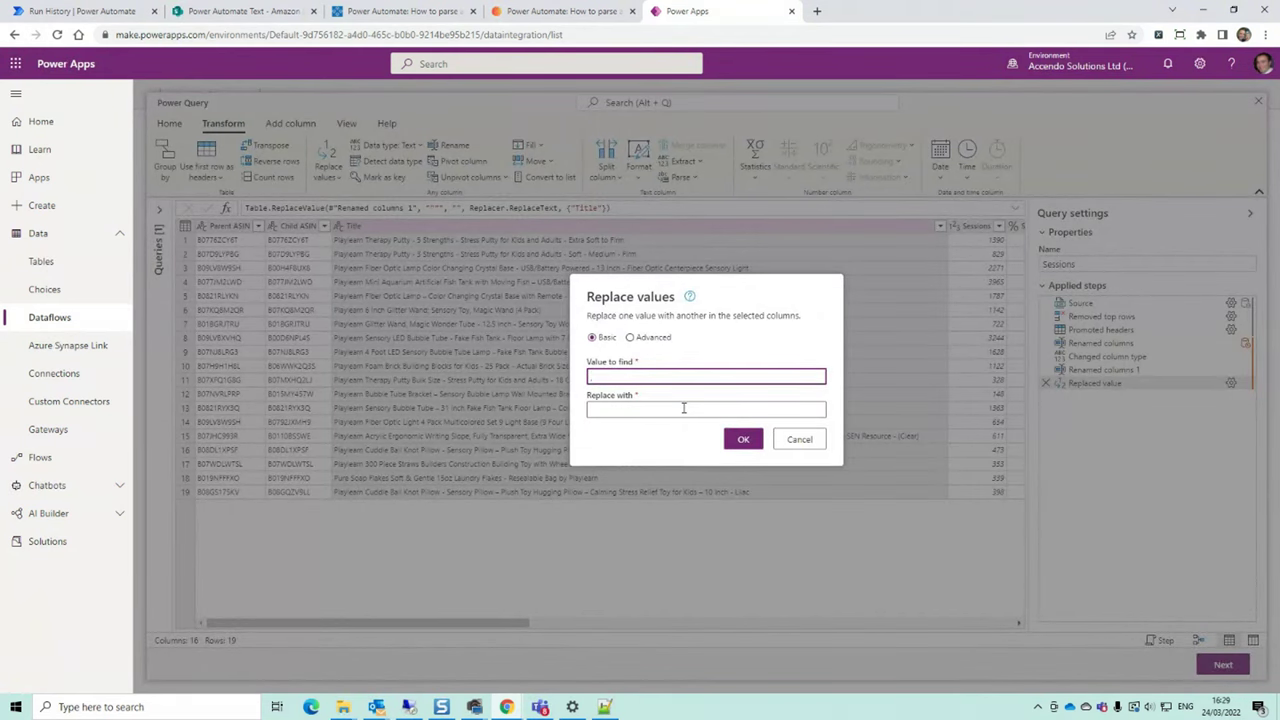
{"action": "type", "text": ","}
{"action": "left_click", "coordinate": [743, 439]}
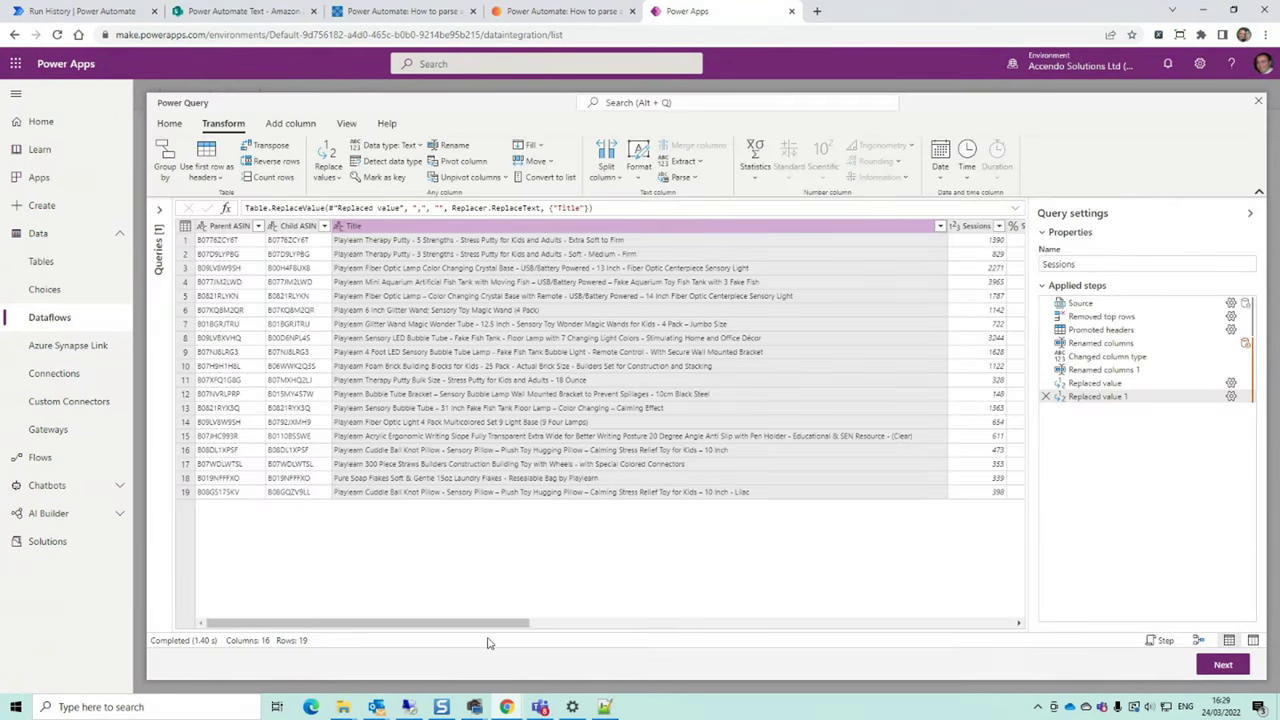
Remove the $ sign from the Ordered Product Sales and Ordered Product Sales - B2B columns by replacing it with nothing
{"action": "scroll", "coordinate": [486, 630], "scroll_direction": "right", "scroll_amount": 1}
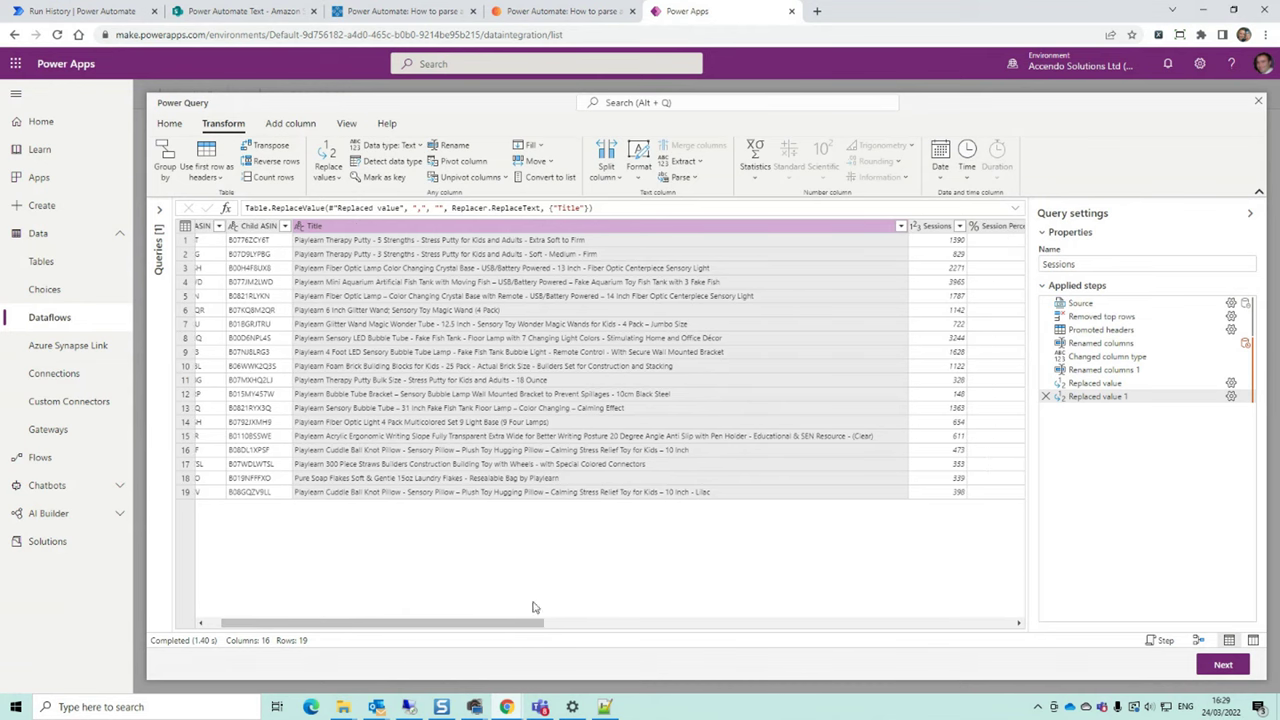
{"action": "left_click_drag", "start_coordinate": [524, 620], "coordinate": [1007, 620]}
{"action": "left_click", "coordinate": [605, 257]}
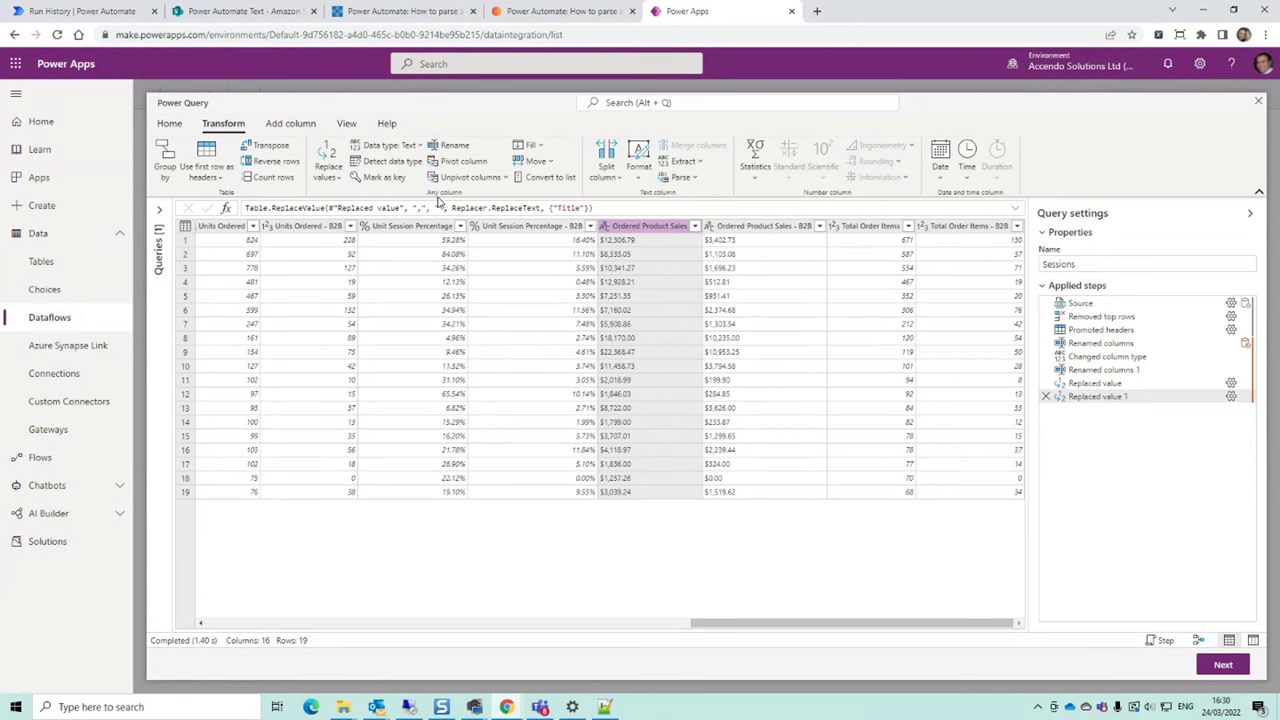
{"action": "left_click", "coordinate": [734, 232], "text": "ctrl"}
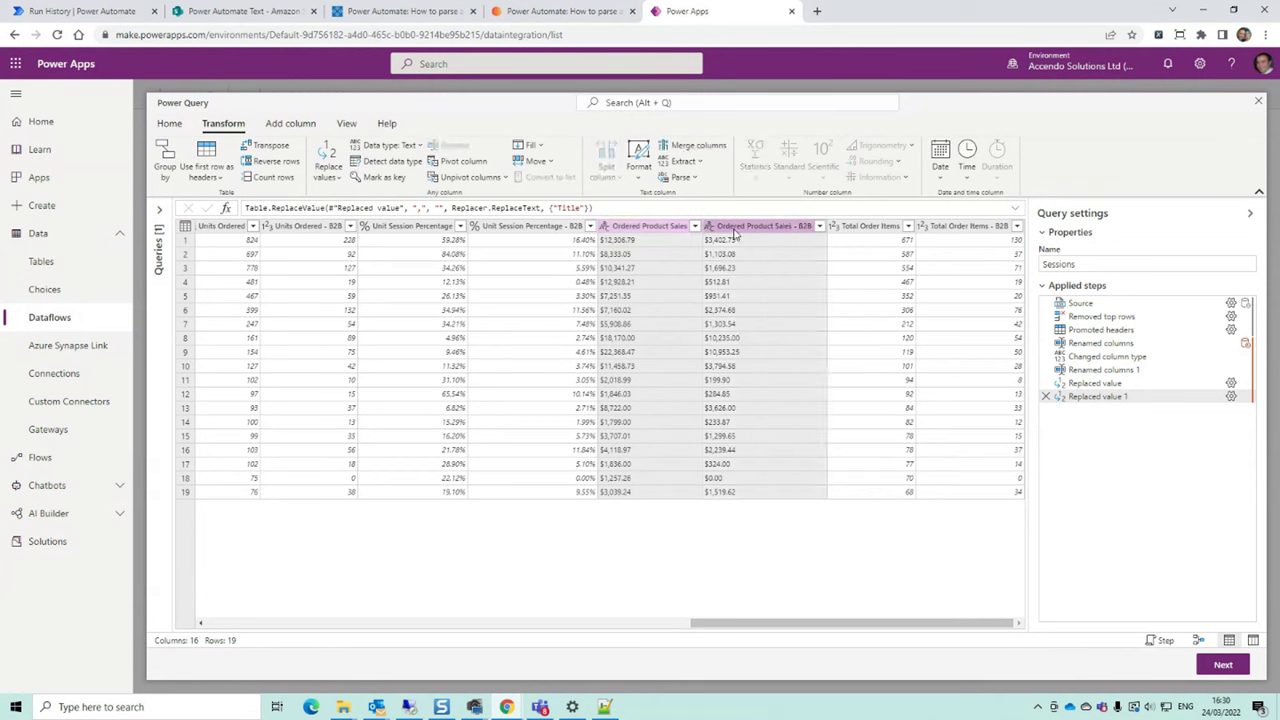
{"action": "left_click", "coordinate": [337, 182]}
{"action": "left_click", "coordinate": [345, 198]}
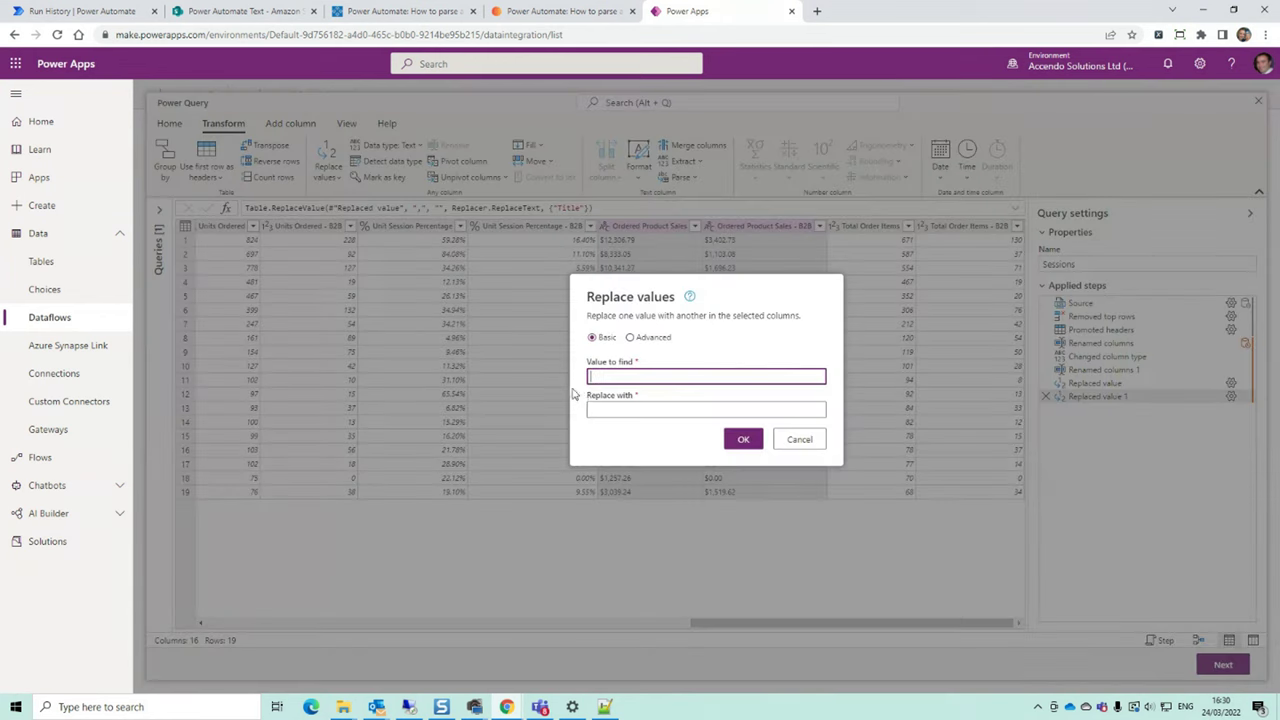
{"action": "type", "text": "$"}
{"action": "left_click", "coordinate": [741, 442]}
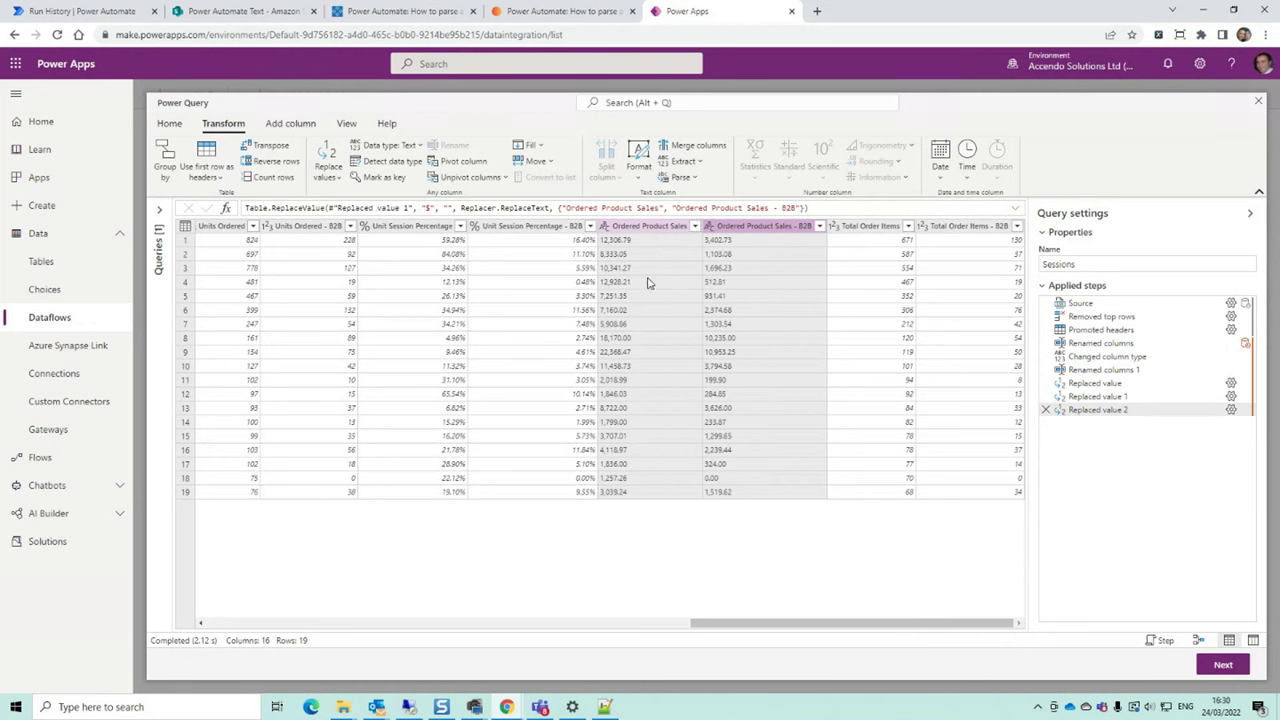
Add an index column starting from 0 to the Sessions query
{"action": "left_click_drag", "start_coordinate": [830, 634], "coordinate": [855, 668]}
{"action": "left_click_drag", "start_coordinate": [846, 623], "coordinate": [268, 432]}
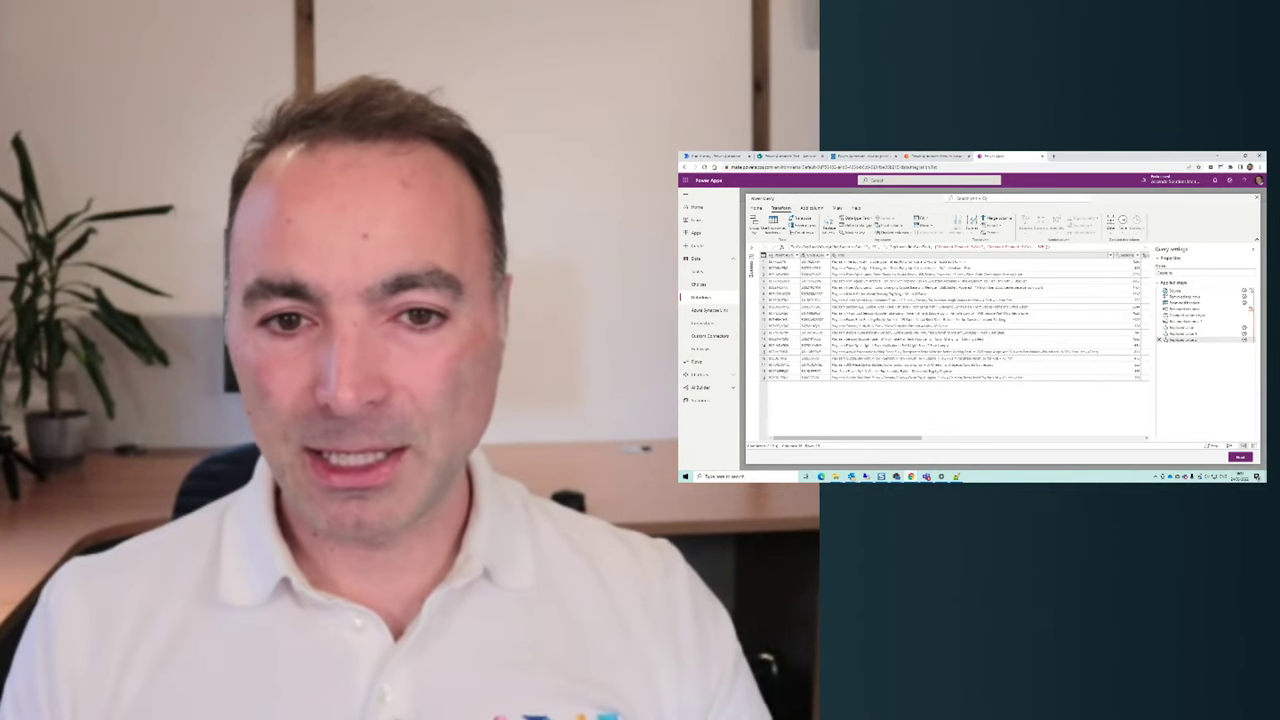
{"action": "mouse_move", "coordinate": [861, 439]}
{"action": "left_mouse_down"}
{"action": "mouse_move", "coordinate": [886, 440]}
{"action": "mouse_move", "coordinate": [839, 440]}
{"action": "left_mouse_up"}
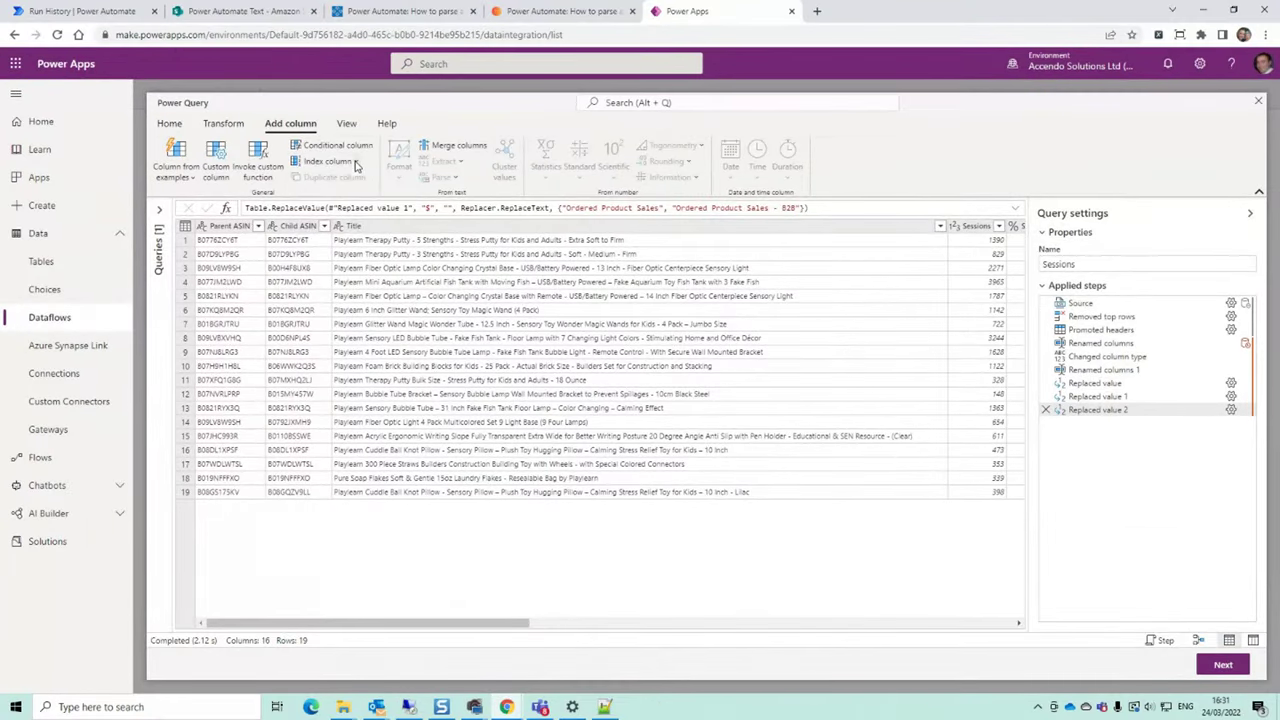
{"action": "left_click", "coordinate": [355, 163]}
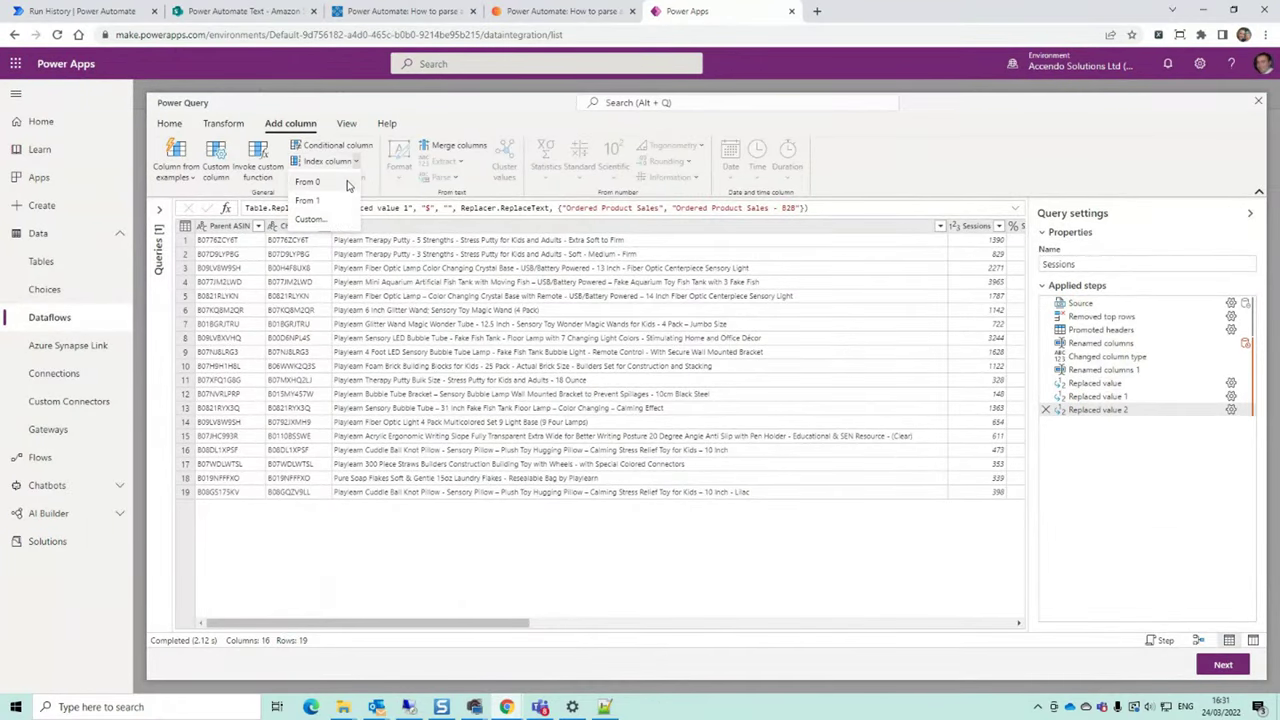
{"action": "left_click", "coordinate": [335, 181]}
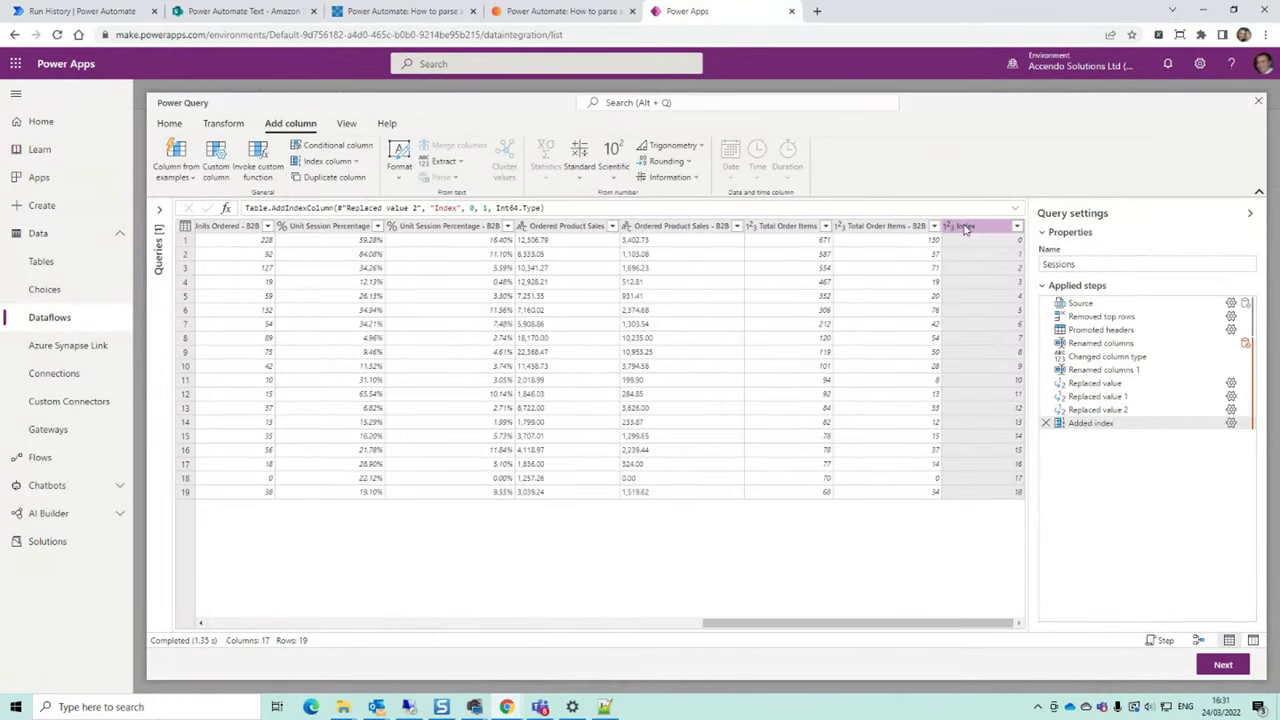
Mark the Index column as the key of the Sessions query
{"action": "left_click", "coordinate": [223, 124]}
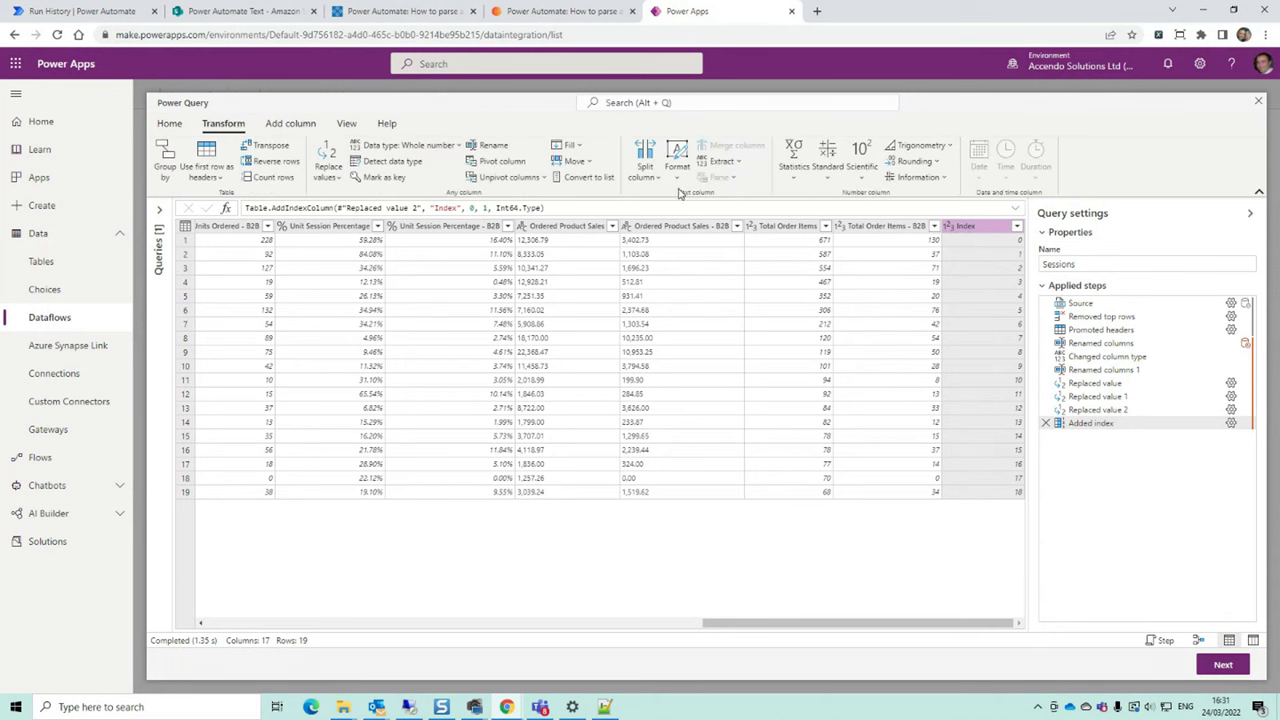
{"action": "left_click", "coordinate": [388, 184]}
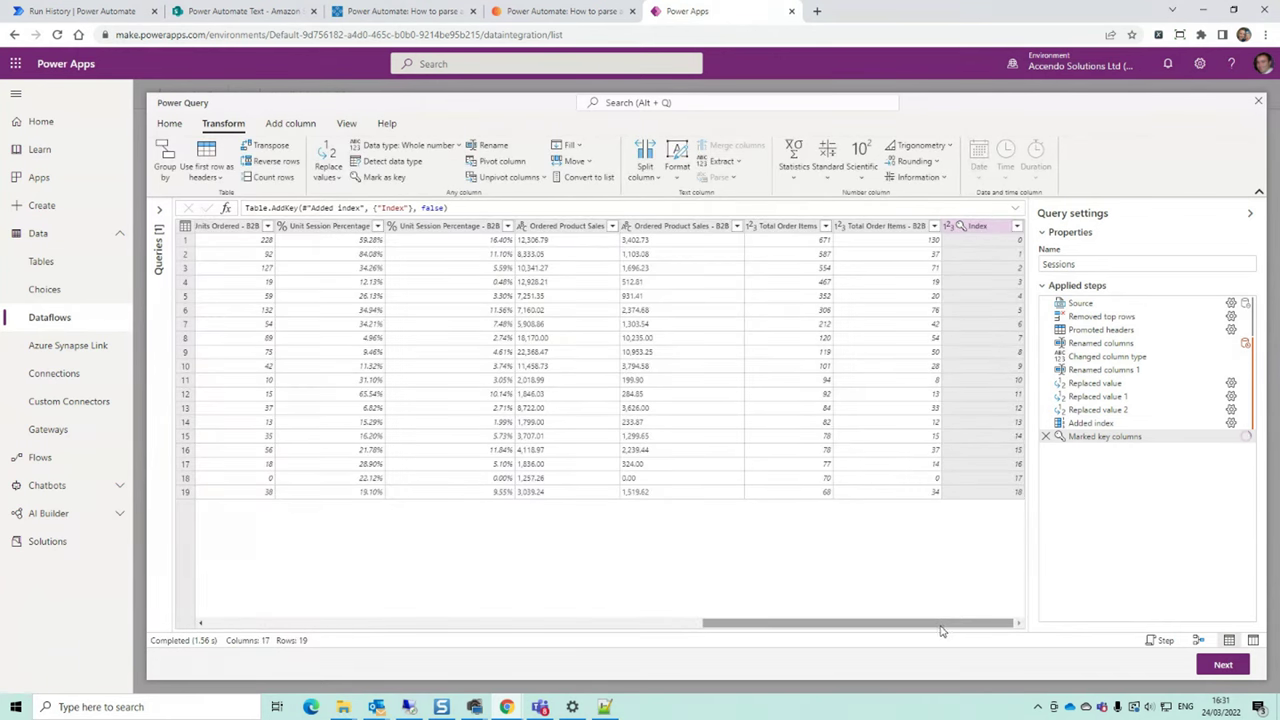
{"action": "left_click_drag", "start_coordinate": [940, 624], "coordinate": [363, 607]}
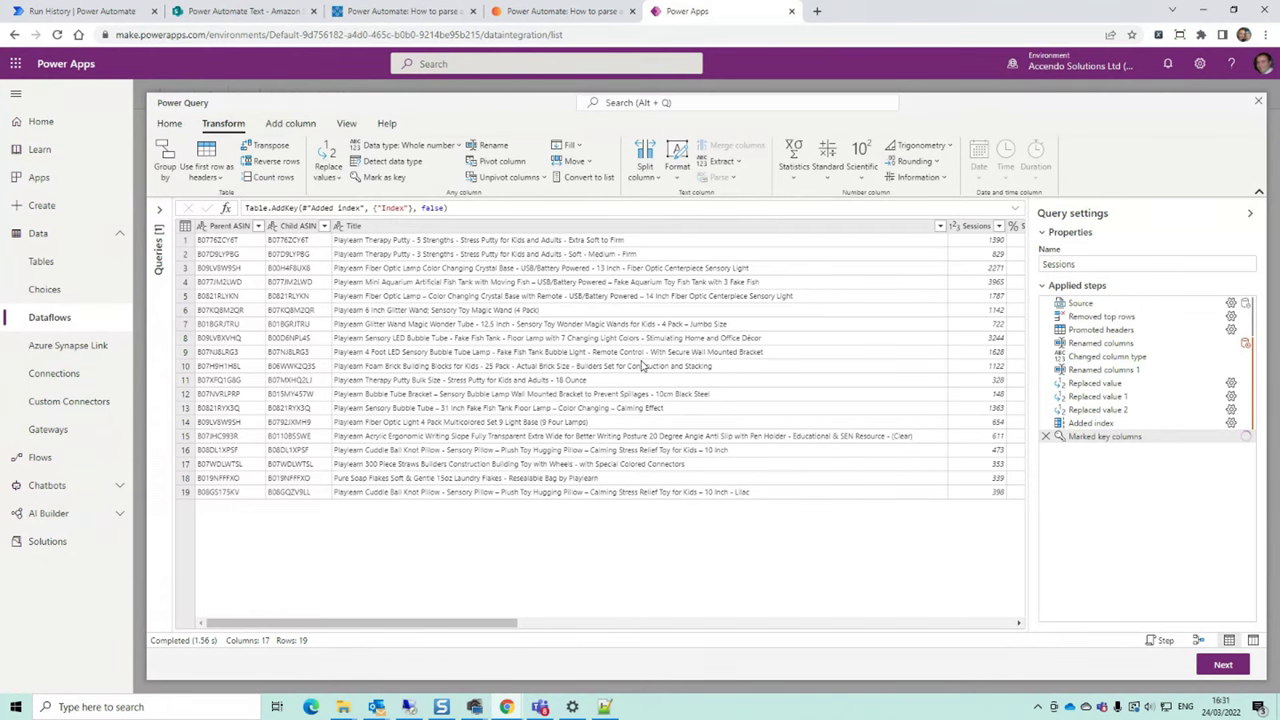
Proceed to the table mapping and set both the table name and the table display name to AmazonSessions
{"action": "left_click", "coordinate": [1224, 665]}
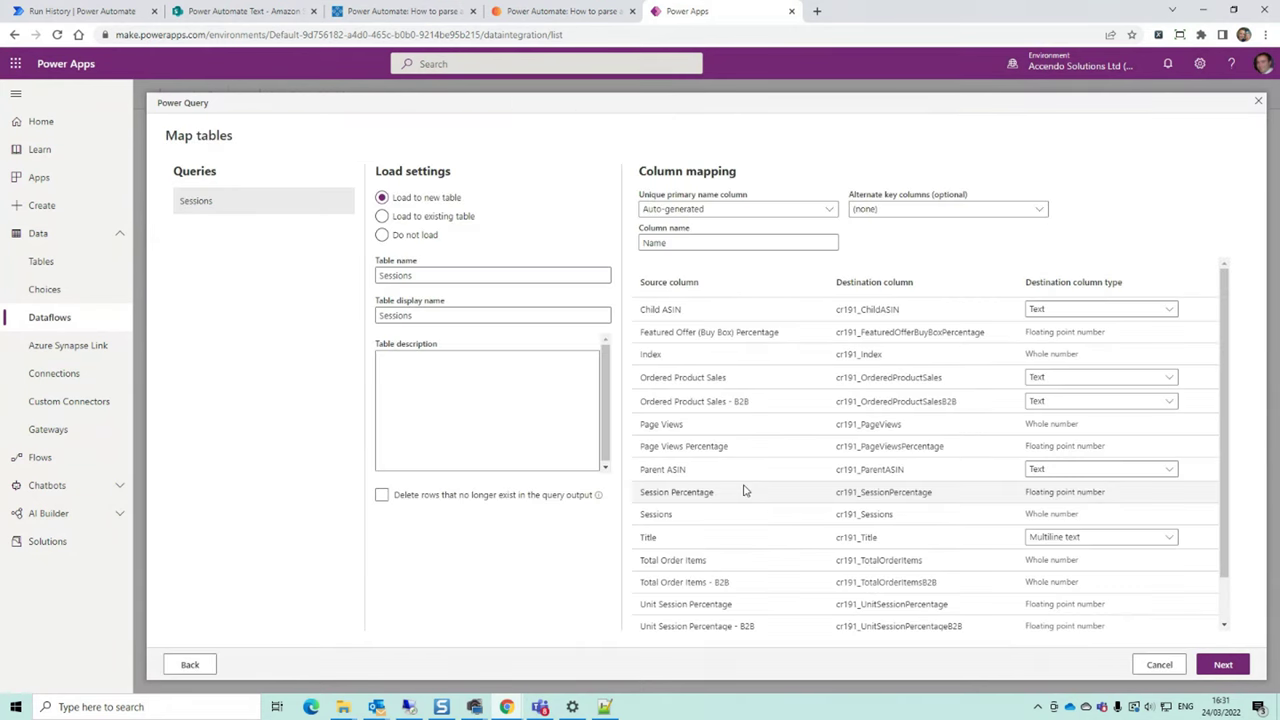
{"action": "left_click", "coordinate": [483, 276]}
{"action": "key", "text": "Home"}
{"action": "type", "text": "Amazon"}
{"action": "left_click", "coordinate": [480, 314]}
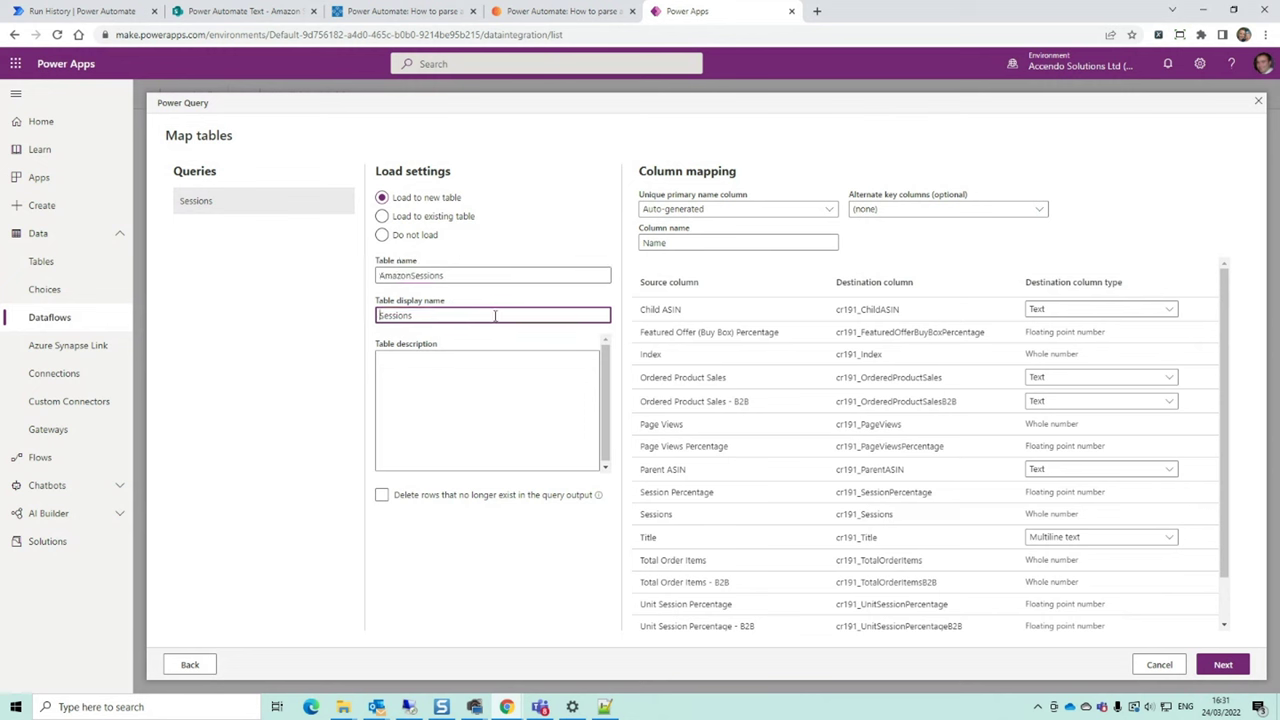
{"action": "type", "text": "Amazon"}
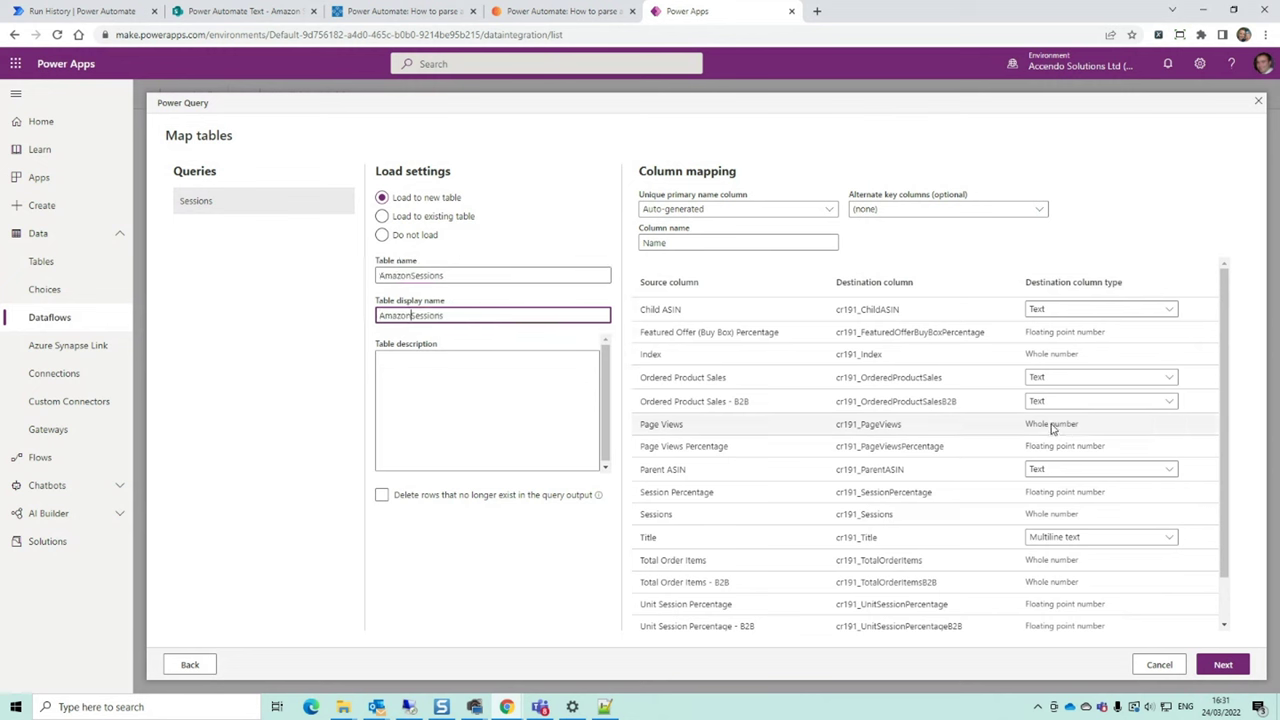
Enable deleting rows that no longer exist in the query output, check the column mapping and try to continue
{"action": "scroll", "coordinate": [1010, 500], "scroll_direction": "down", "scroll_amount": 2}
{"action": "scroll", "coordinate": [989, 535], "scroll_direction": "up", "scroll_amount": 2}
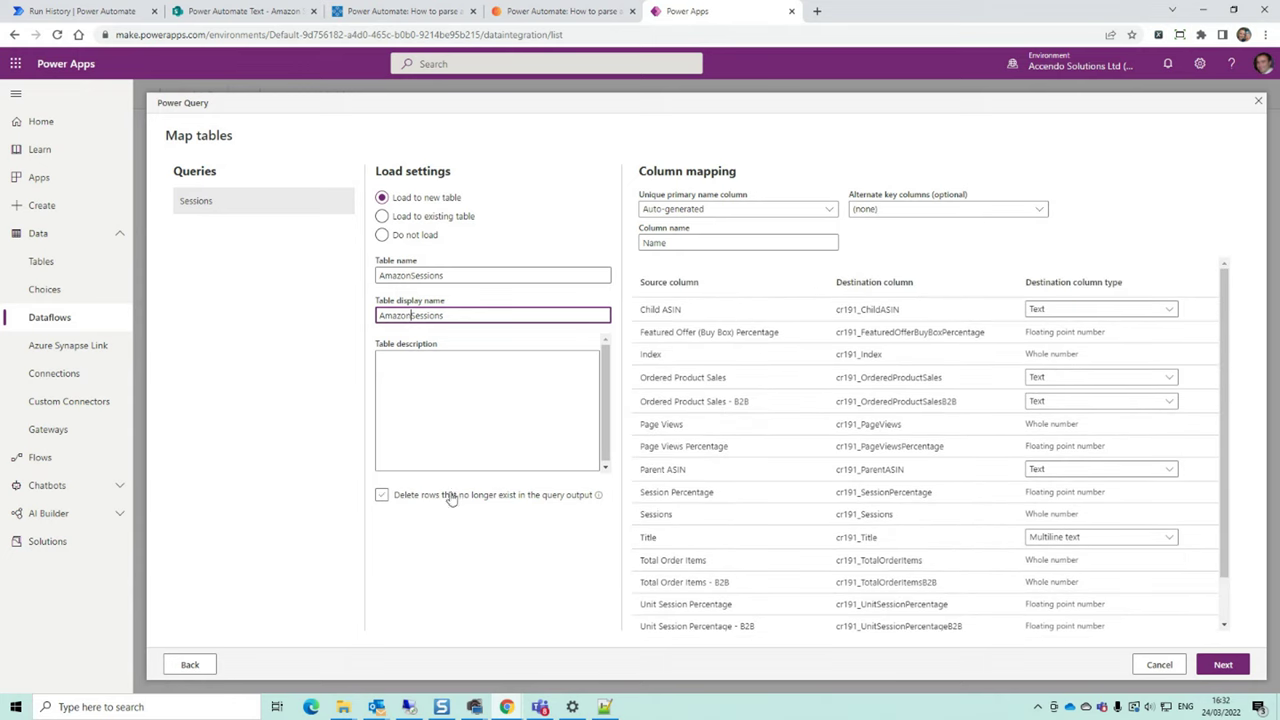
{"action": "left_click", "coordinate": [384, 497]}
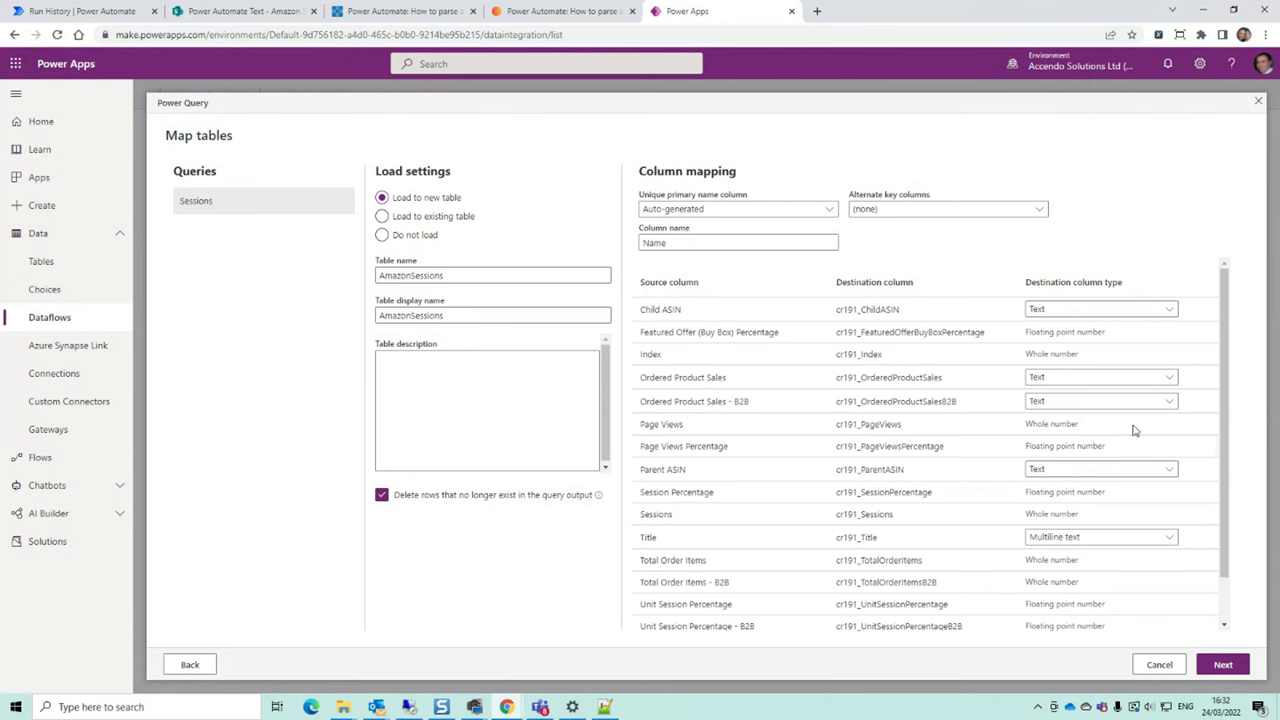
{"action": "left_click_drag", "start_coordinate": [1225, 371], "coordinate": [1208, 417]}
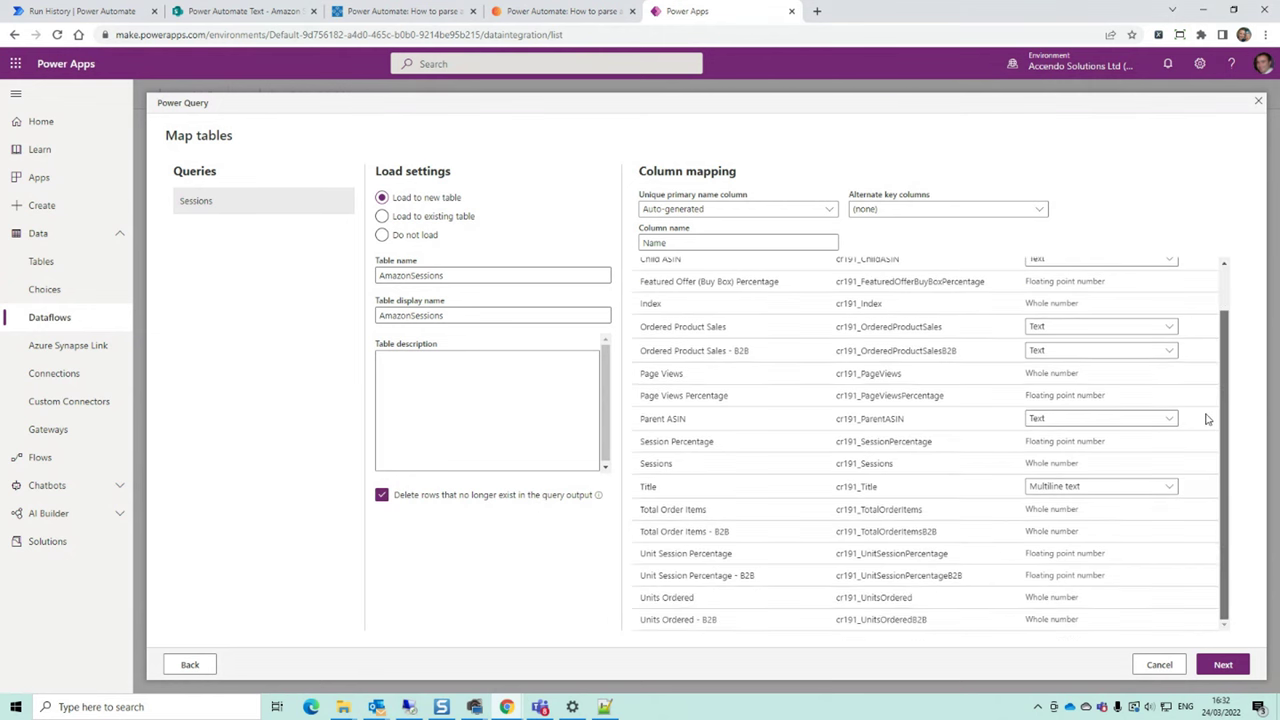
{"action": "left_click", "coordinate": [416, 495]}
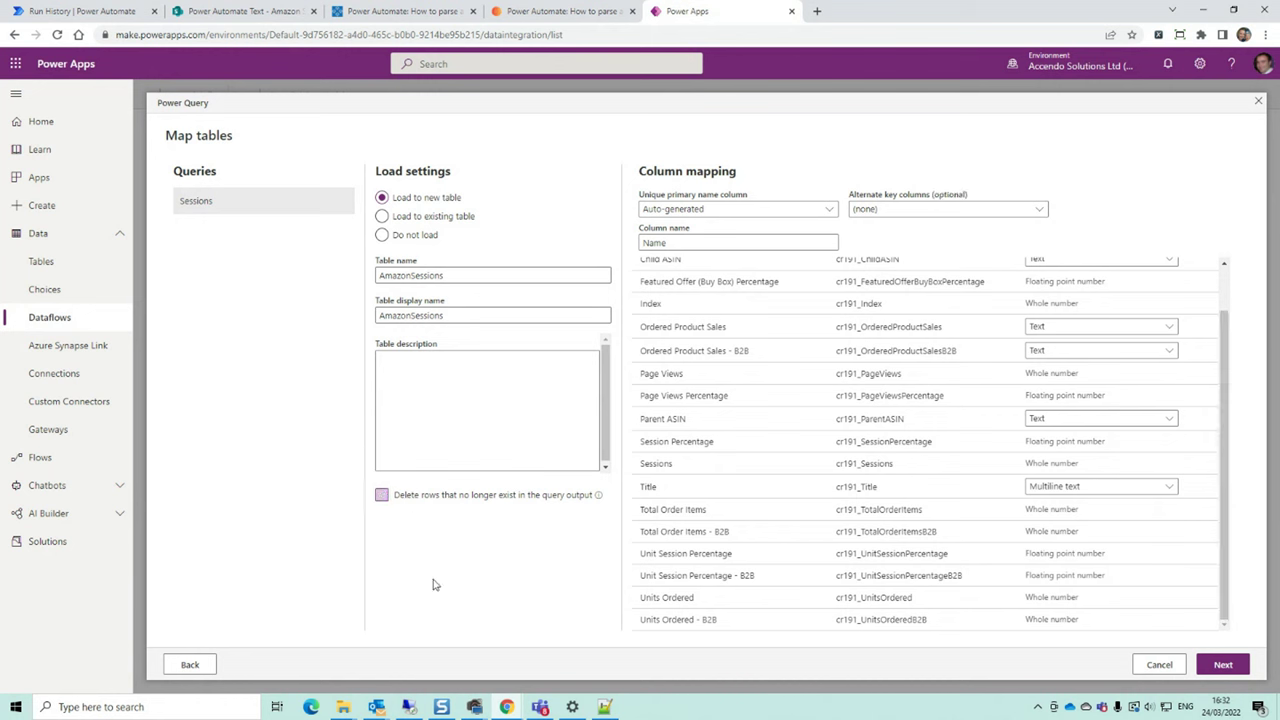
{"action": "left_click", "coordinate": [450, 502]}
{"action": "left_click", "coordinate": [1222, 666]}
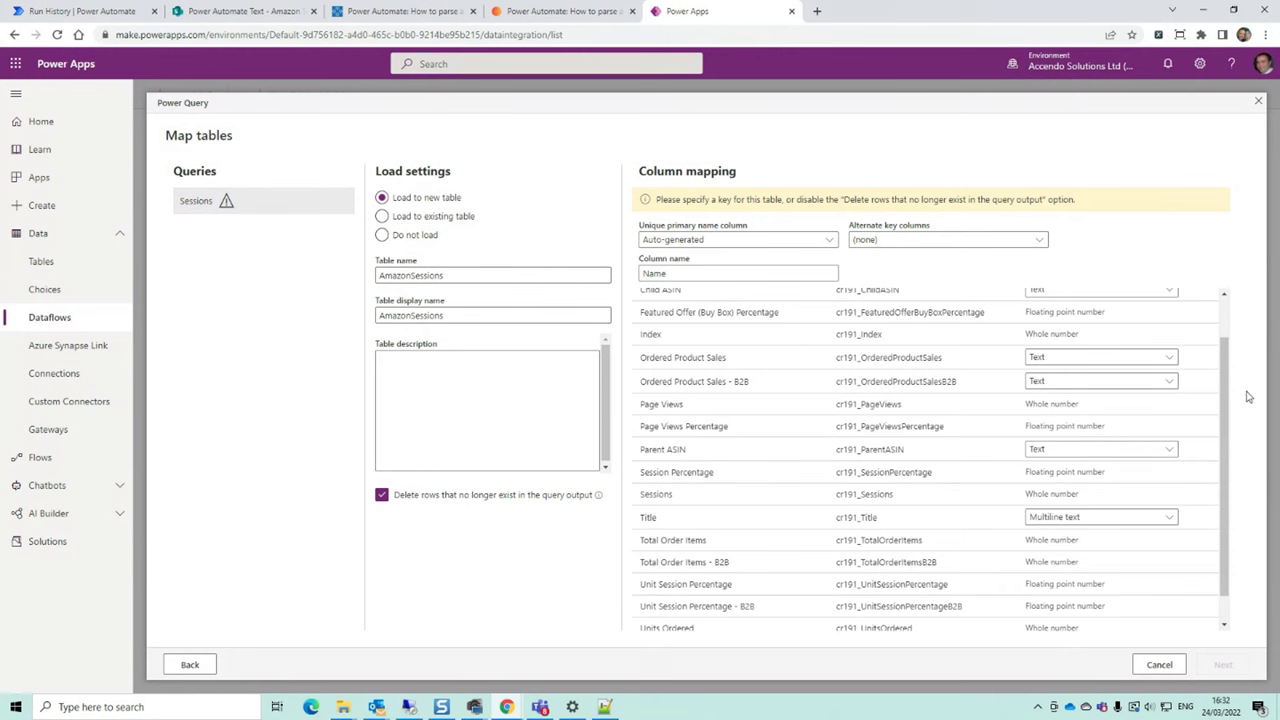
Examine the Sessions column mapping for key settings, return to the query editor and reopen the table mapping
{"action": "scroll", "coordinate": [1230, 418], "scroll_direction": "down", "scroll_amount": 1}
{"action": "scroll", "coordinate": [1229, 410], "scroll_direction": "up", "scroll_amount": 2}
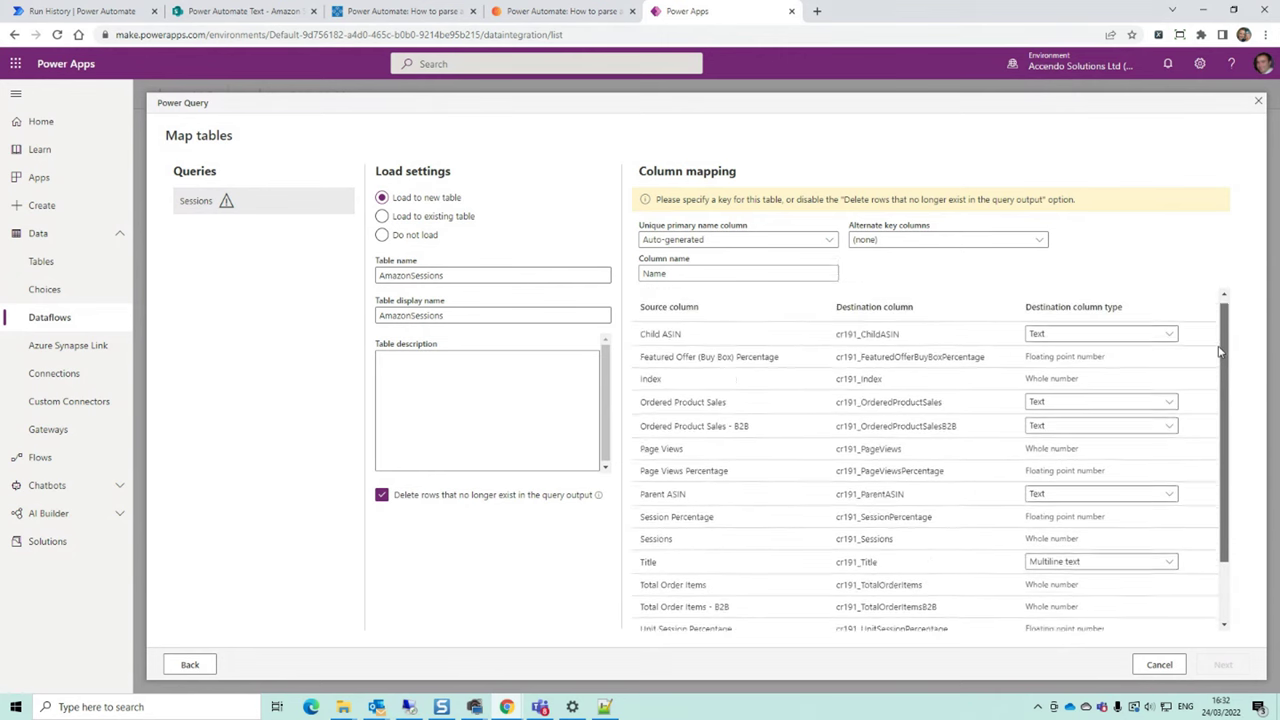
{"action": "scroll", "coordinate": [1208, 463], "scroll_direction": "down", "scroll_amount": 1}
{"action": "scroll", "coordinate": [1206, 460], "scroll_direction": "up", "scroll_amount": 1}
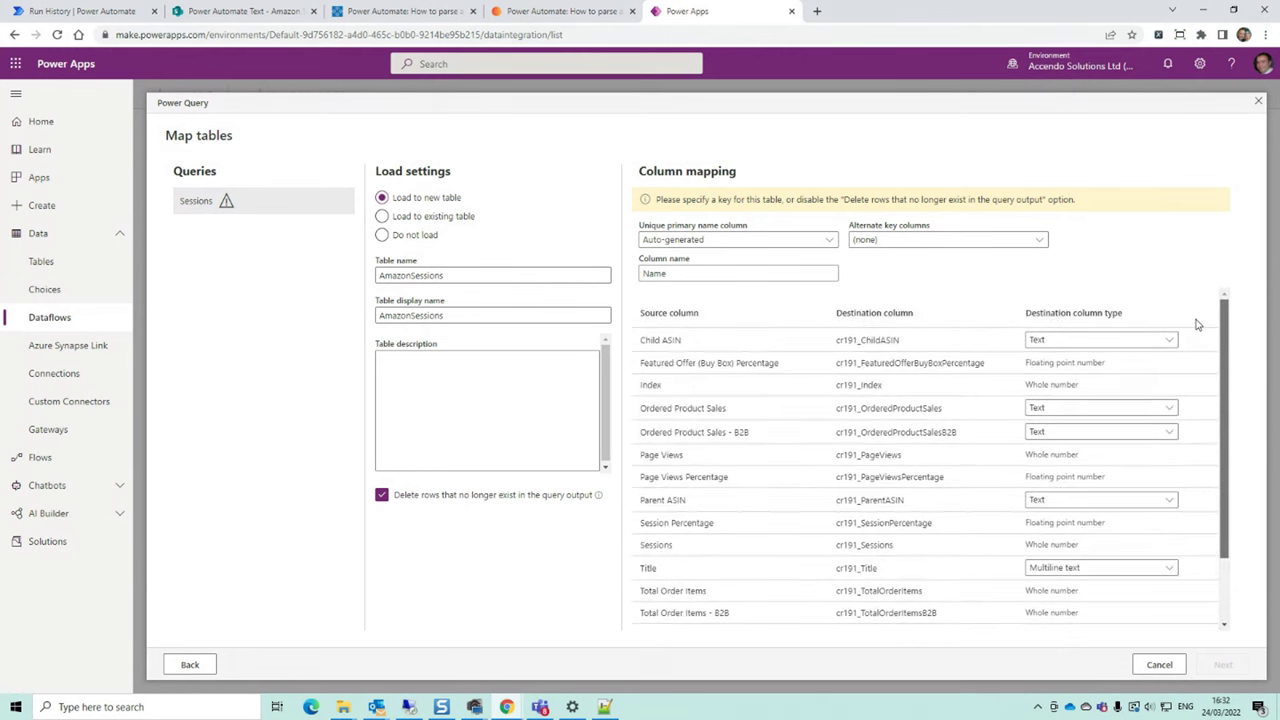
{"action": "scroll", "coordinate": [1195, 399], "scroll_direction": "down", "scroll_amount": 1}
{"action": "left_click", "coordinate": [189, 664]}
{"action": "left_click", "coordinate": [1223, 664]}
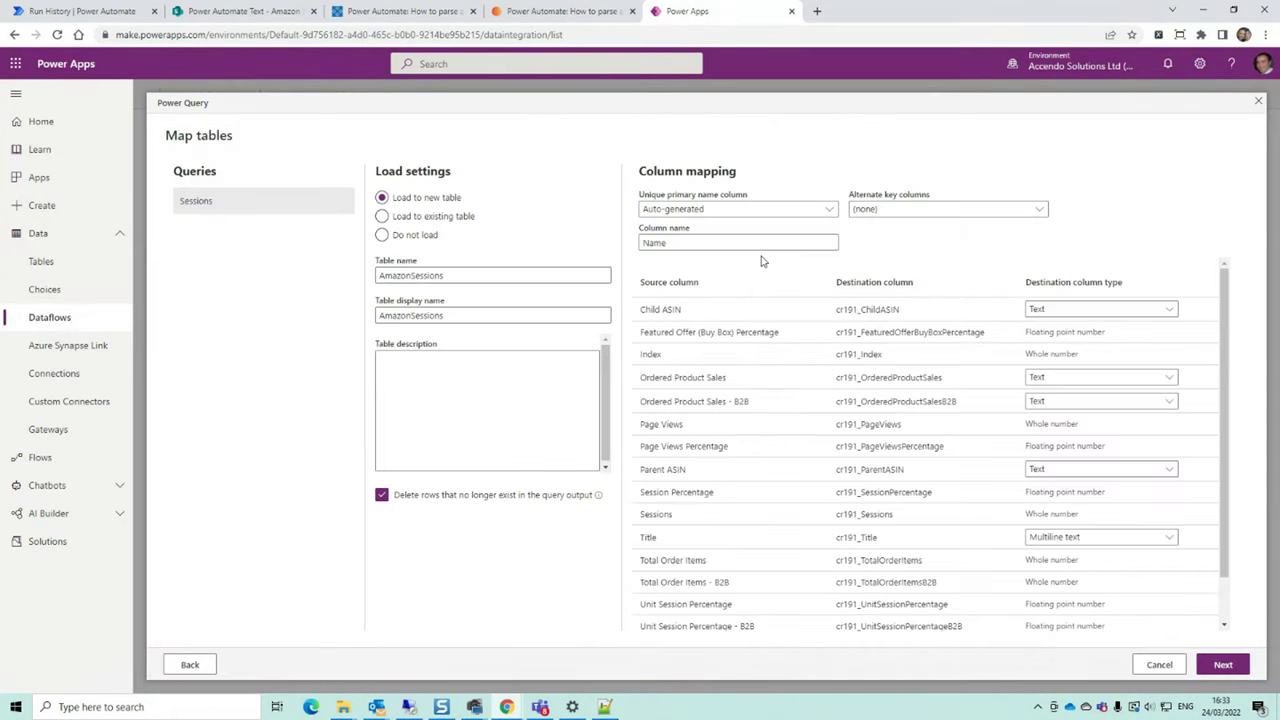
Set Index as the unique primary name column and cr191_Index as the alternate key column
{"action": "left_click", "coordinate": [779, 212]}
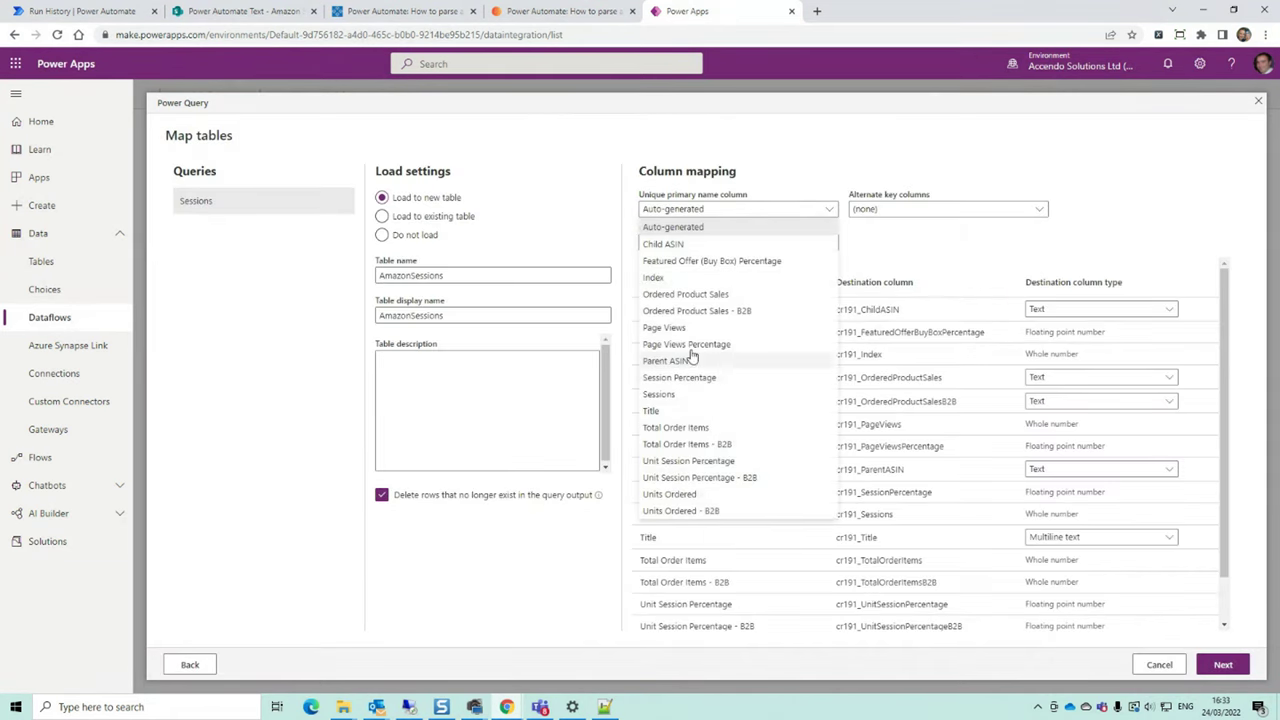
{"action": "left_click", "coordinate": [678, 280]}
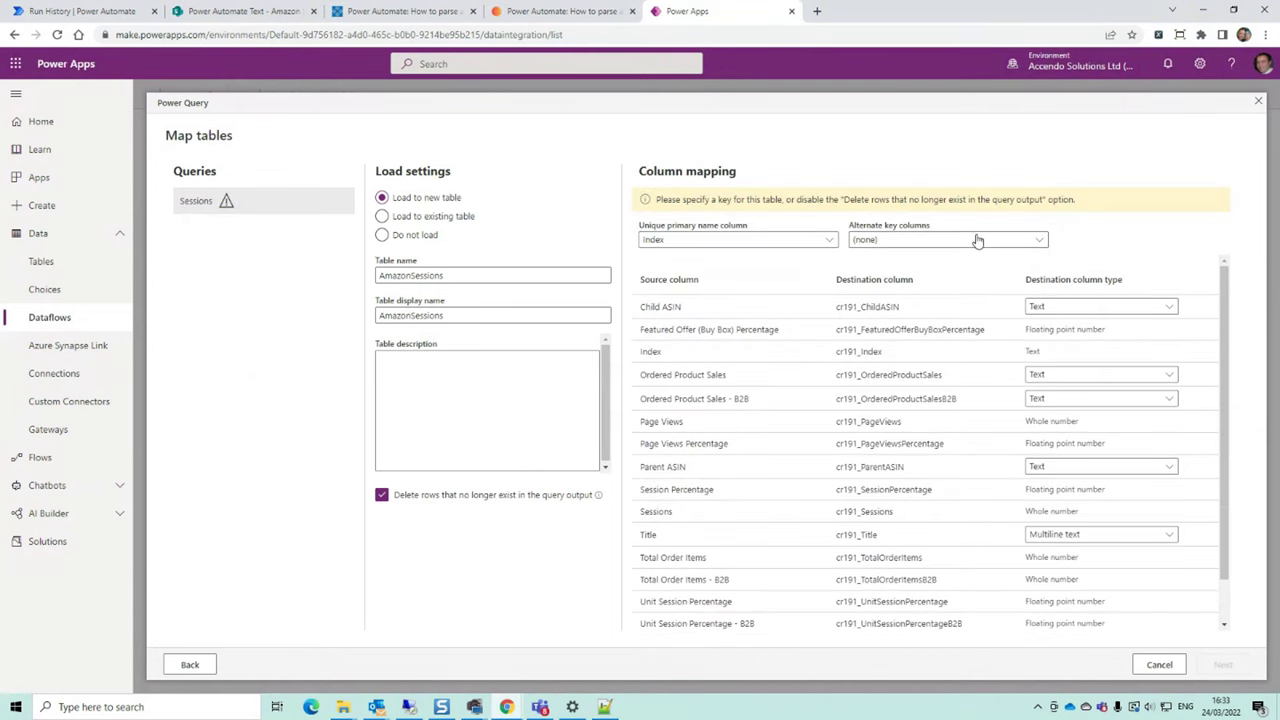
{"action": "left_click", "coordinate": [972, 240]}
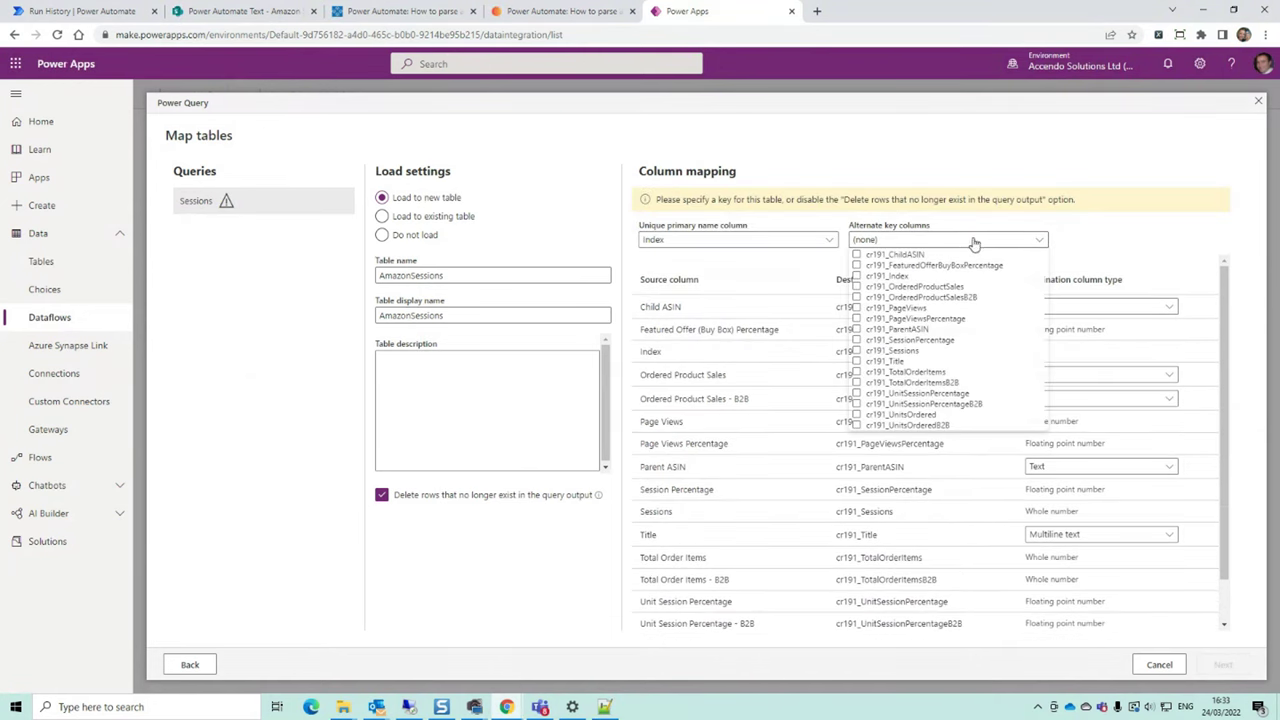
{"action": "left_click", "coordinate": [868, 276]}
{"action": "left_click", "coordinate": [1211, 388]}
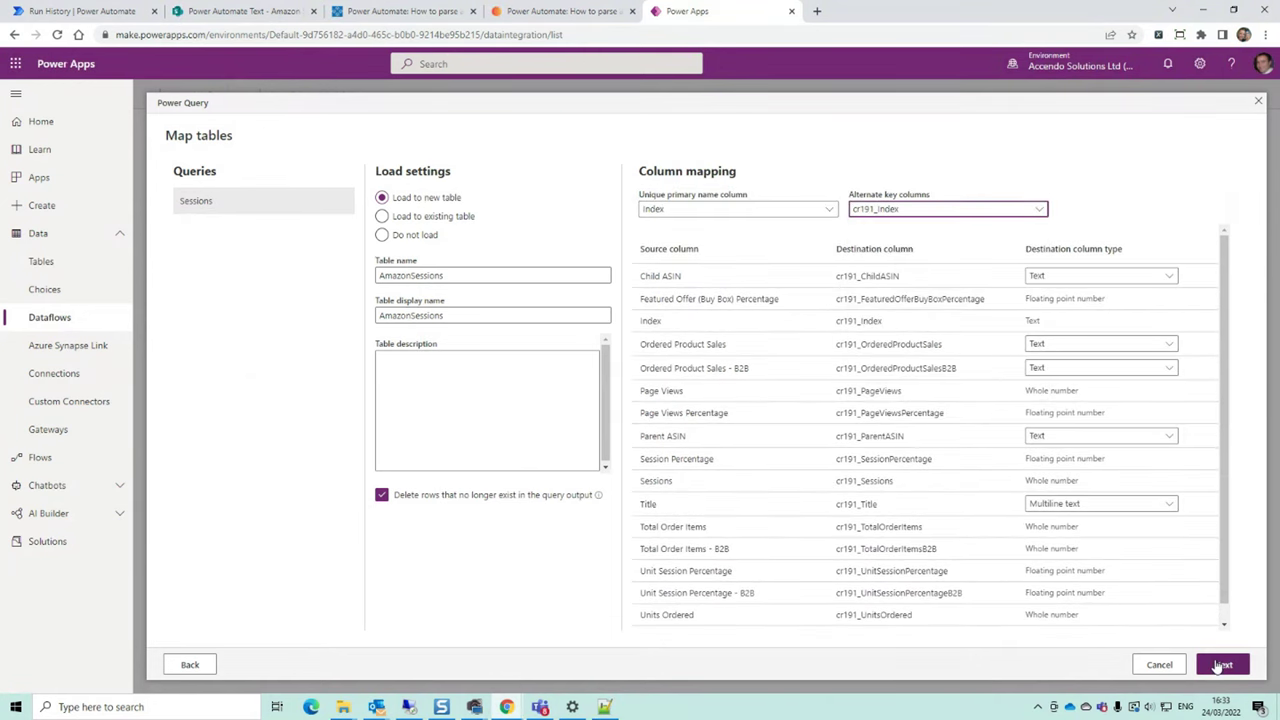